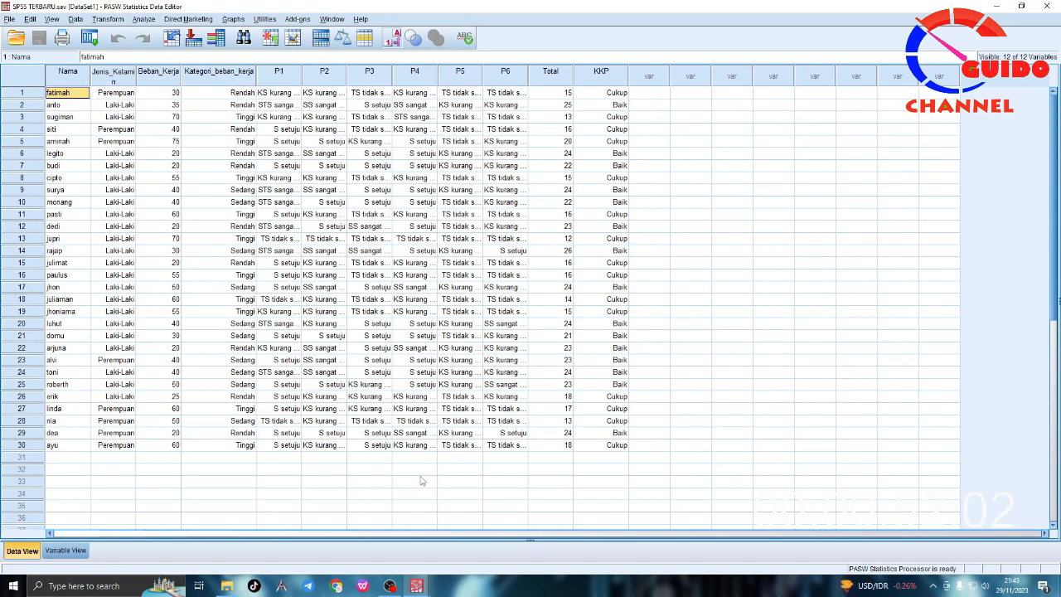
Step: Switch to WPS Office, create a blank text document and enlarge the font size to 18
{"action": "left_click", "coordinate": [362, 586]}
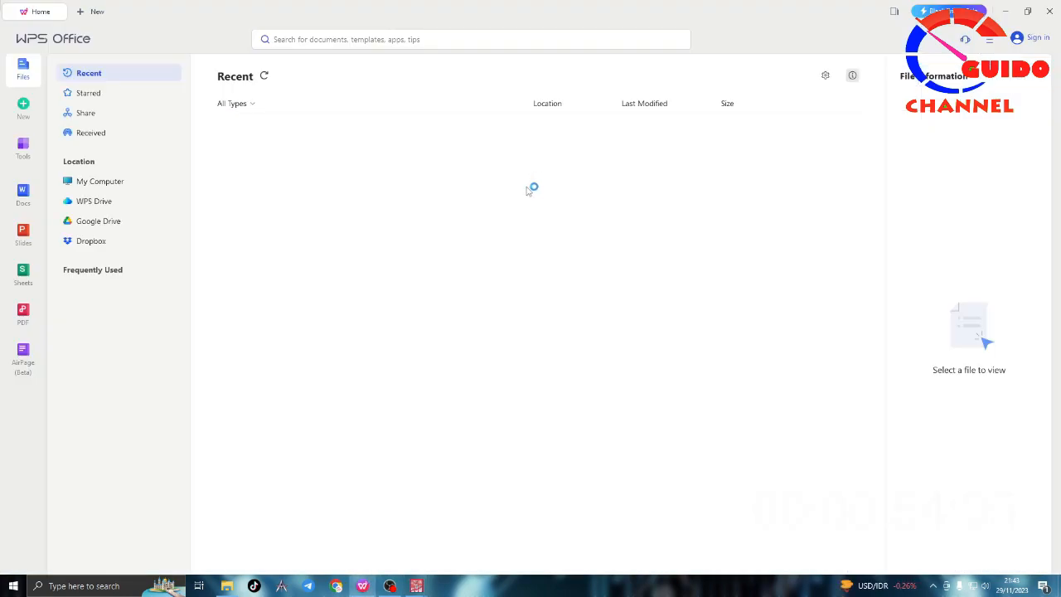
{"action": "left_click", "coordinate": [32, 190]}
{"action": "left_click", "coordinate": [111, 75]}
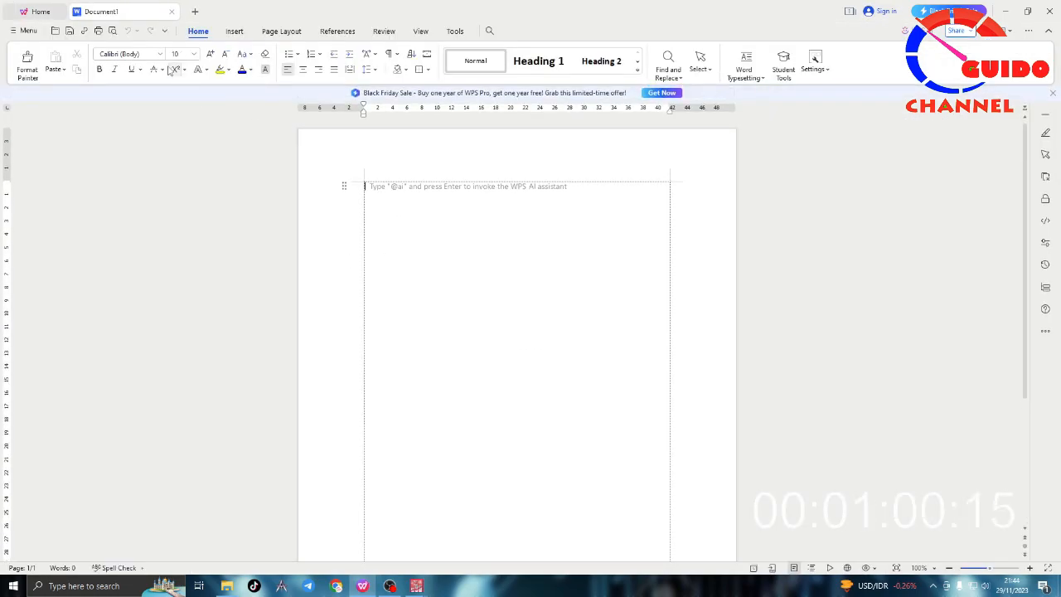
{"action": "left_click", "coordinate": [208, 56]}
{"action": "left_click", "coordinate": [208, 56]}
{"action": "left_click", "coordinate": [208, 55]}
{"action": "left_click", "coordinate": [207, 56]}
{"action": "left_click", "coordinate": [208, 56]}
{"action": "left_click", "coordinate": [208, 56]}
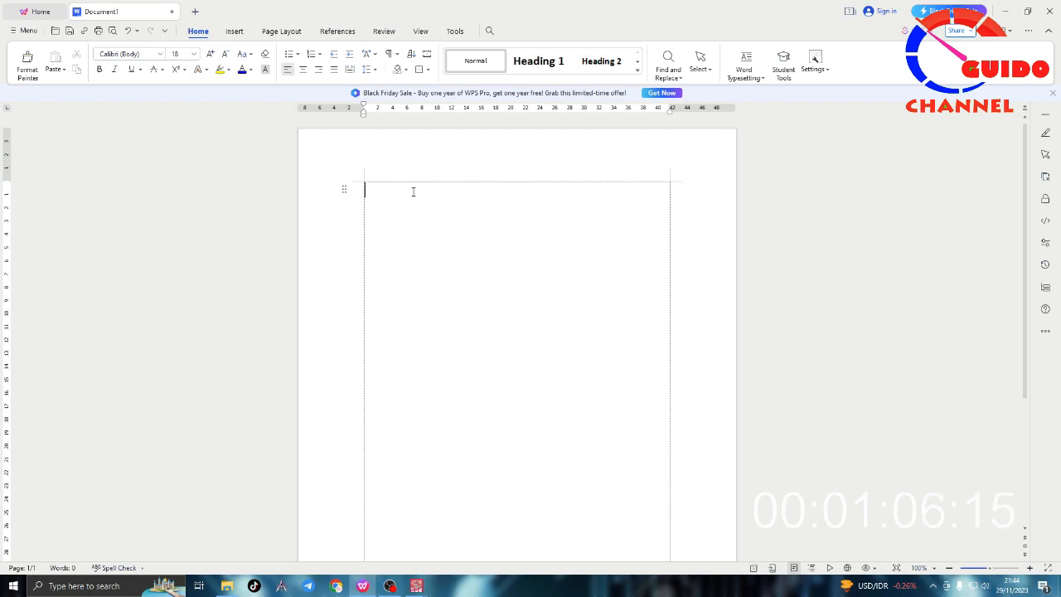
Step: Write "<55% Pengetahuan kurang" as the first line of the document
{"action": "type", "text": "55%"}
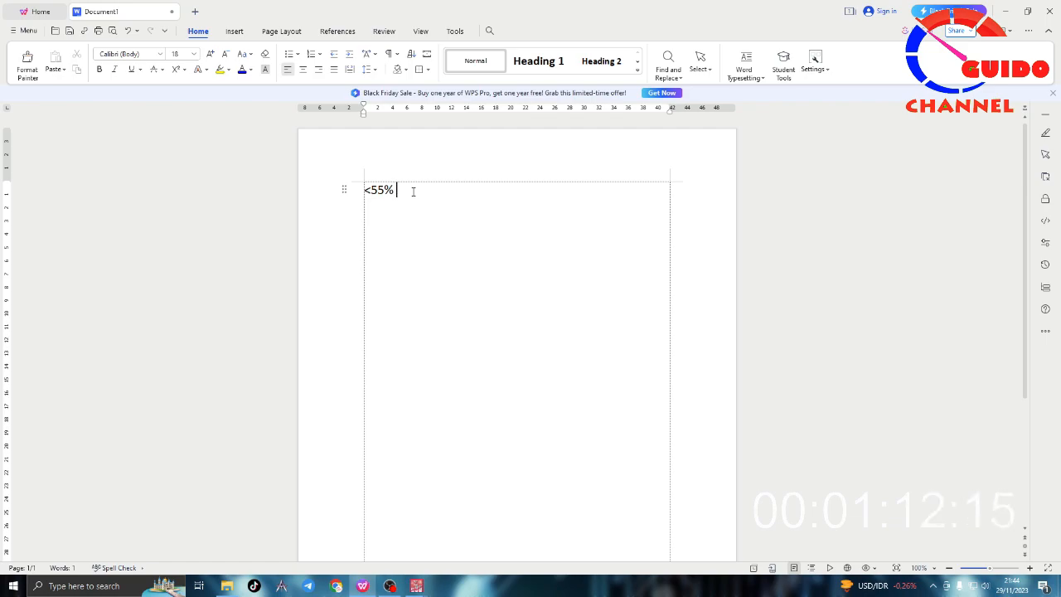
{"action": "type", "text": " Pengetah"}
{"action": "type", "text": "uya"}
{"action": "key", "text": "BackSpace"}
{"action": "key", "text": "BackSpace"}
{"action": "type", "text": "an "}
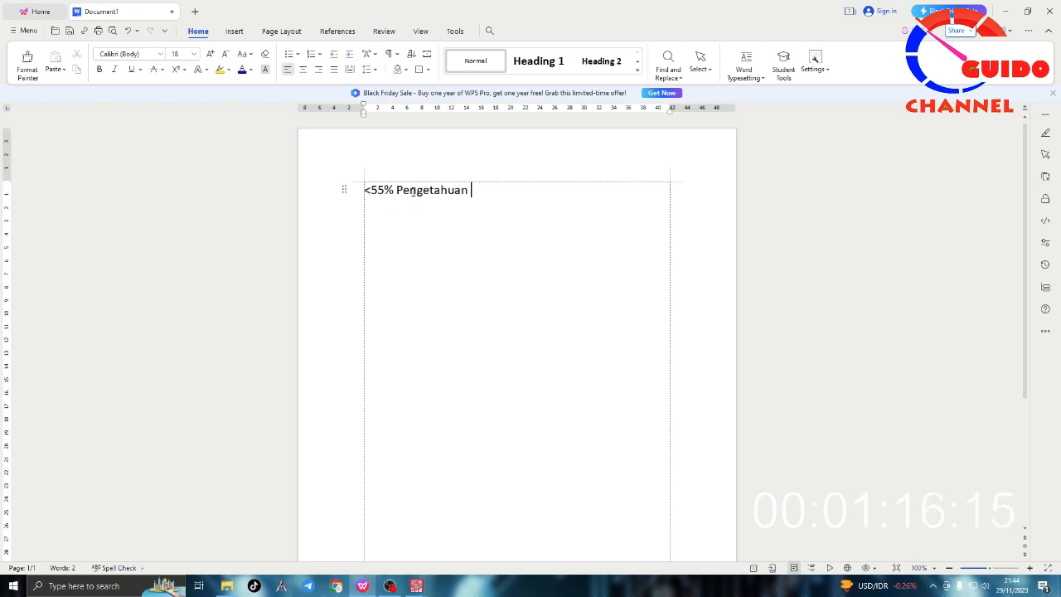
{"action": "type", "text": "kurang"}
Step: Add a second line reading "56-75% Pengetahuan cukup"
{"action": "key", "text": "Return"}
{"action": "type", "text": "56"}
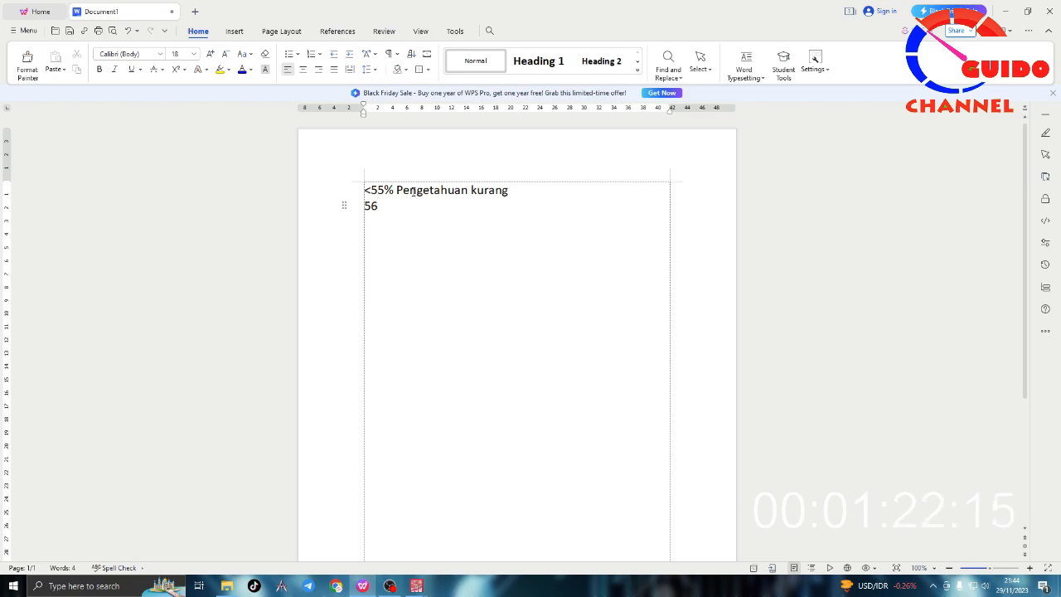
{"action": "type", "text": "-75% Pengetahuan cukup"}
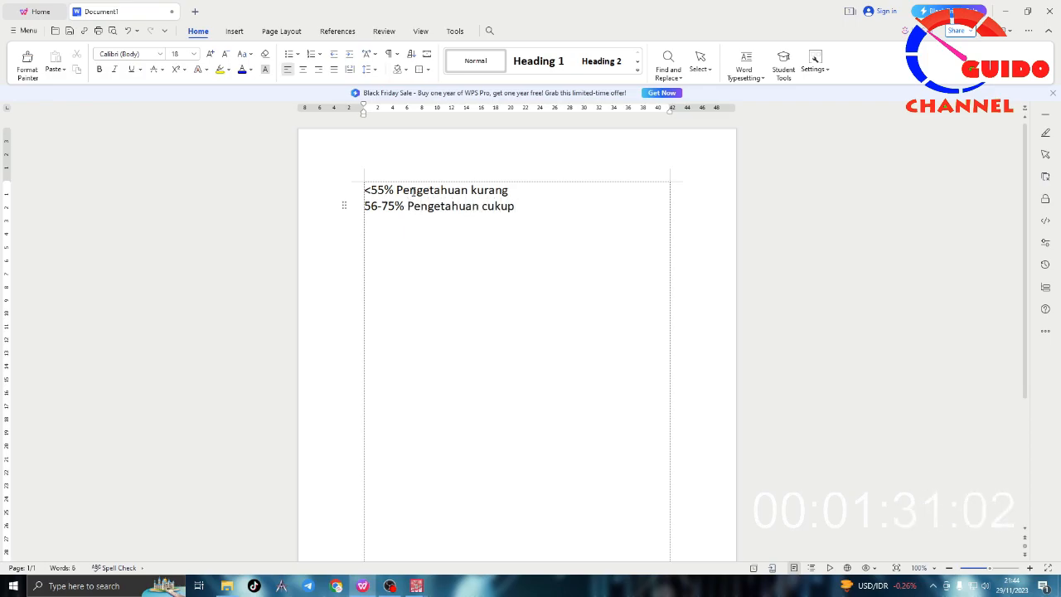
Step: Add a third line reading ">76% Pengetahuan baik"
{"action": "key", "text": "Return"}
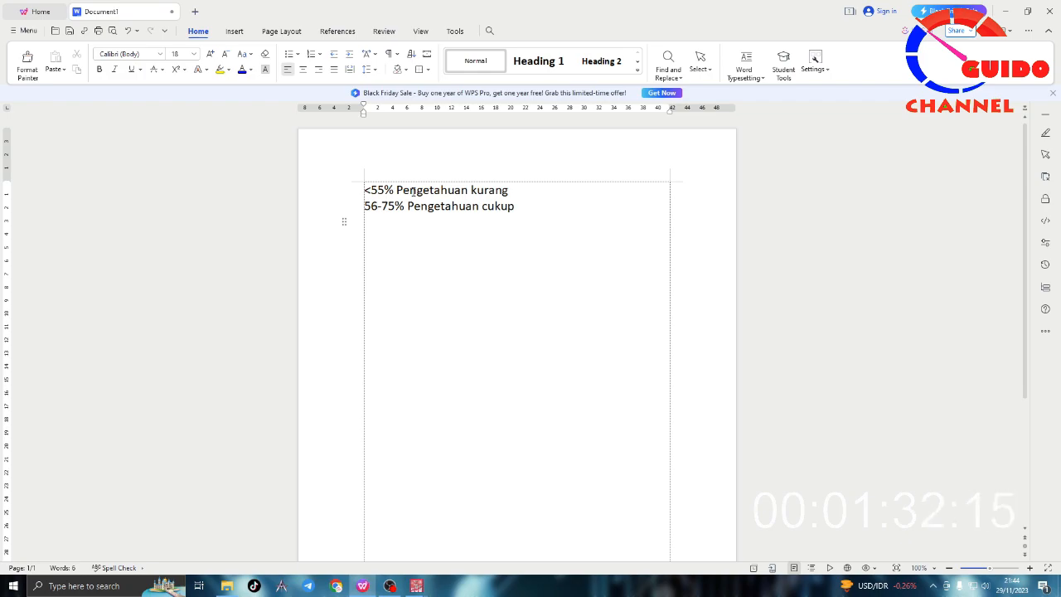
{"action": "type", "text": ">76% Pengetahuan baik"}
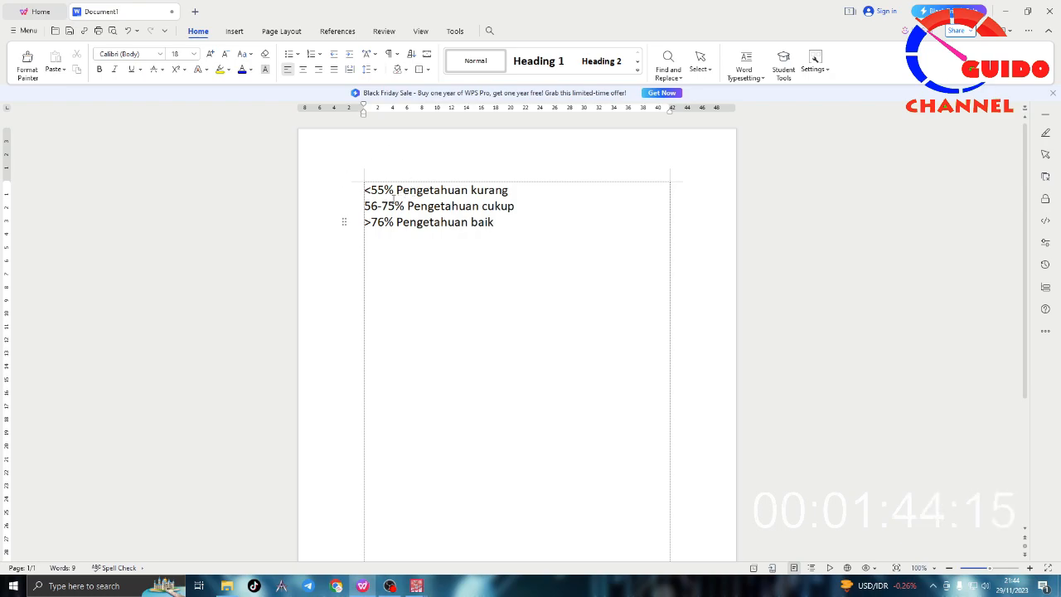
Step: Examine the boundary percentages of the knowledge categories, comparing the first range with the second and third
{"action": "left_click", "coordinate": [371, 197]}
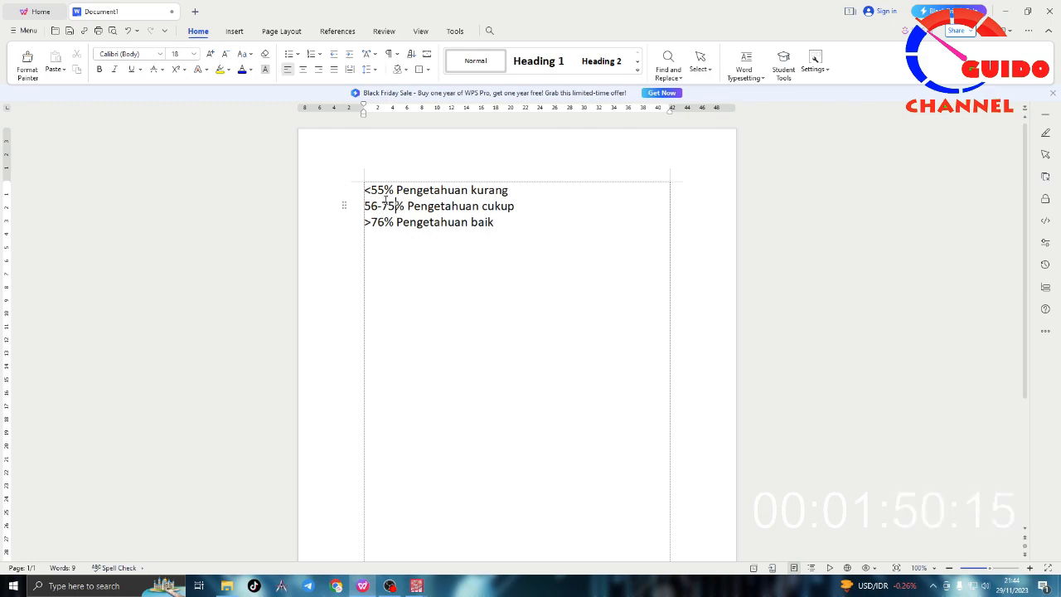
{"action": "mouse_move", "coordinate": [365, 190]}
{"action": "left_mouse_down"}
{"action": "mouse_move", "coordinate": [386, 190]}
{"action": "mouse_move", "coordinate": [366, 190]}
{"action": "left_mouse_up"}
{"action": "left_click", "coordinate": [377, 190]}
{"action": "left_click", "coordinate": [367, 191]}
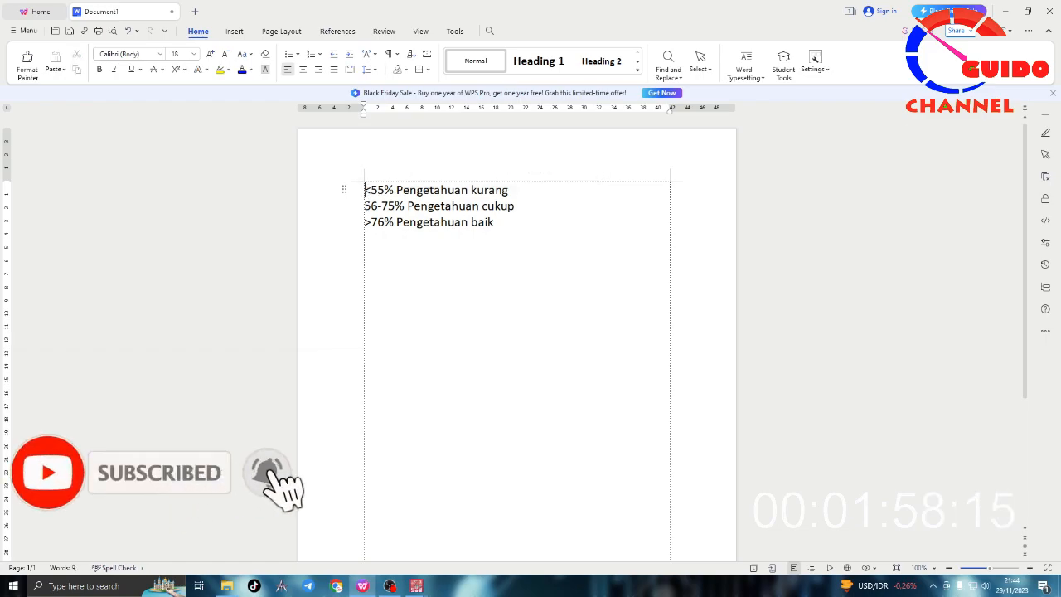
{"action": "left_click_drag", "start_coordinate": [365, 206], "coordinate": [405, 206]}
{"action": "left_click", "coordinate": [371, 190]}
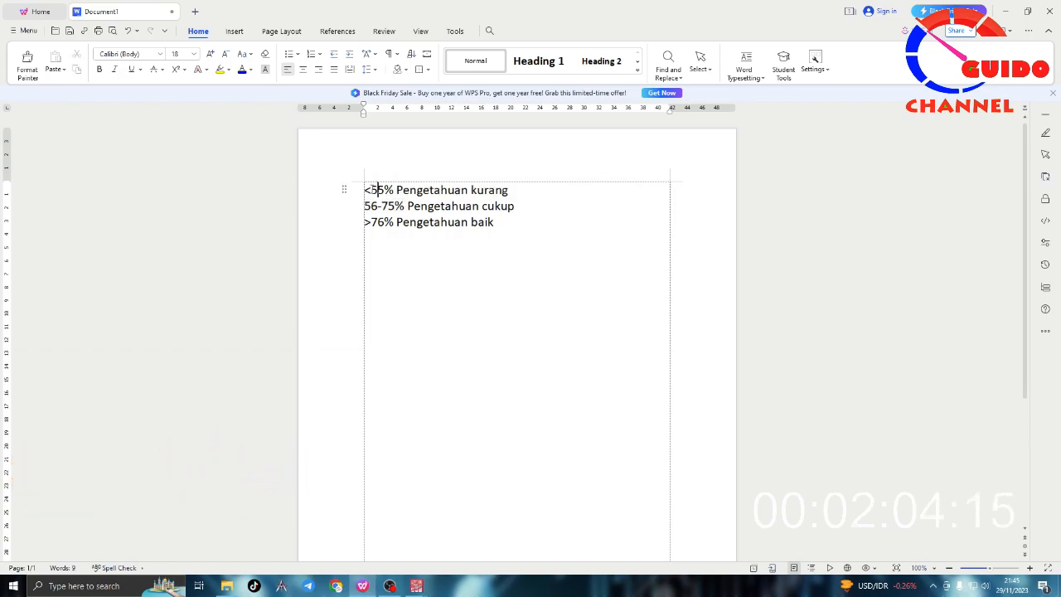
{"action": "double_click", "coordinate": [383, 190]}
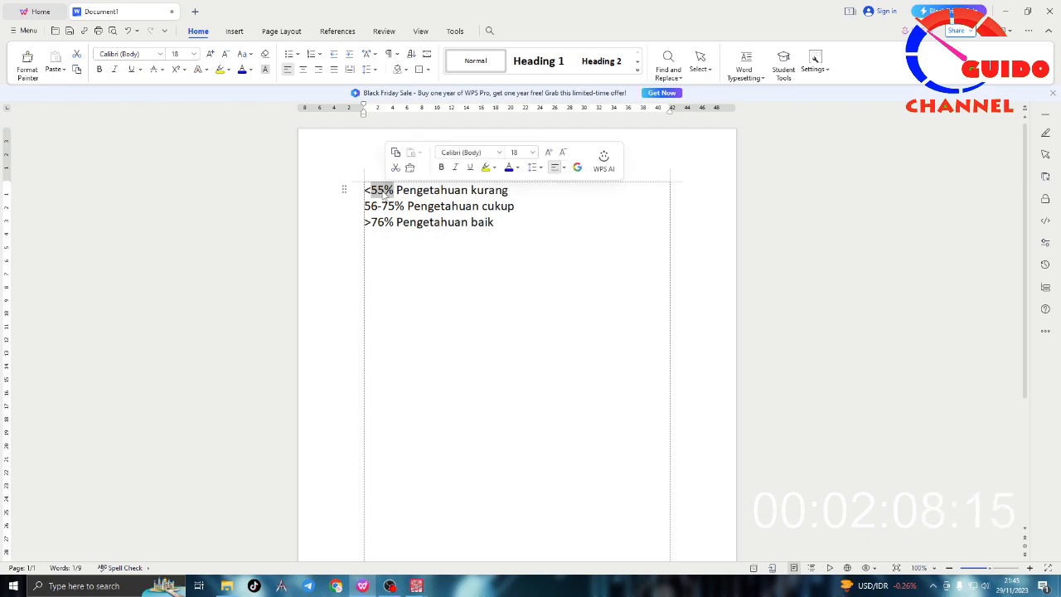
{"action": "left_click", "coordinate": [465, 190]}
{"action": "left_click", "coordinate": [428, 206]}
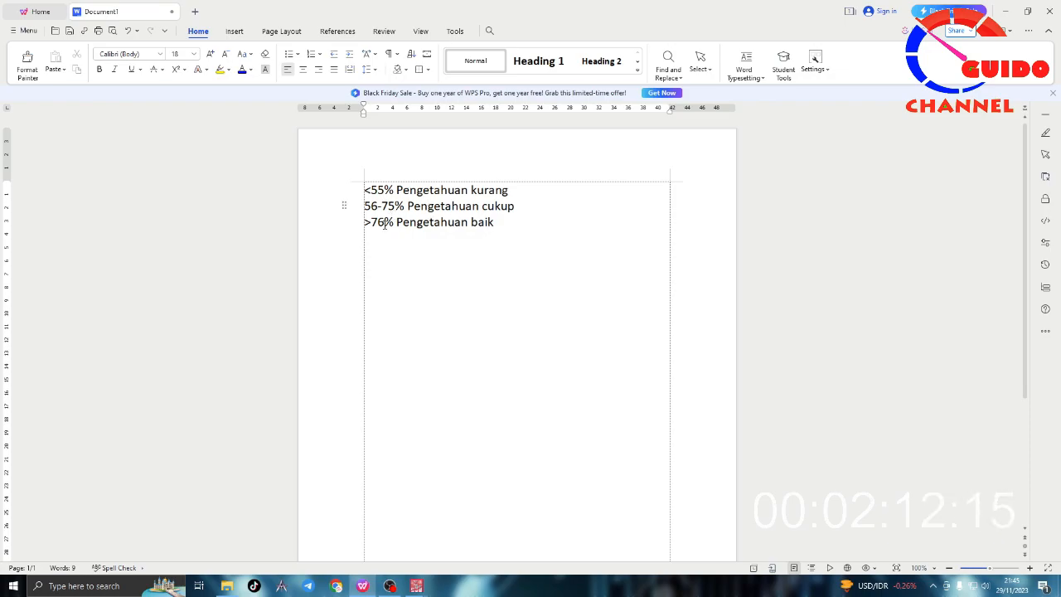
Step: Change the kurang category's condition to "<=55%"
{"action": "left_click", "coordinate": [369, 189]}
{"action": "type", "text": "="}
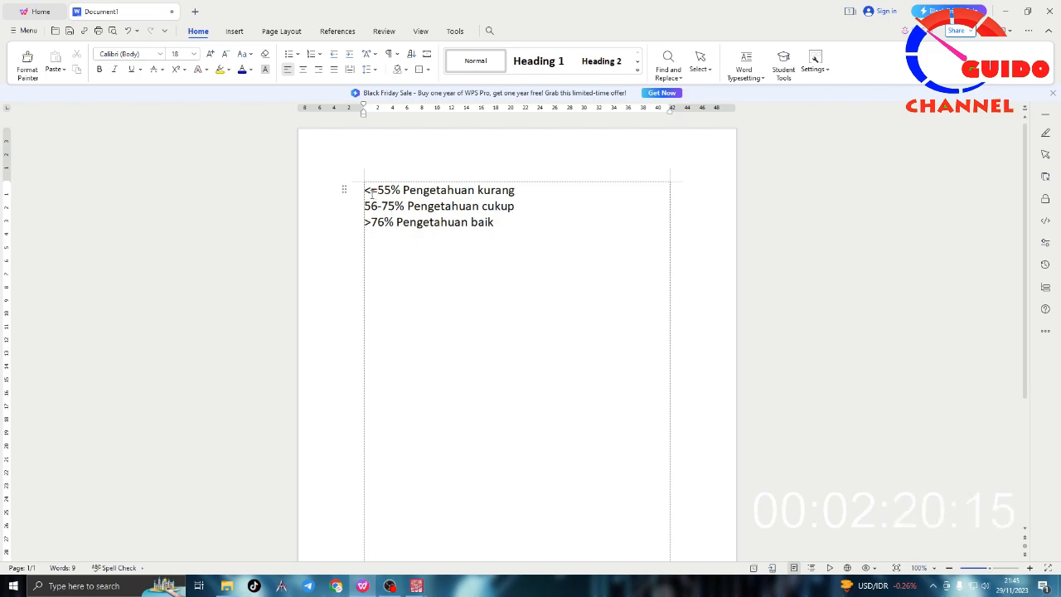
{"action": "key", "text": "BackSpace"}
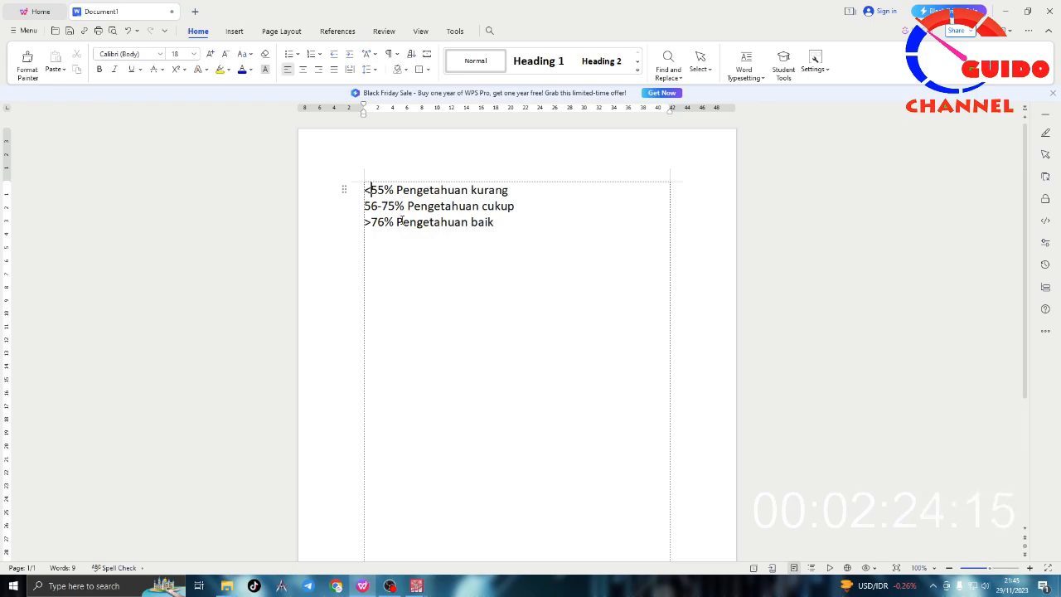
{"action": "type", "text": "="}
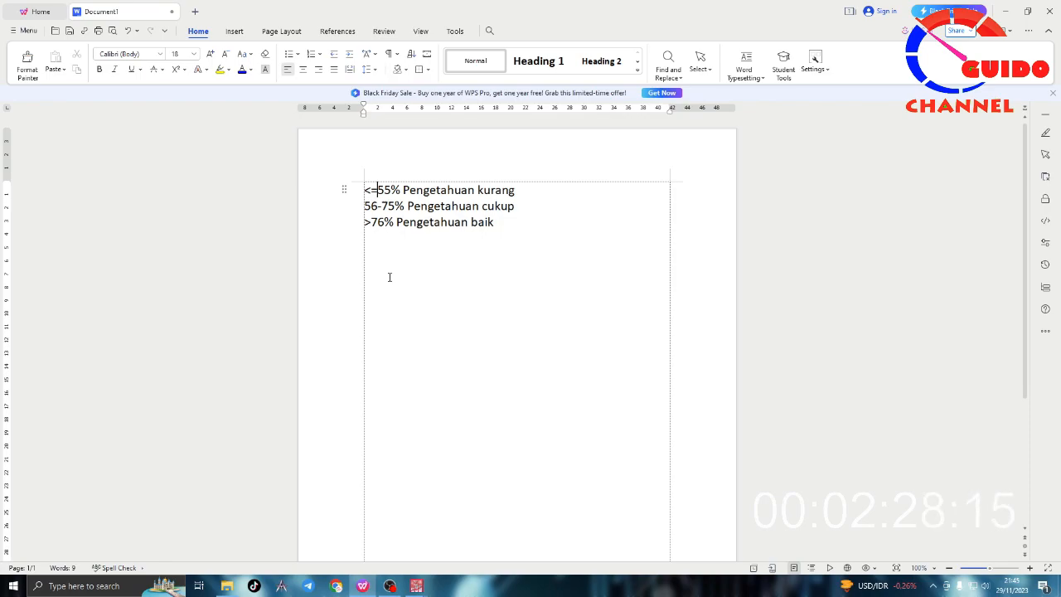
Step: Change the baik category's threshold in the third line to ">75%"
{"action": "left_click", "coordinate": [367, 223]}
{"action": "left_click", "coordinate": [381, 206]}
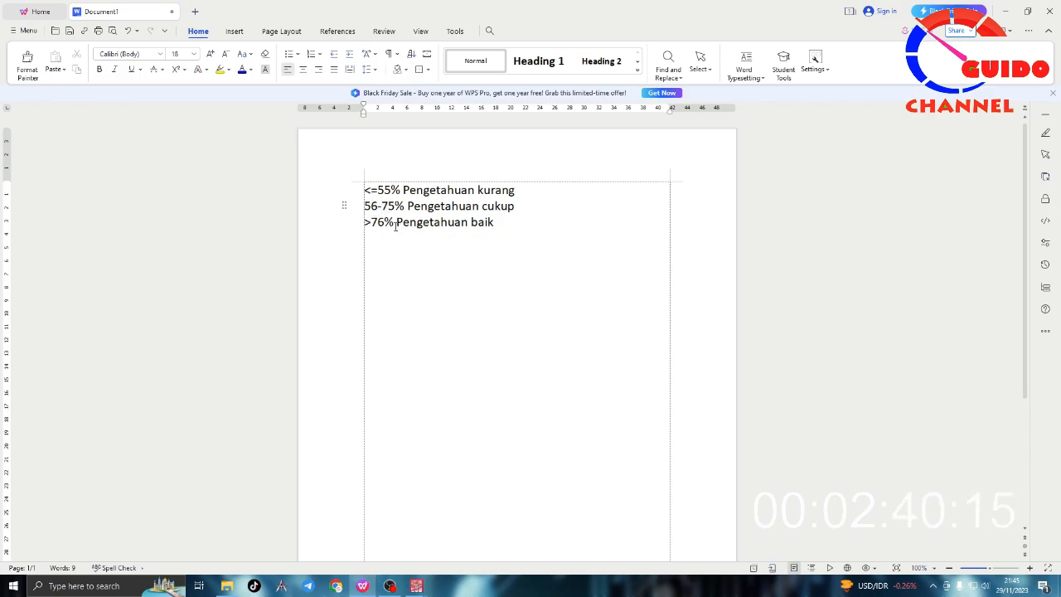
{"action": "left_click", "coordinate": [374, 221]}
{"action": "key", "text": "BackSpace"}
{"action": "type", "text": "5"}
{"action": "left_click_drag", "start_coordinate": [365, 205], "coordinate": [516, 207]}
{"action": "left_click", "coordinate": [498, 228]}
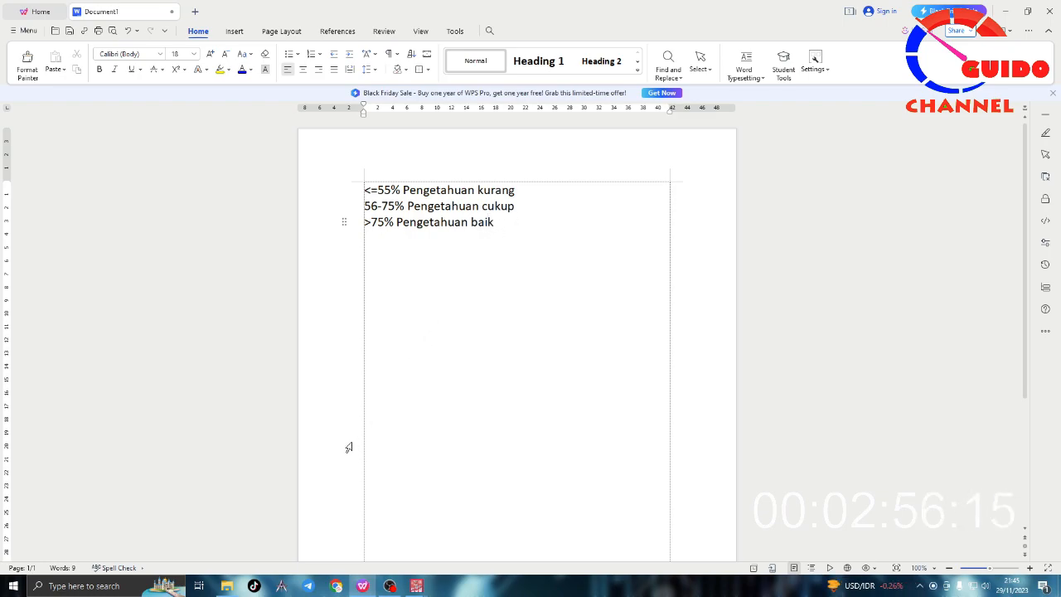
Step: Switch to the PASW Statistics data file and examine the P1 to P6 answers and the Total in the first row
{"action": "mouse_move", "coordinate": [416, 585]}
{"action": "left_click", "coordinate": [501, 508]}
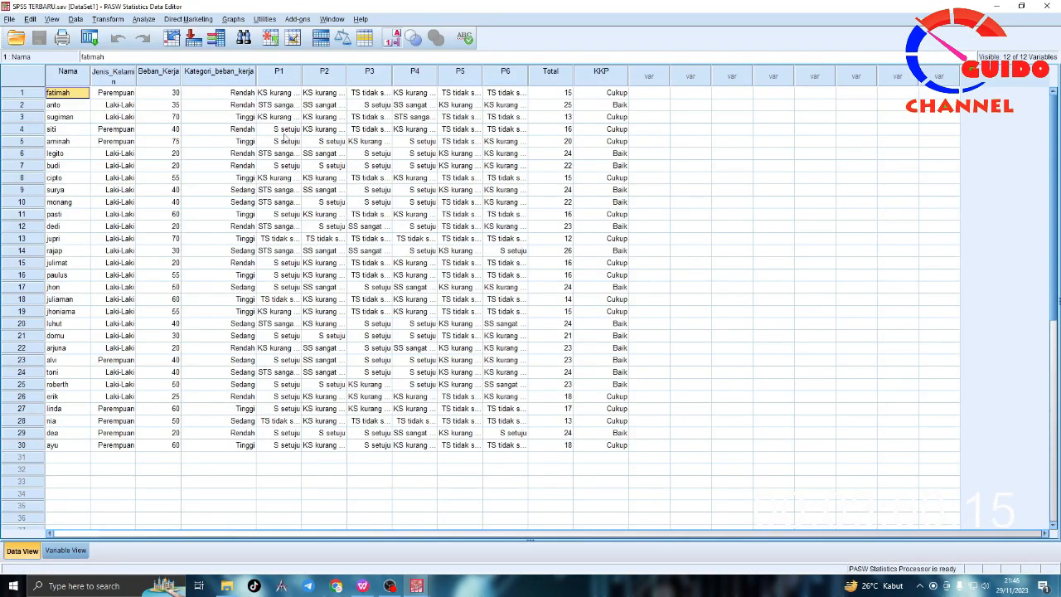
{"action": "left_click_drag", "start_coordinate": [280, 76], "coordinate": [507, 87]}
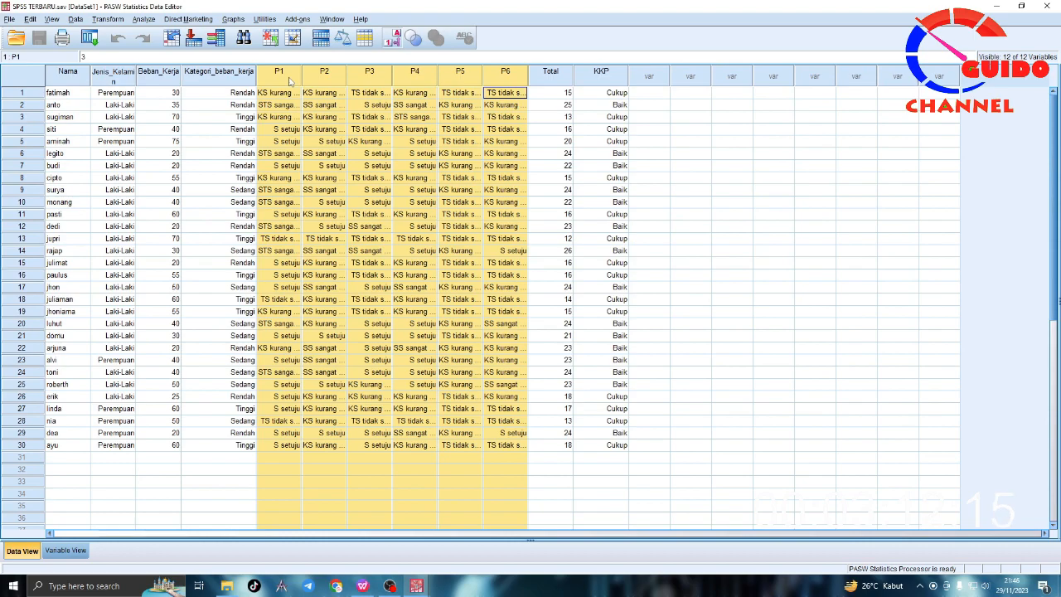
{"action": "left_click", "coordinate": [545, 92]}
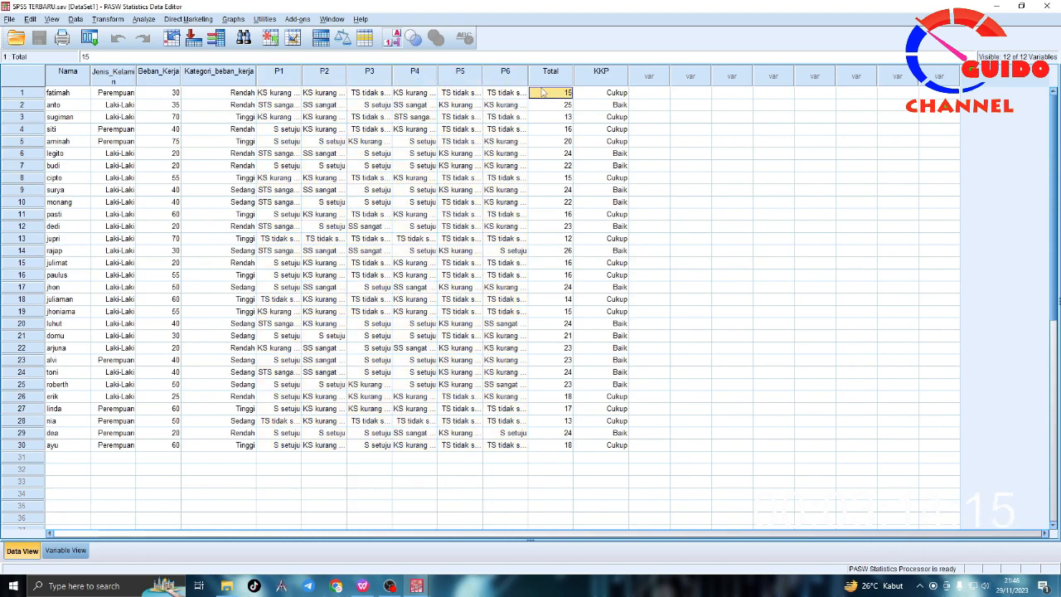
{"action": "left_click", "coordinate": [297, 94]}
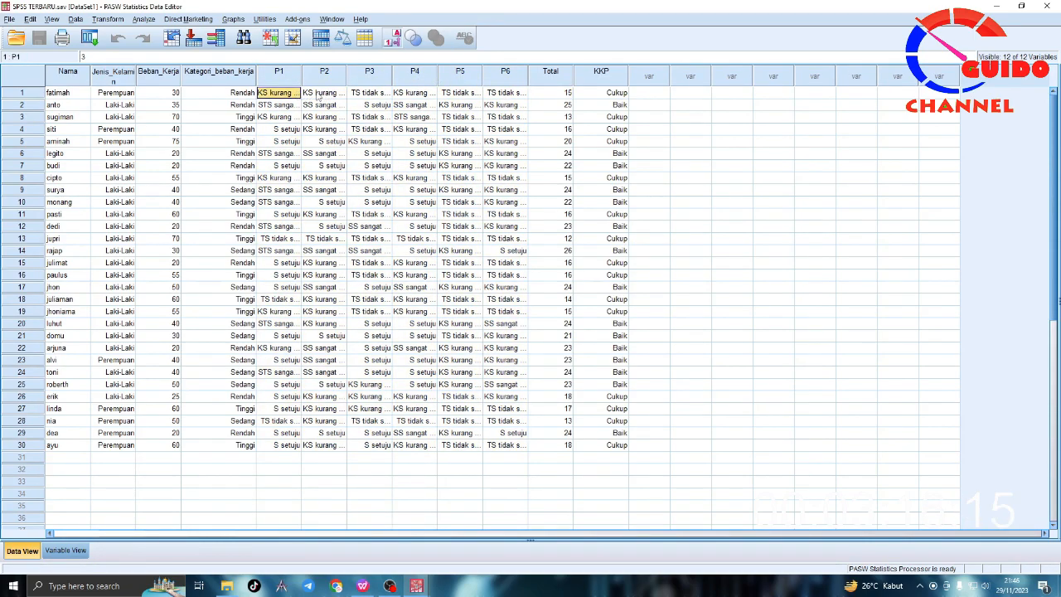
{"action": "left_click", "coordinate": [319, 97]}
{"action": "left_click", "coordinate": [368, 98]}
{"action": "left_click", "coordinate": [417, 97]}
{"action": "left_click", "coordinate": [454, 95]}
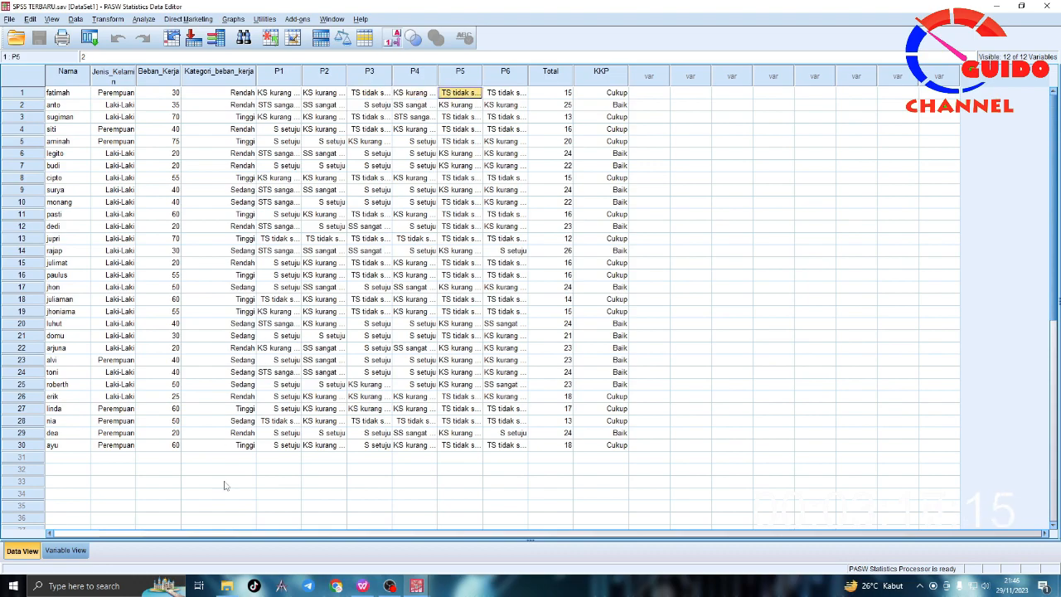
Step: Return to the WPS document and write "Kuesioner terdiri dari 6 pertanyaan" below the category list, separated by blank lines
{"action": "left_click", "coordinate": [362, 585]}
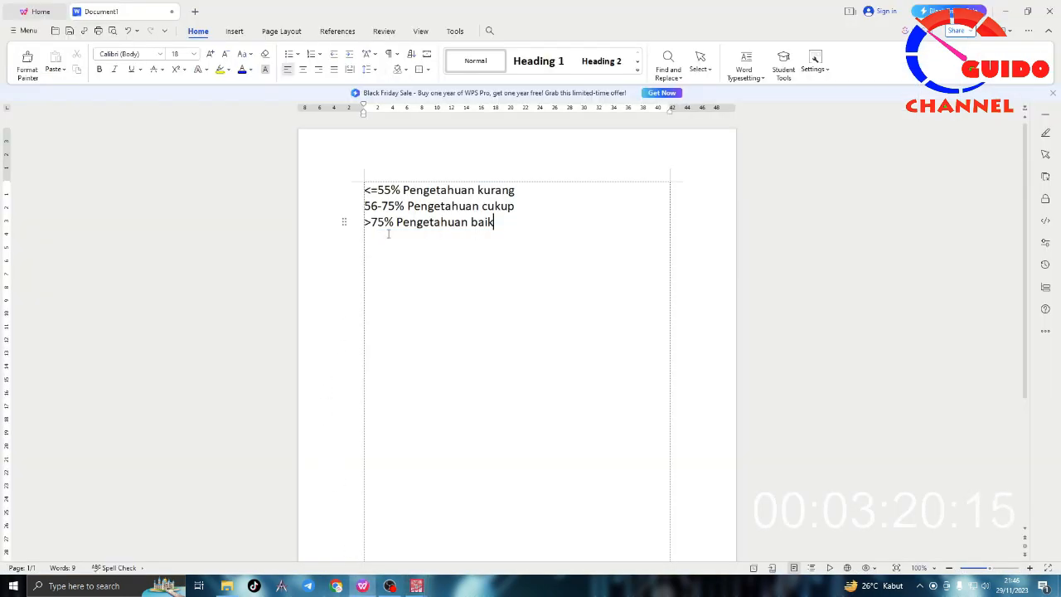
{"action": "key", "text": "Return"}
{"action": "key", "text": "Return"}
{"action": "type", "text": "kus"}
{"action": "key", "text": "BackSpace"}
{"action": "type", "text": "esioner terdiri dari 6 pertanyaan"}
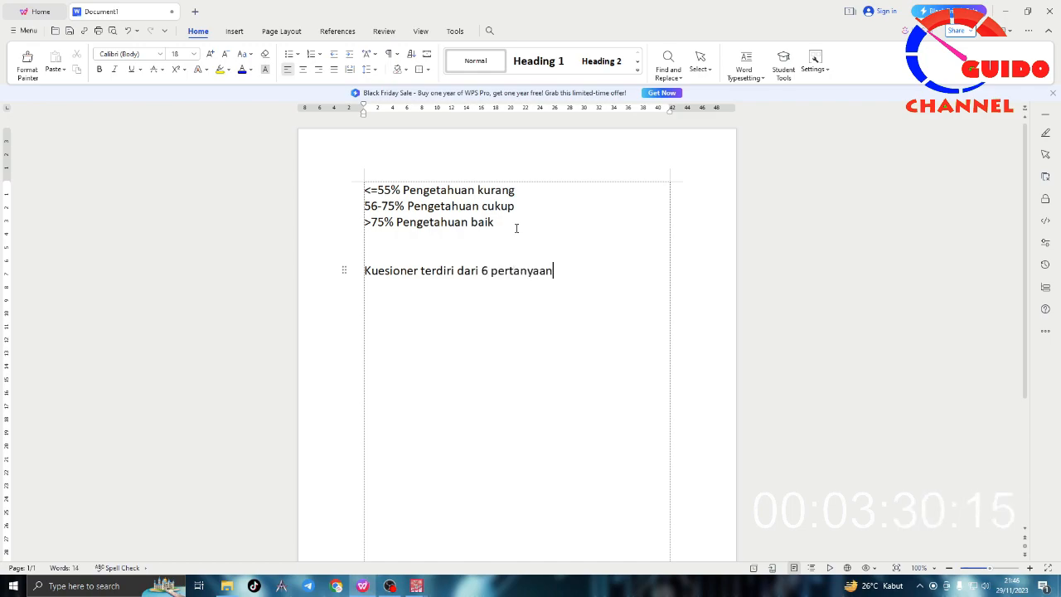
Step: Continue the questionnaire sentence with "dengan nilai benar 1 pertanyaan itu dapat 5 poin"
{"action": "type", "text": "dengan nilai ma"}
{"action": "key", "text": "BackSpace"}
{"action": "type", "text": "m"}
{"action": "key", "text": "BackSpace"}
{"action": "type", "text": "benar"}
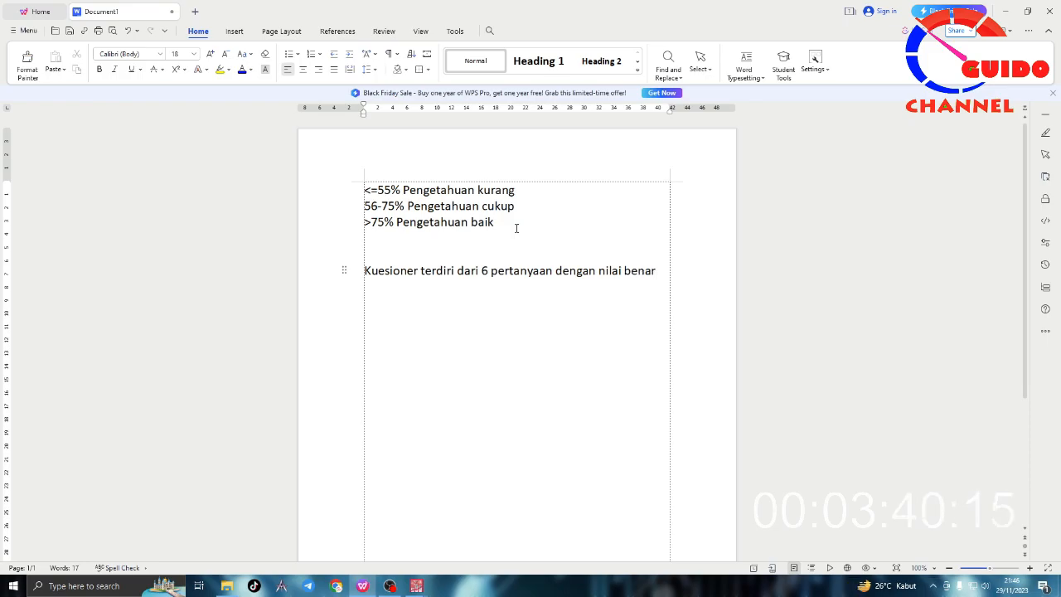
{"action": "type", "text": " 1 pertanyaa"}
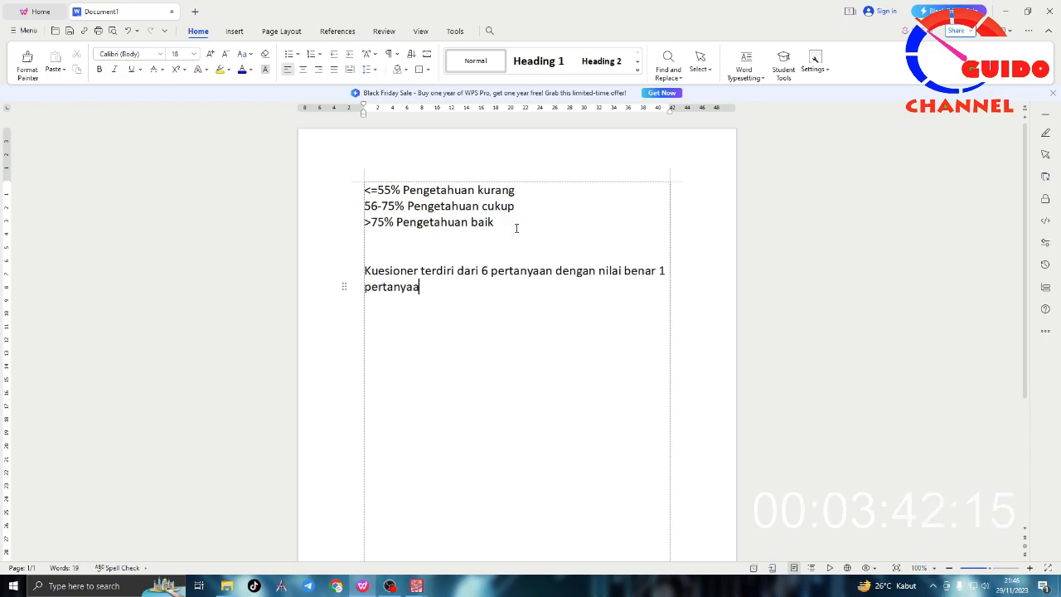
{"action": "type", "text": "n itu an"}
{"action": "key", "text": "BackSpace"}
{"action": "key", "text": "BackSpace"}
{"action": "type", "text": "dapat 5 poin"}
Step: Add a new paragraph reading "Max nilai kuesioner pengetahuan itu adalah 30"
{"action": "key", "text": "Return"}
{"action": "key", "text": "Return"}
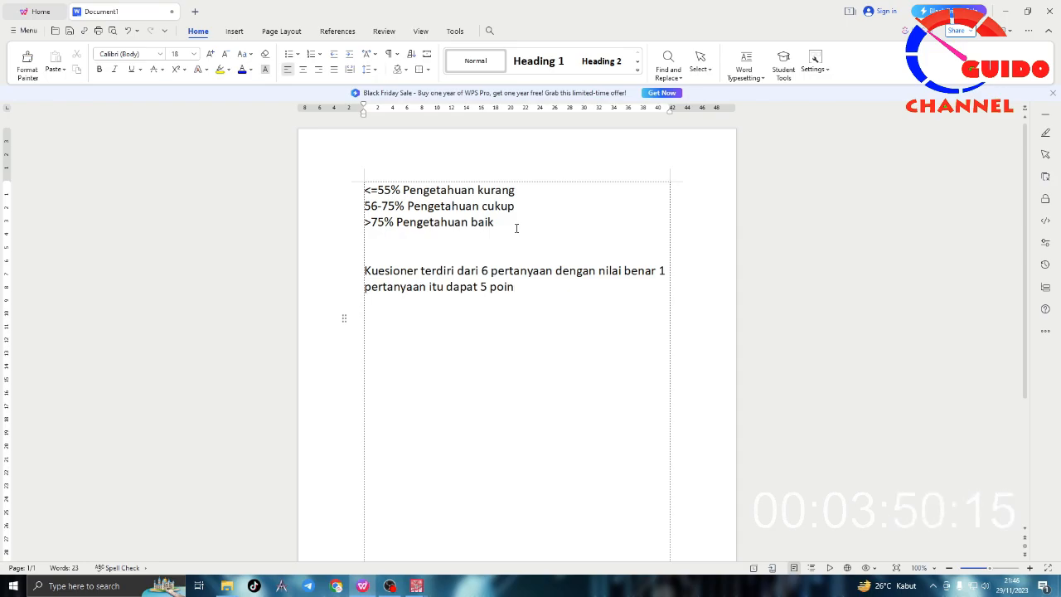
{"action": "type", "text": "max"}
{"action": "key", "text": "BackSpace"}
{"action": "key", "text": "BackSpace"}
{"action": "key", "text": "BackSpace"}
{"action": "type", "text": "nilai kuesioner pe"}
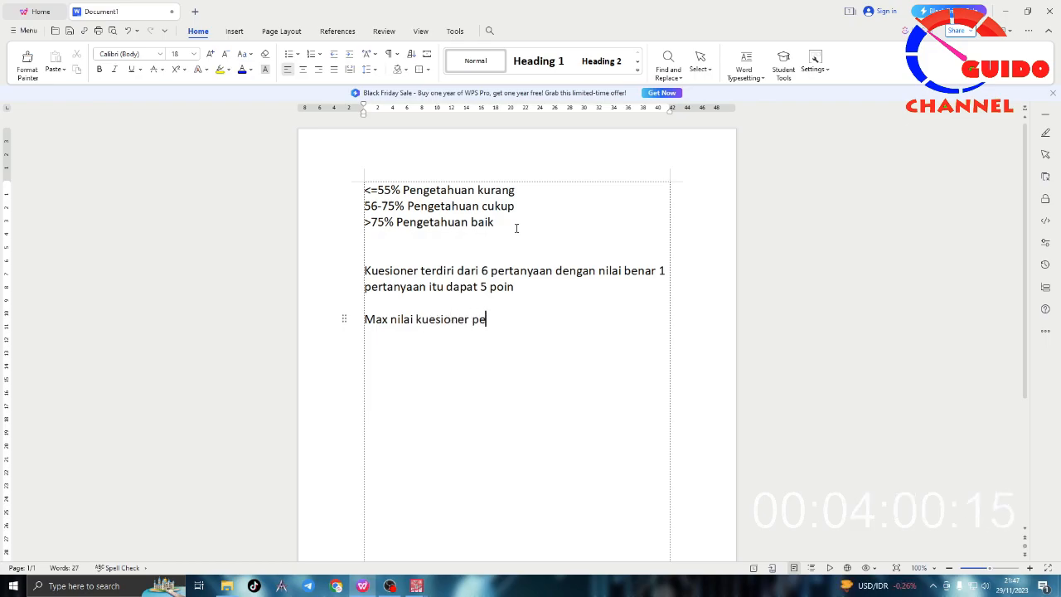
{"action": "type", "text": "ngetahuan itu adalah"}
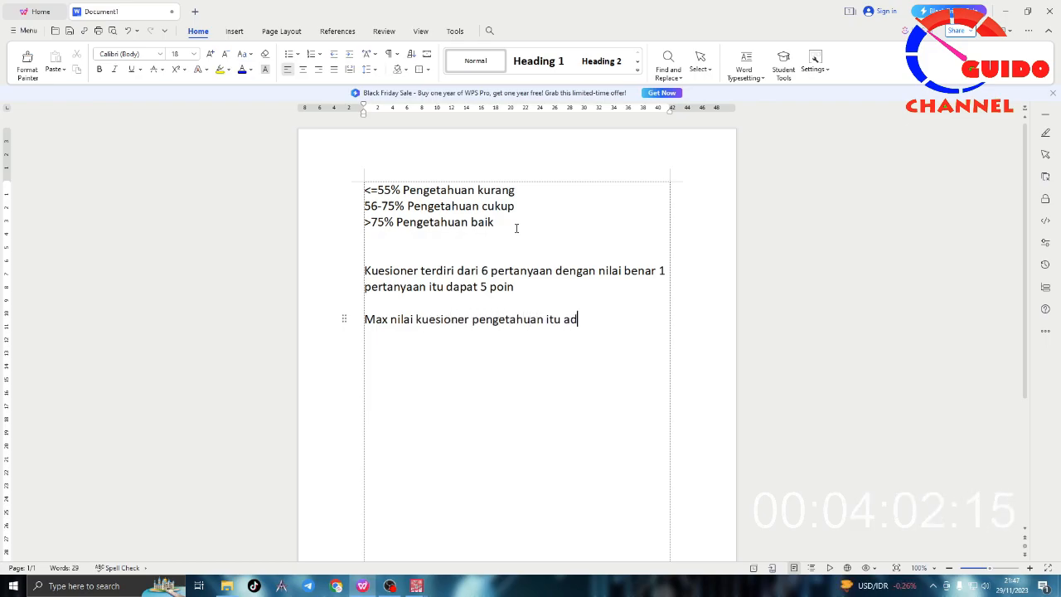
{"action": "type", "text": " 30"}
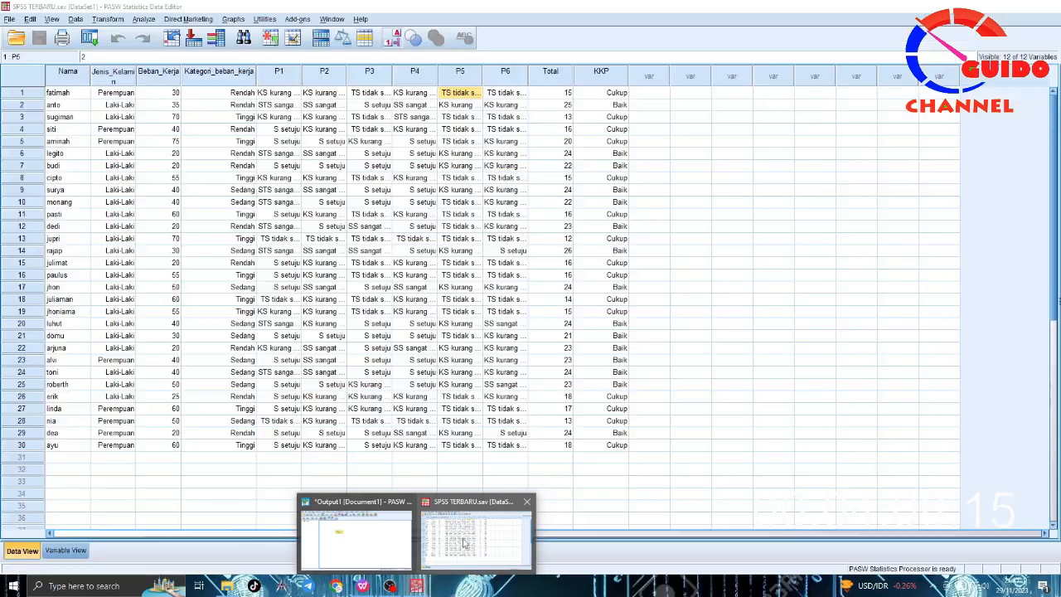
Step: Switch to the PASW Statistics data file and delete the KKP variable, leaving the first Total value selected
{"action": "left_click", "coordinate": [464, 543]}
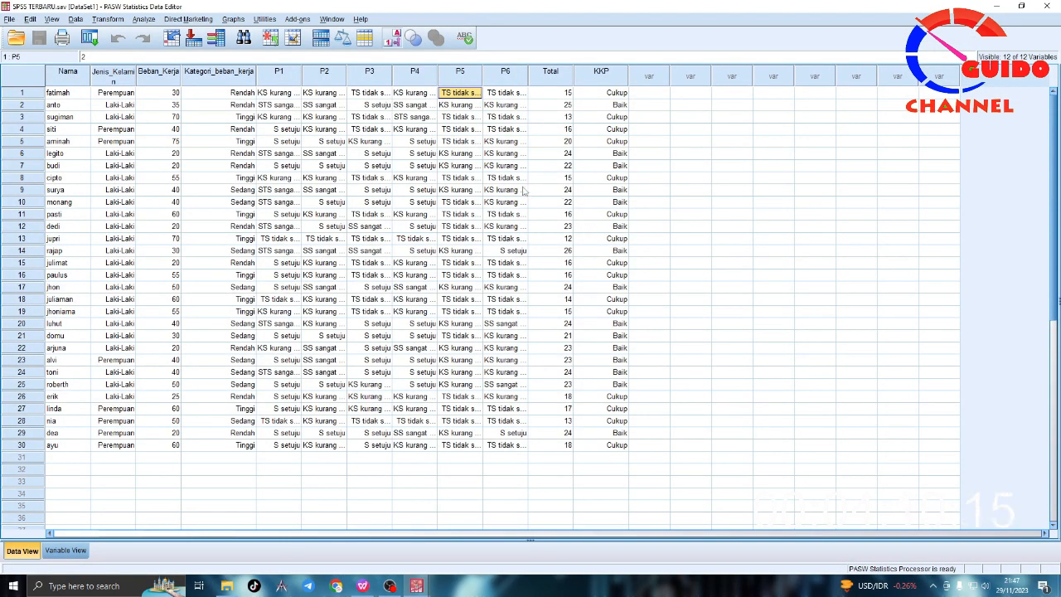
{"action": "left_click_drag", "start_coordinate": [561, 97], "coordinate": [568, 446]}
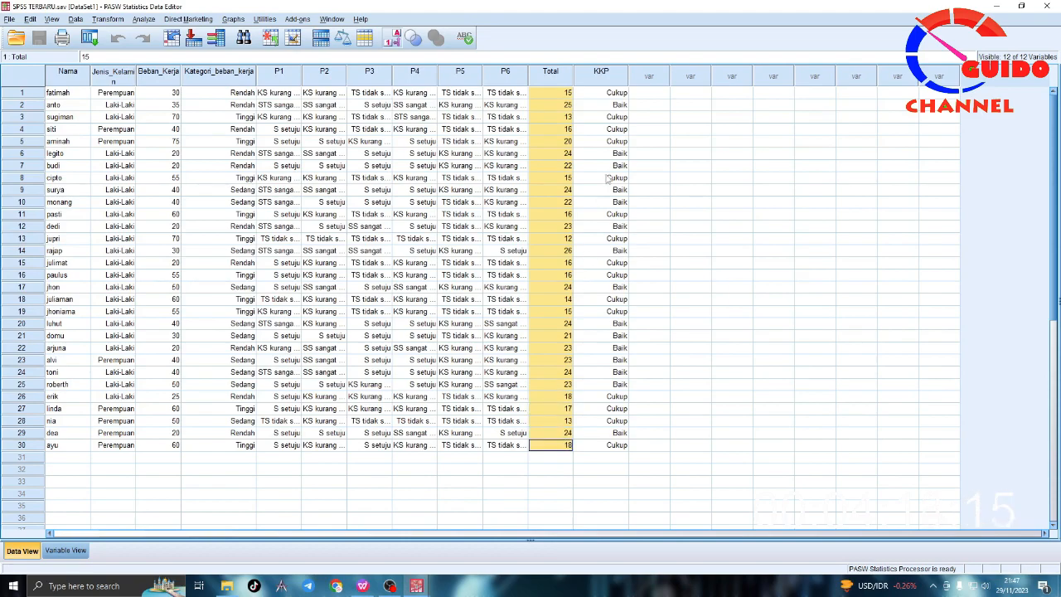
{"action": "right_click", "coordinate": [602, 73]}
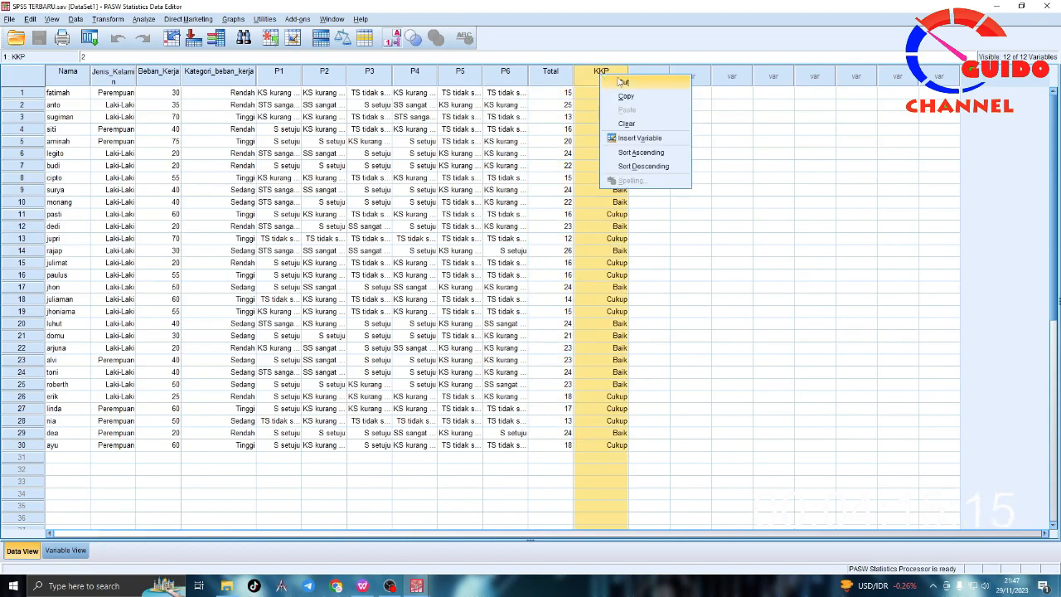
{"action": "left_click", "coordinate": [627, 124]}
{"action": "left_click", "coordinate": [548, 94]}
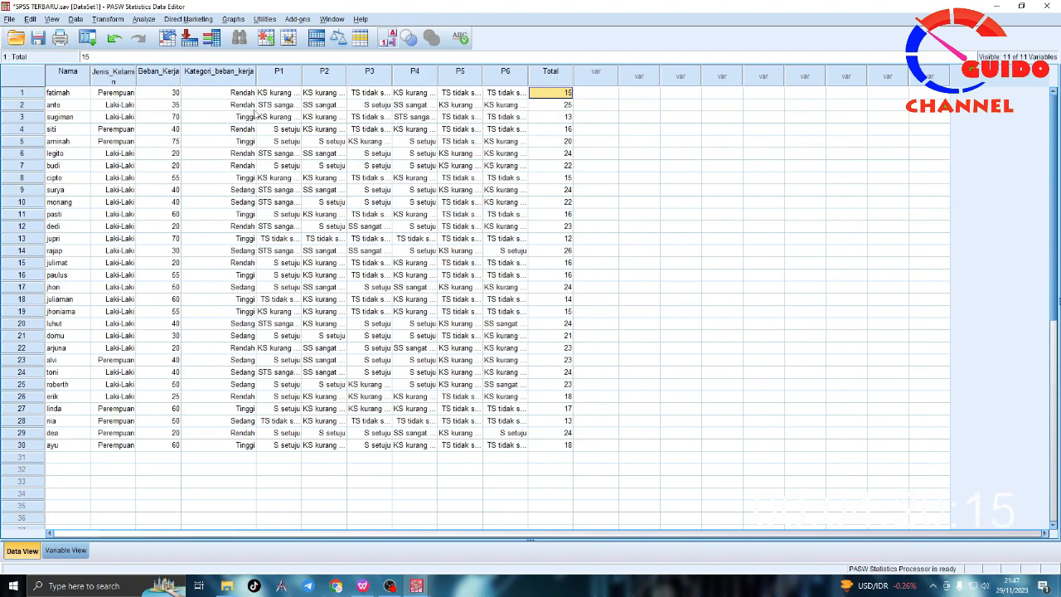
Step: Switch to the WPS document and make the three knowledge category lines bold
{"action": "left_click_drag", "start_coordinate": [279, 96], "coordinate": [542, 447]}
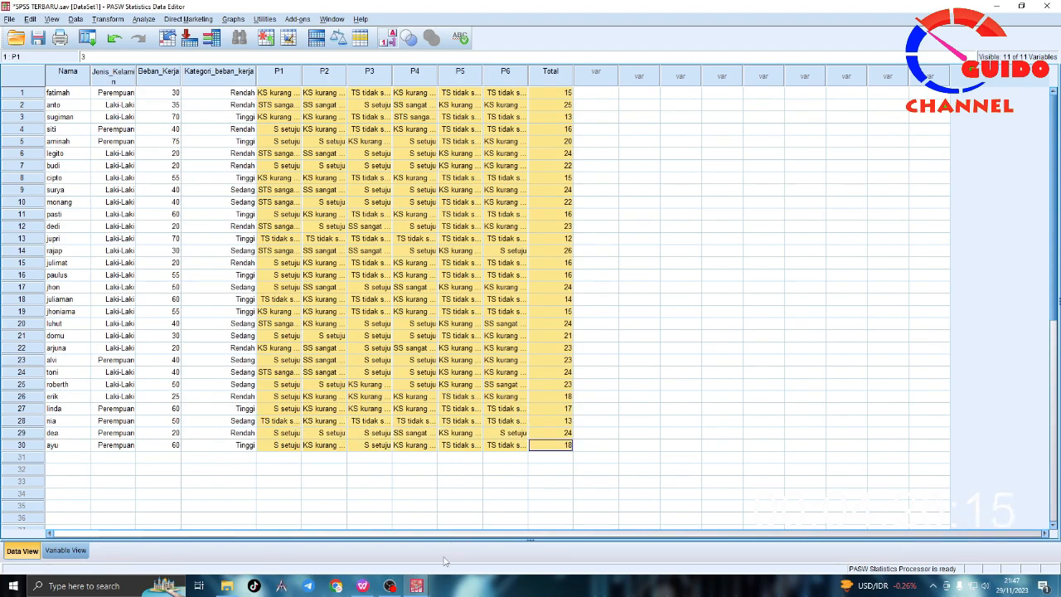
{"action": "left_click", "coordinate": [363, 585]}
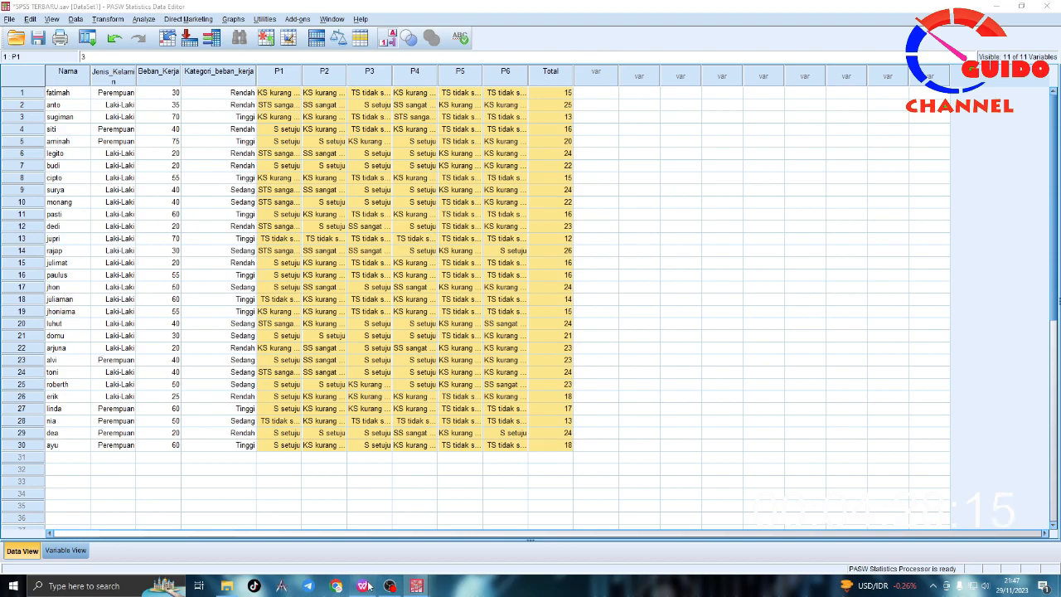
{"action": "left_click_drag", "start_coordinate": [510, 227], "coordinate": [365, 188]}
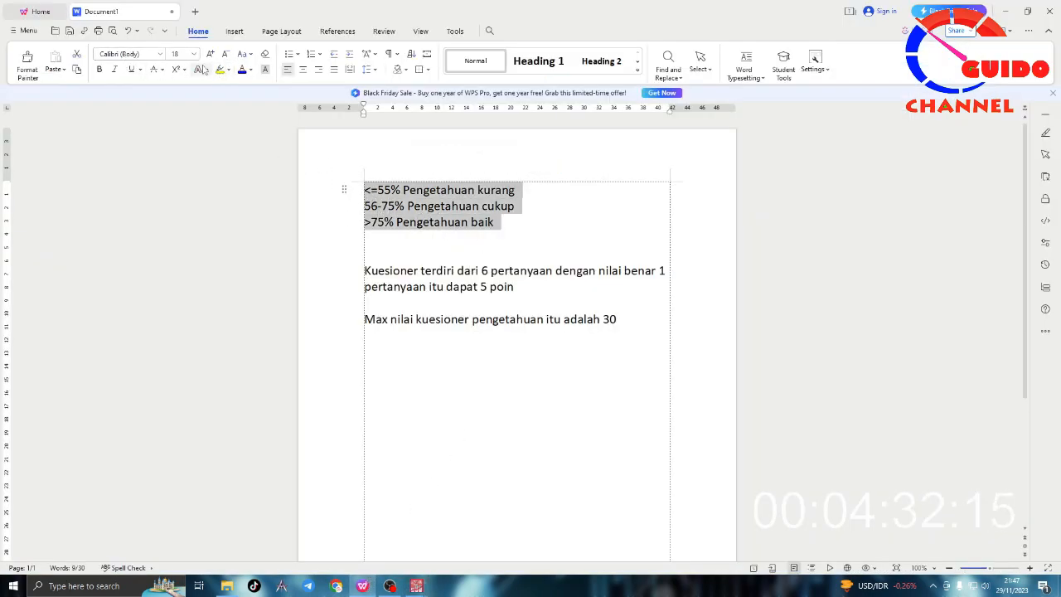
{"action": "left_click", "coordinate": [252, 70]}
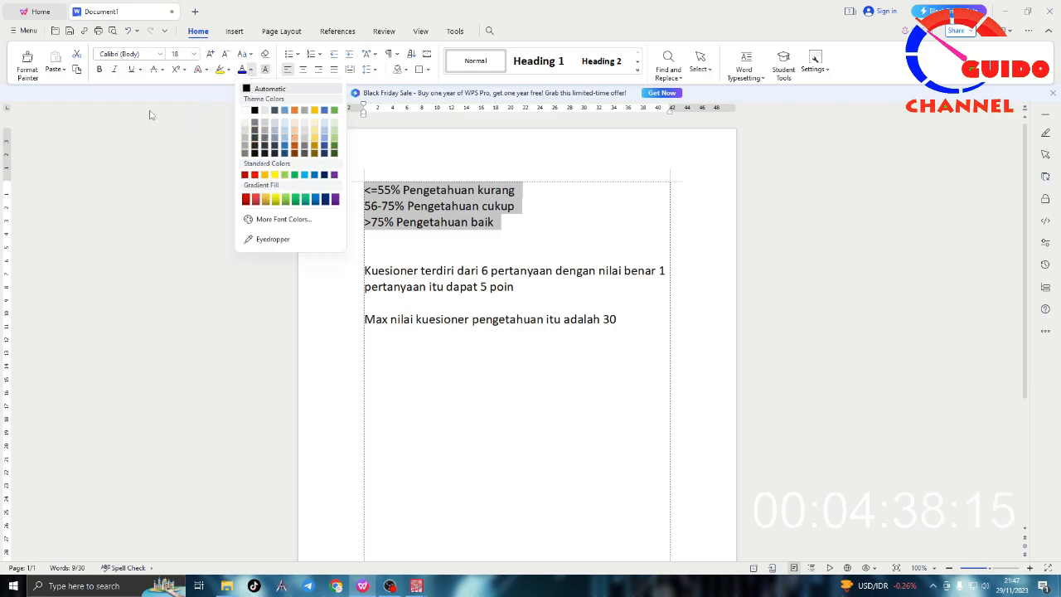
{"action": "left_click", "coordinate": [99, 70]}
{"action": "left_click", "coordinate": [520, 222]}
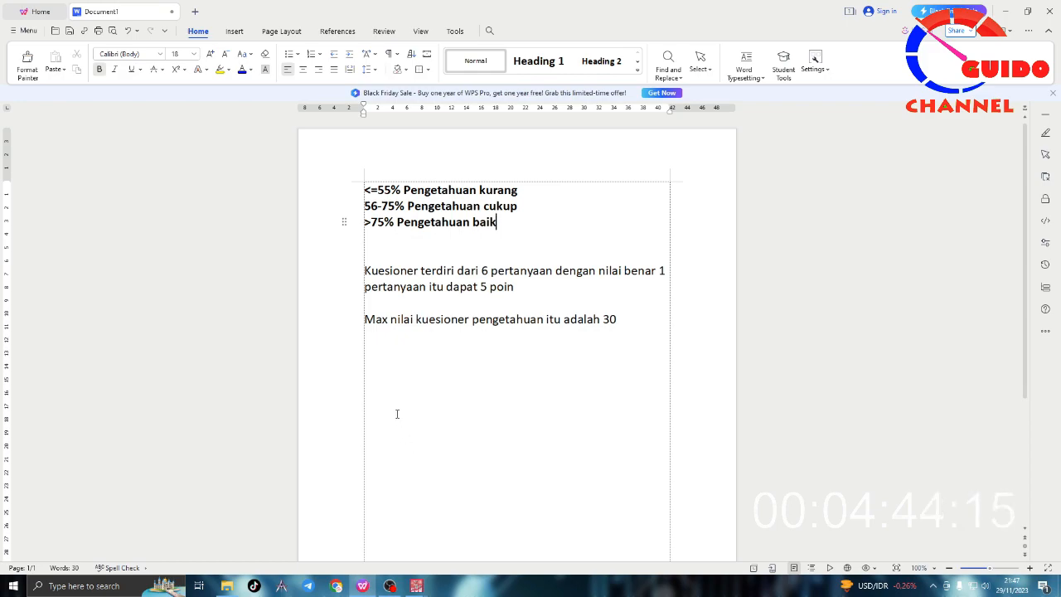
Step: Add an equals sign at the end of each of the three knowledge category lines
{"action": "left_click", "coordinate": [535, 189]}
{"action": "type", "text": "="}
{"action": "key", "text": "Down"}
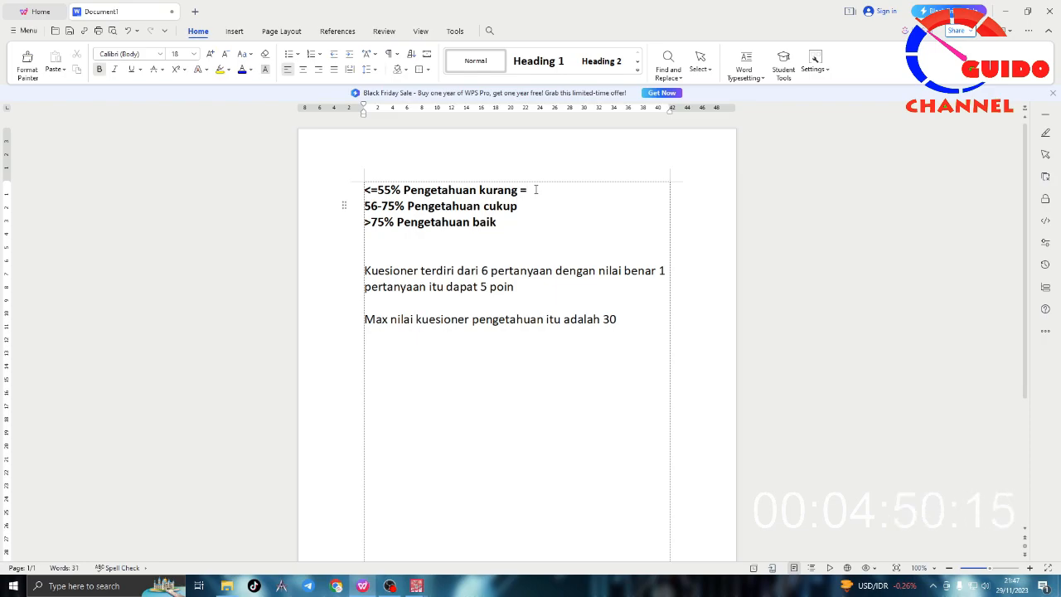
{"action": "type", "text": "="}
{"action": "key", "text": "Down"}
{"action": "type", "text": "="}
Step: Create a new blank WPS spreadsheet for calculating the category score limits
{"action": "left_click_drag", "start_coordinate": [620, 321], "coordinate": [602, 322]}
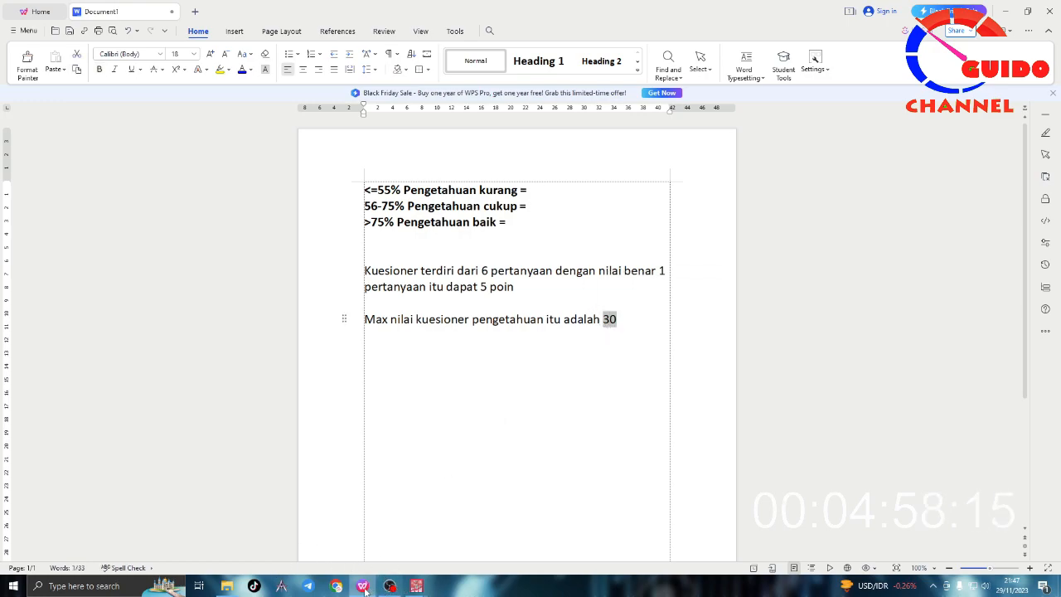
{"action": "left_click", "coordinate": [416, 586]}
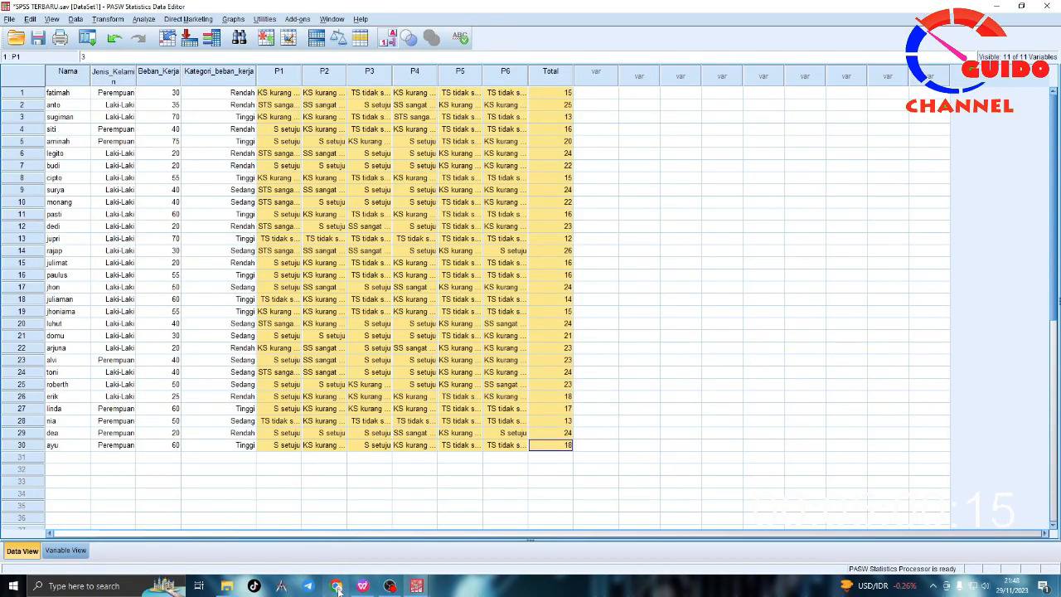
{"action": "key", "text": "alt+Tab"}
{"action": "left_click", "coordinate": [37, 12]}
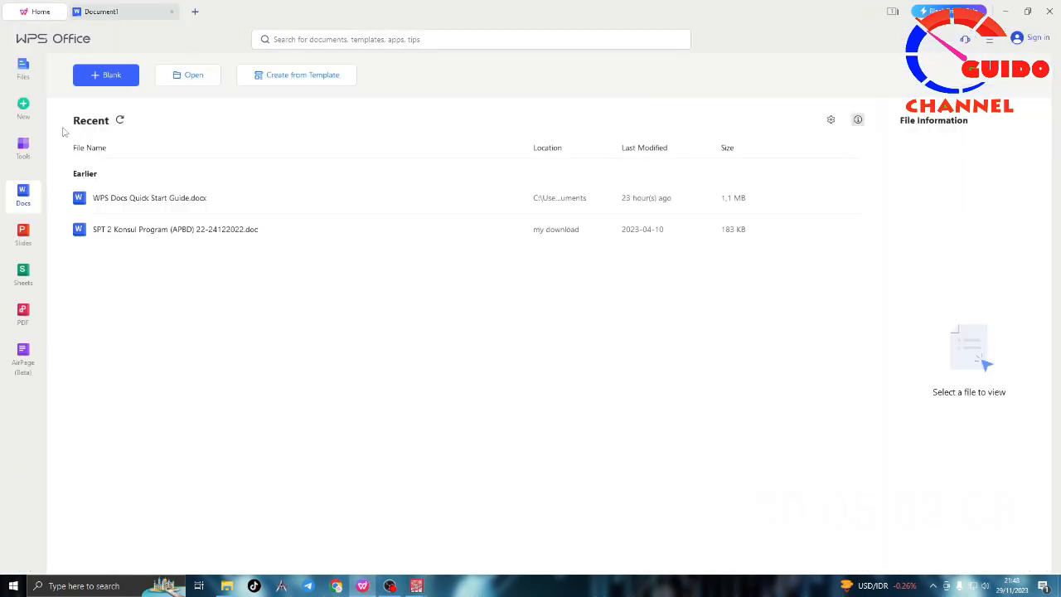
{"action": "left_click", "coordinate": [25, 274]}
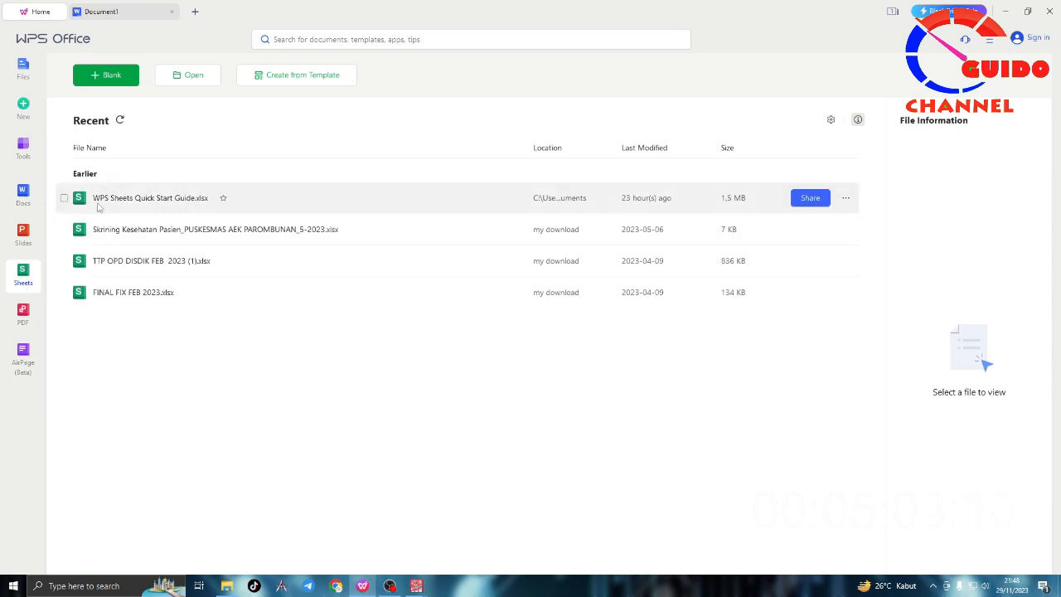
{"action": "left_click", "coordinate": [111, 75]}
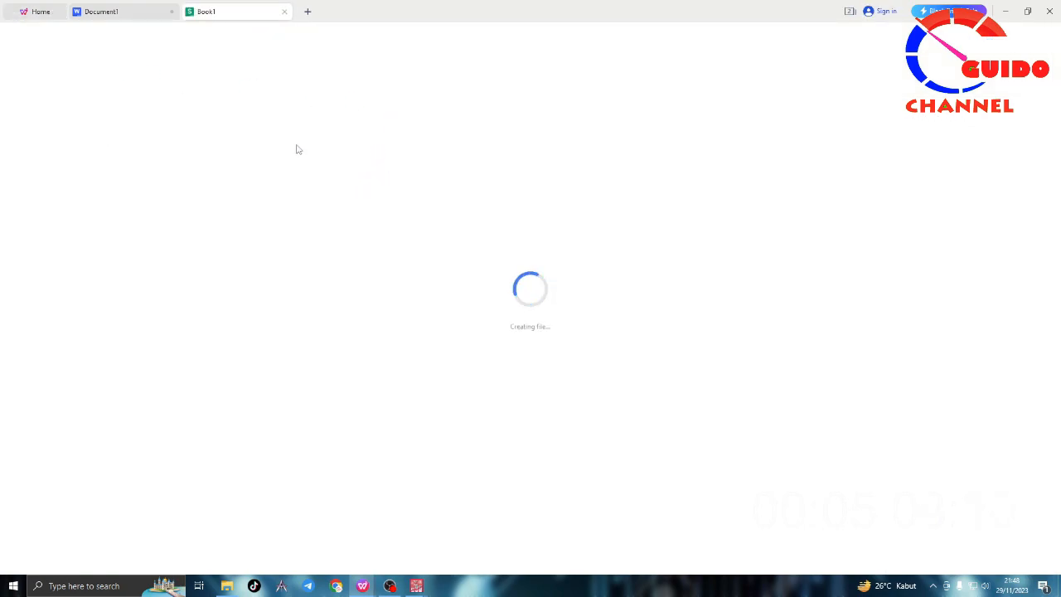
Step: Enter the maximum score 30 in cells B1 and B2 of the new spreadsheet
{"action": "left_click", "coordinate": [69, 145]}
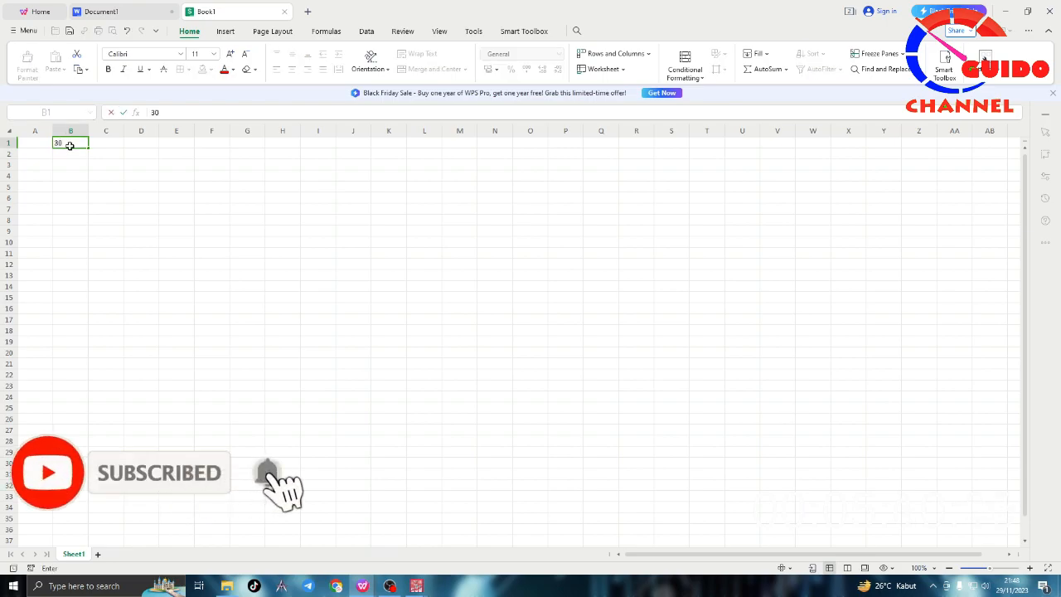
{"action": "type", "text": "30"}
{"action": "key", "text": "Return"}
{"action": "type", "text": "30"}
{"action": "key", "text": "Tab"}
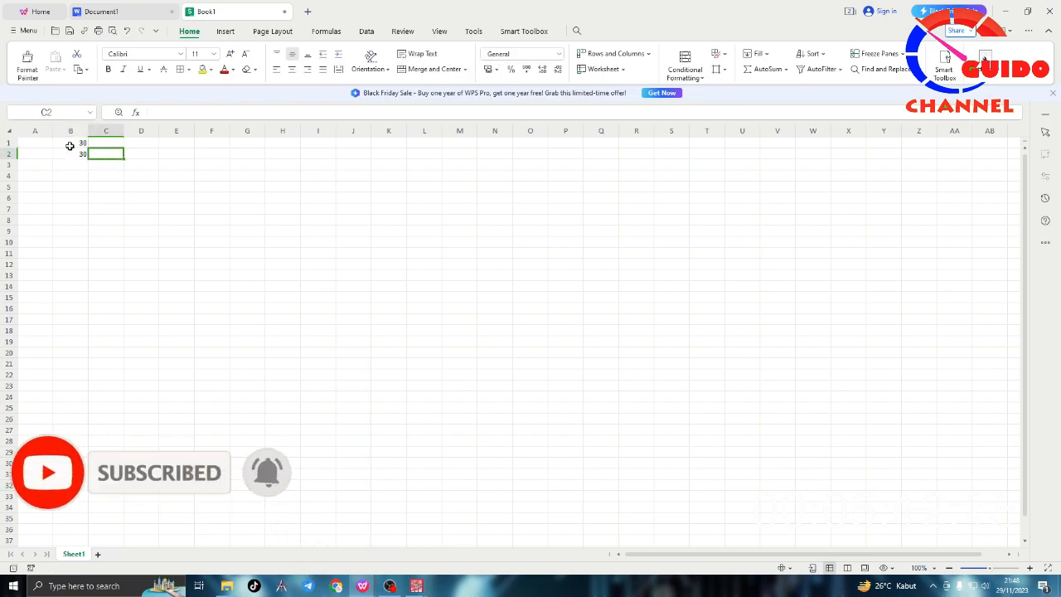
Step: Check the percentage limits in the notes document and enter 55 in A1 and 75 in A2 of the spreadsheet
{"action": "left_click", "coordinate": [34, 146]}
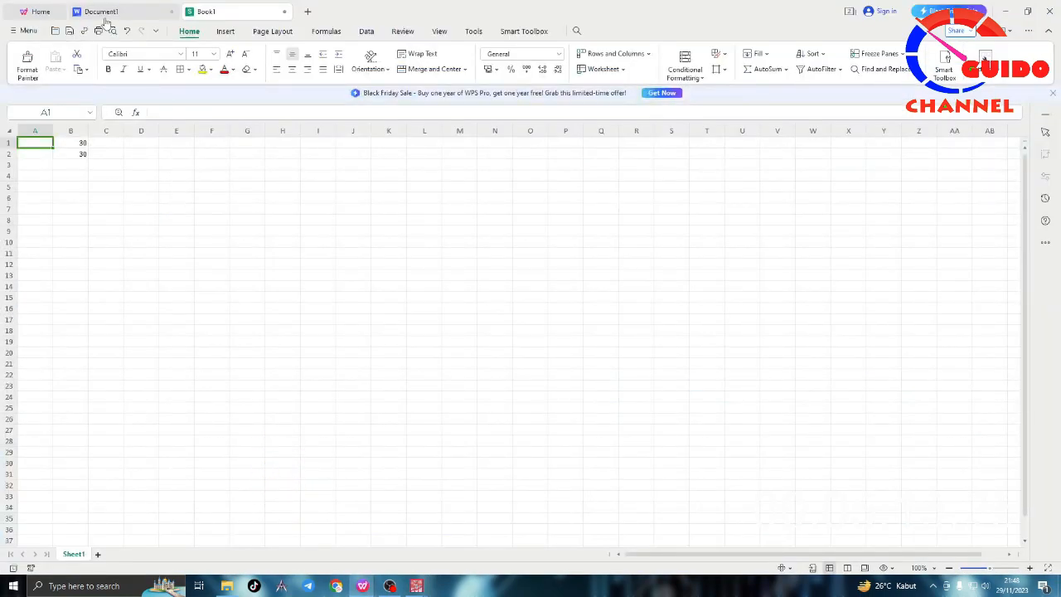
{"action": "left_click", "coordinate": [102, 12]}
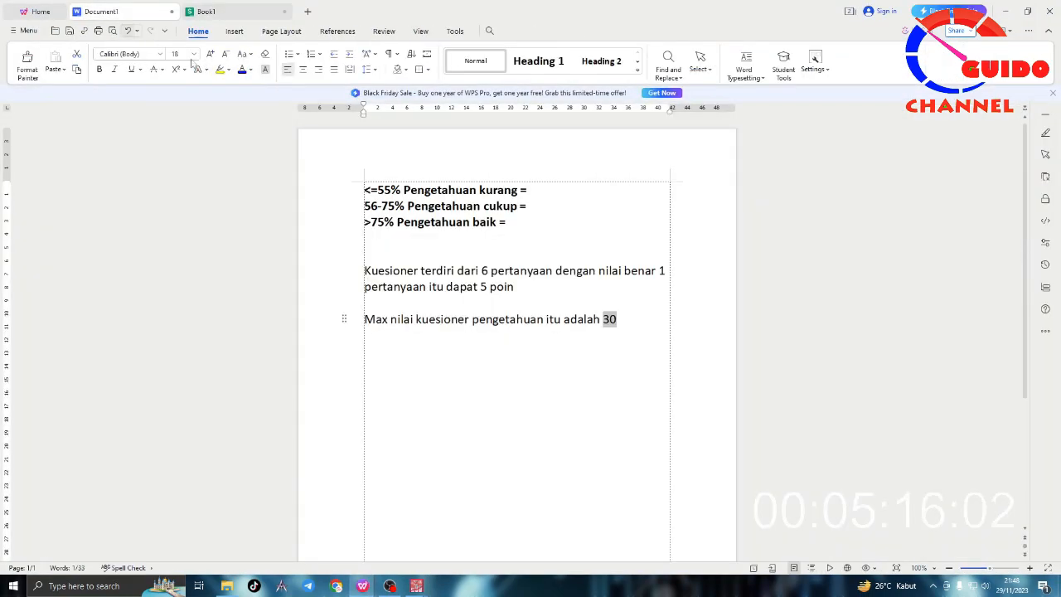
{"action": "left_click_drag", "start_coordinate": [378, 191], "coordinate": [365, 222]}
{"action": "left_click", "coordinate": [393, 222]}
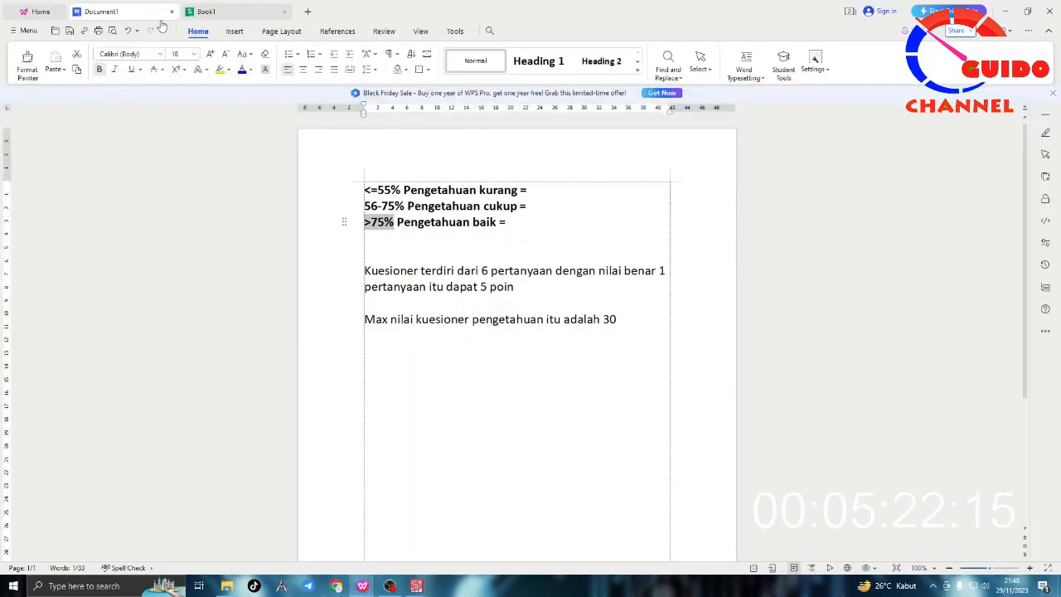
{"action": "left_click", "coordinate": [224, 11]}
{"action": "type", "text": "55"}
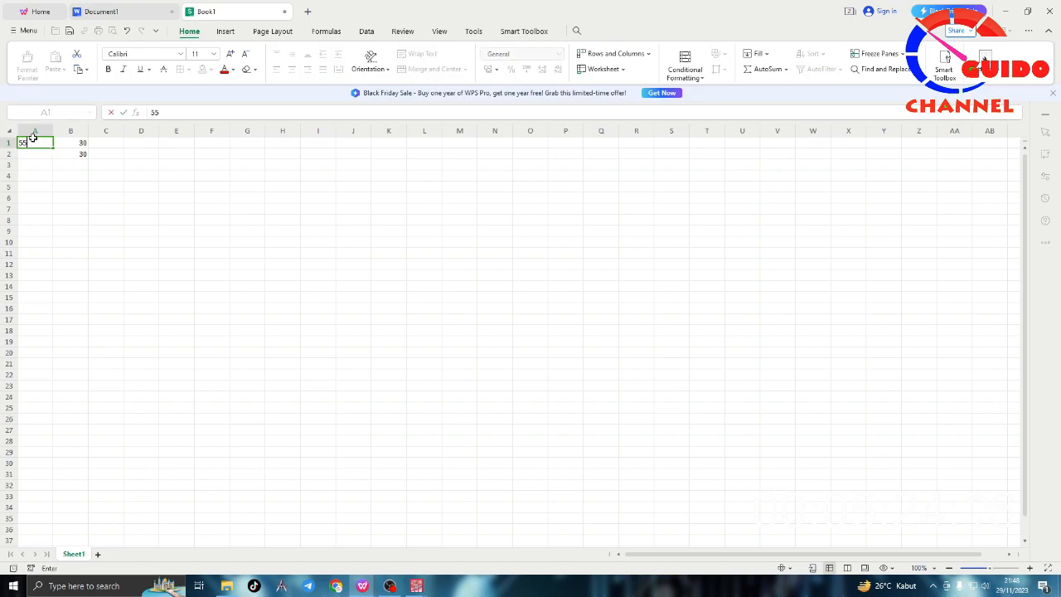
{"action": "key", "text": "Return"}
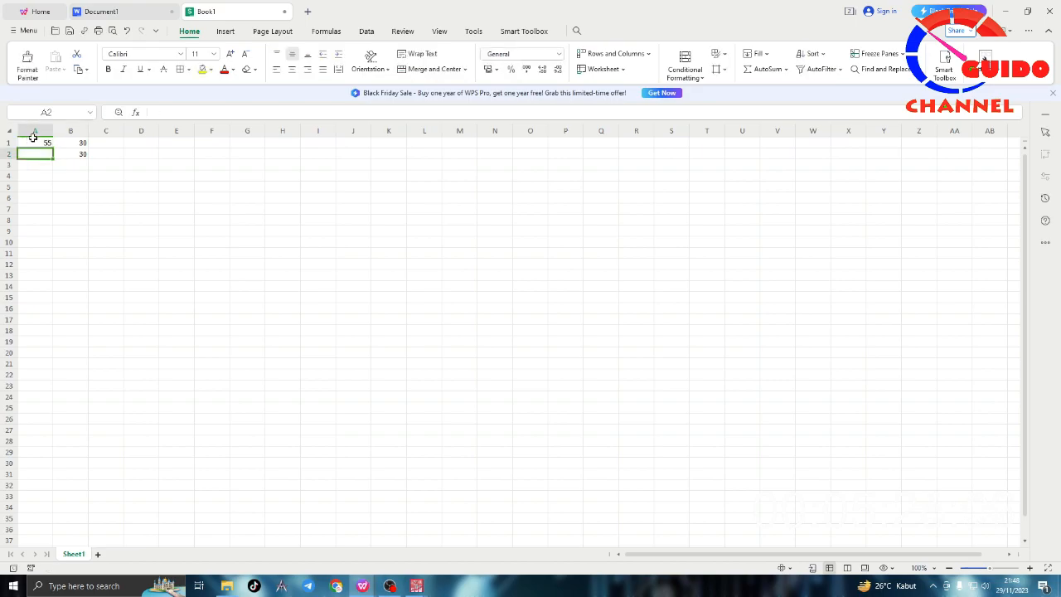
{"action": "type", "text": "75"}
{"action": "left_click", "coordinate": [108, 145]}
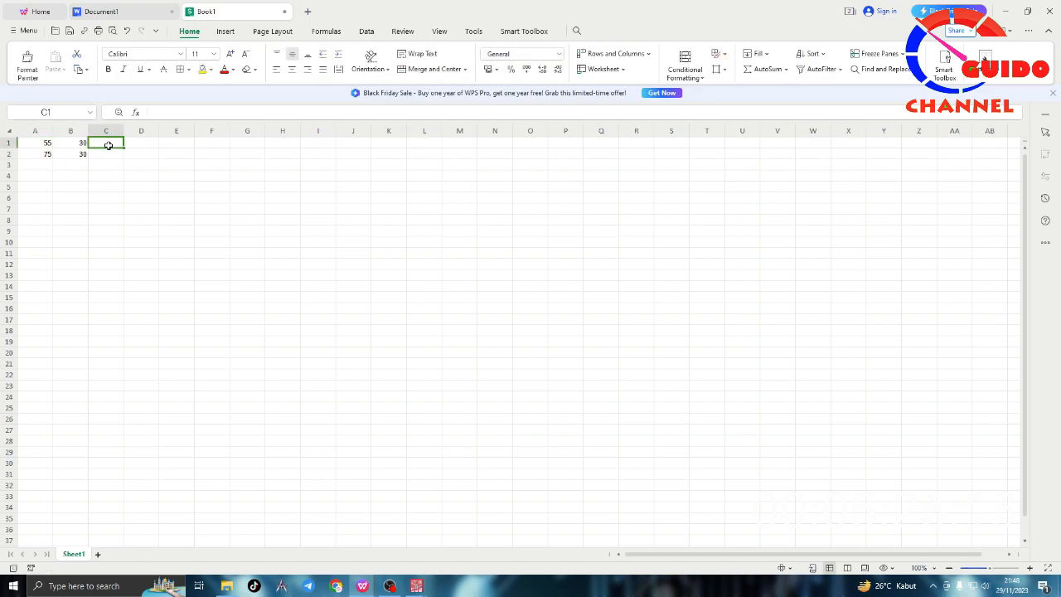
Step: Enter the formula =(A1*B1)/100 in cell C1 to convert the percentage into a score limit
{"action": "left_click_drag", "start_coordinate": [42, 145], "coordinate": [82, 155]}
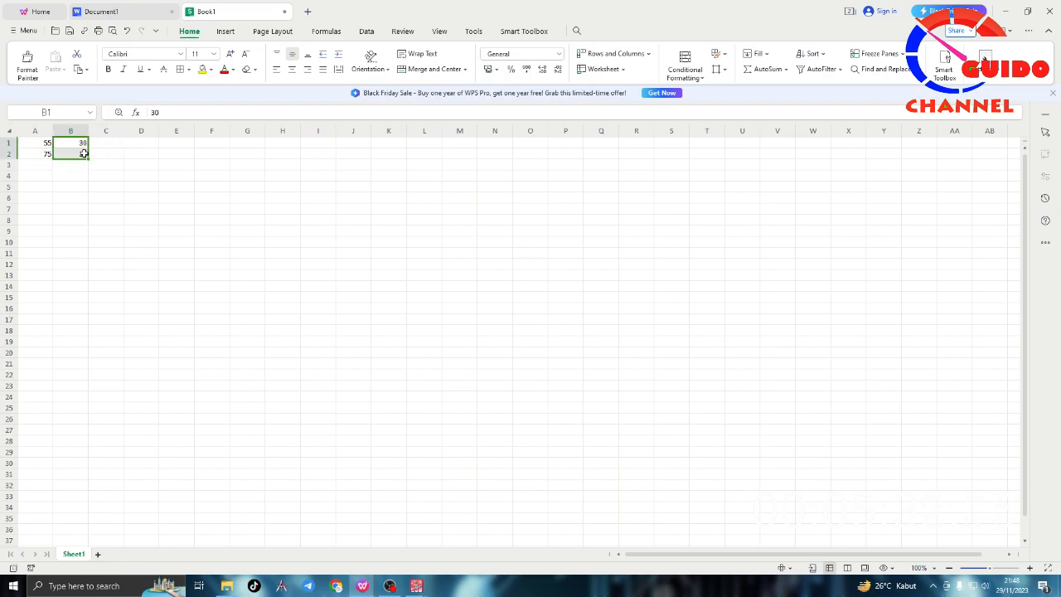
{"action": "left_click", "coordinate": [111, 146]}
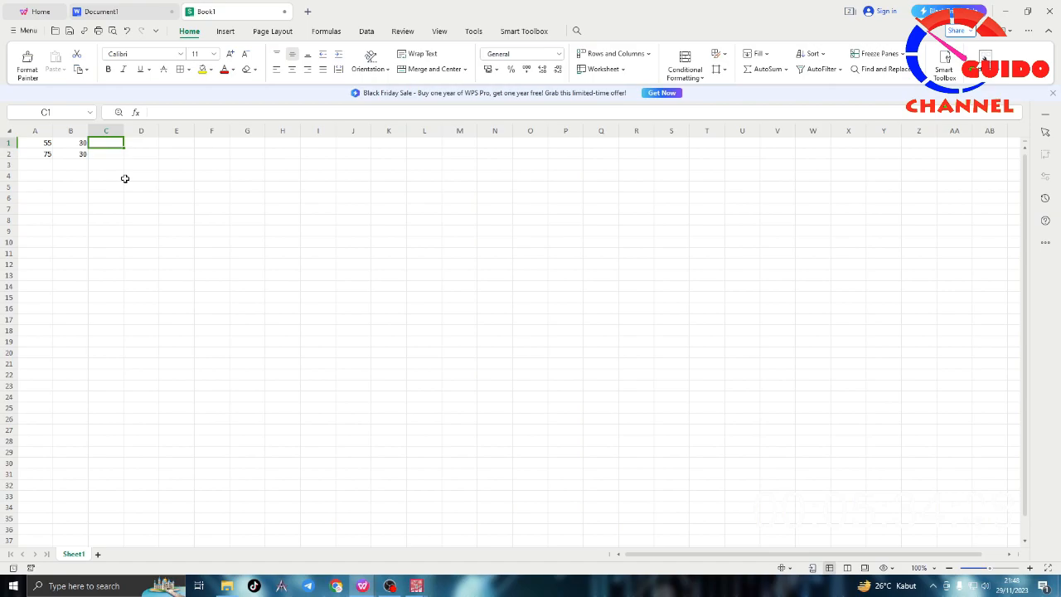
{"action": "type", "text": "=("}
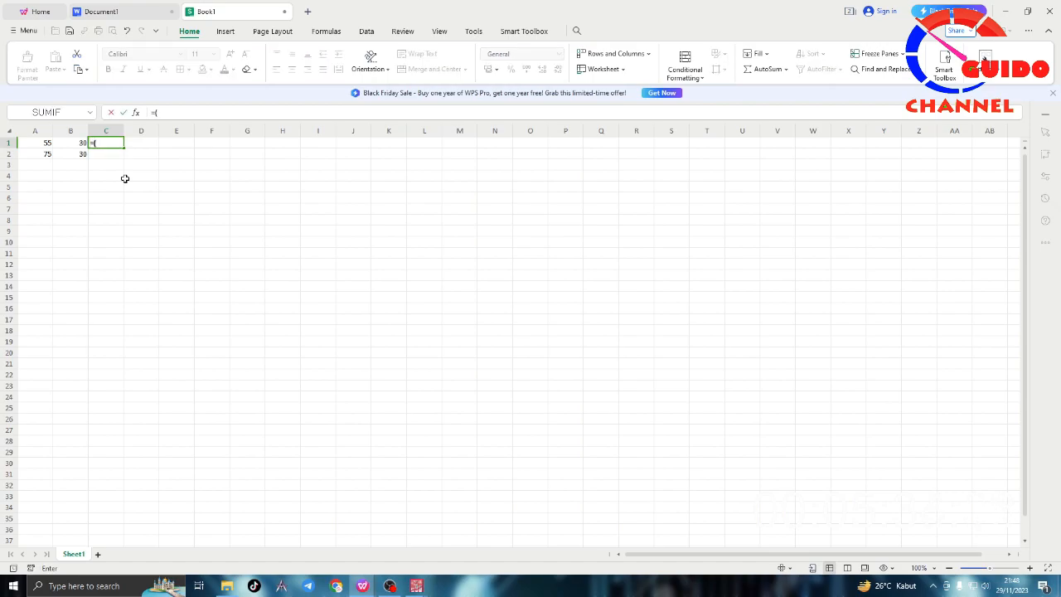
{"action": "left_click", "coordinate": [43, 147]}
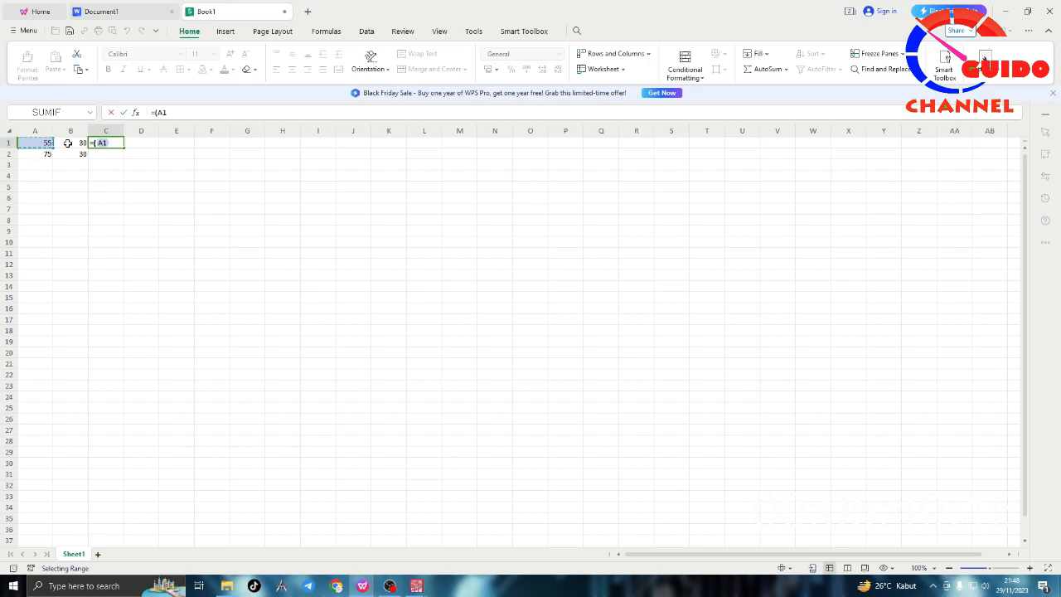
{"action": "type", "text": "*"}
{"action": "left_click", "coordinate": [71, 144]}
{"action": "type", "text": ")"}
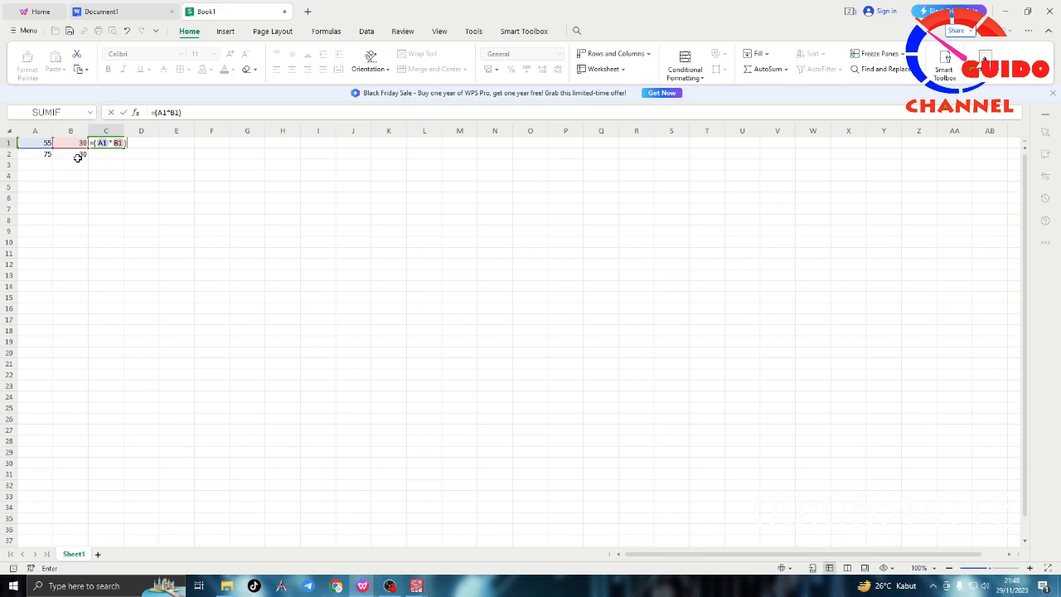
{"action": "type", "text": "/100"}
{"action": "key", "text": "Return"}
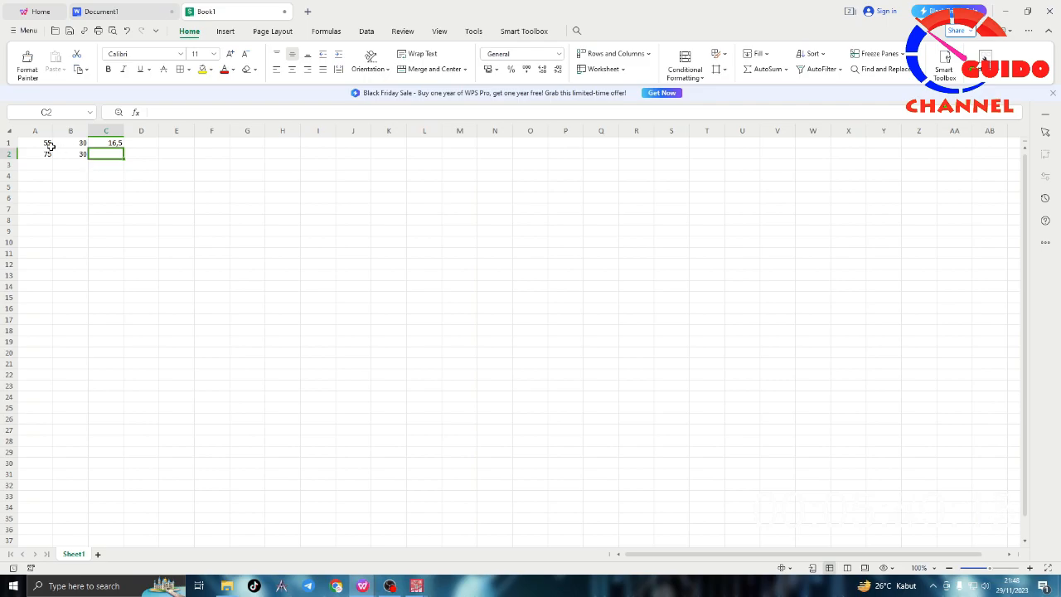
Step: Fill the score formula from C1 down to C2 for the 75 percent row
{"action": "left_click", "coordinate": [49, 145]}
{"action": "left_click", "coordinate": [108, 144]}
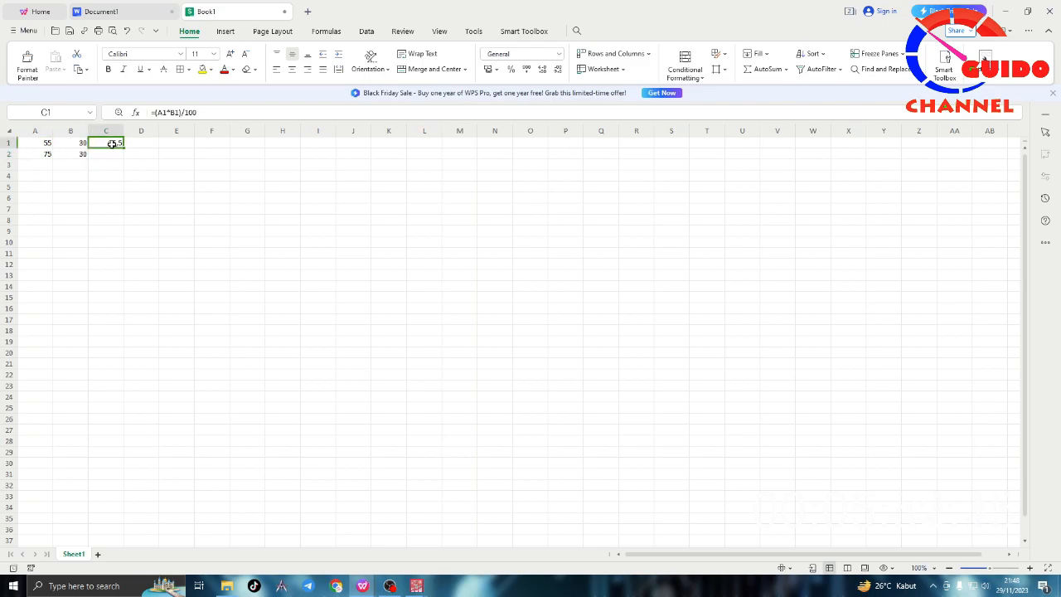
{"action": "left_click", "coordinate": [48, 155]}
{"action": "left_click", "coordinate": [96, 155]}
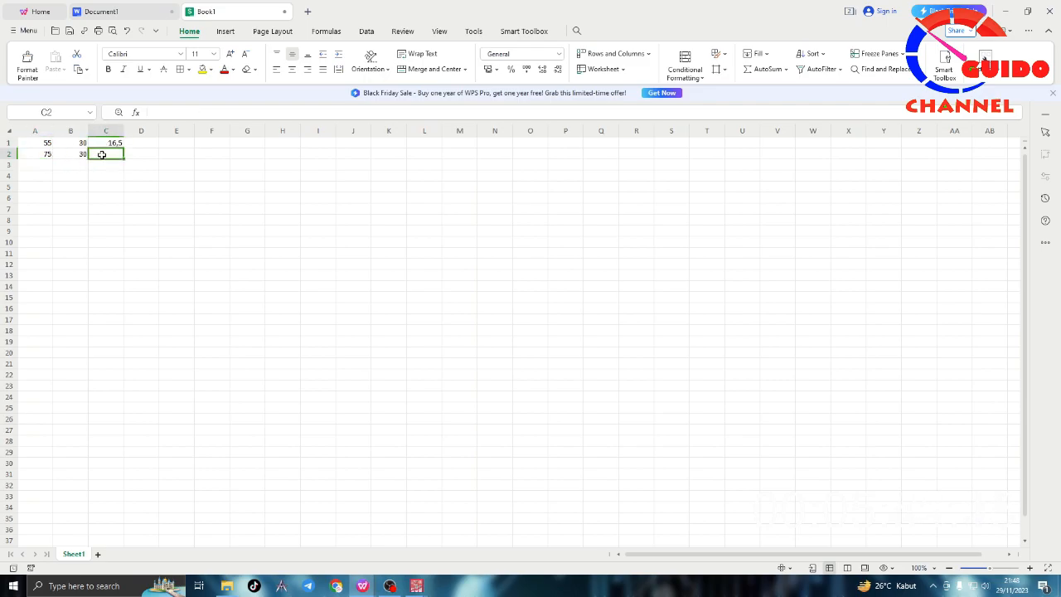
{"action": "left_click", "coordinate": [118, 133]}
{"action": "left_click", "coordinate": [121, 144]}
{"action": "left_click_drag", "start_coordinate": [122, 146], "coordinate": [122, 160]}
{"action": "left_click", "coordinate": [109, 163]}
{"action": "left_click", "coordinate": [109, 155]}
{"action": "left_click", "coordinate": [109, 144]}
{"action": "left_click", "coordinate": [109, 155]}
{"action": "left_click", "coordinate": [110, 144]}
{"action": "left_click", "coordinate": [110, 155]}
{"action": "left_click", "coordinate": [110, 144]}
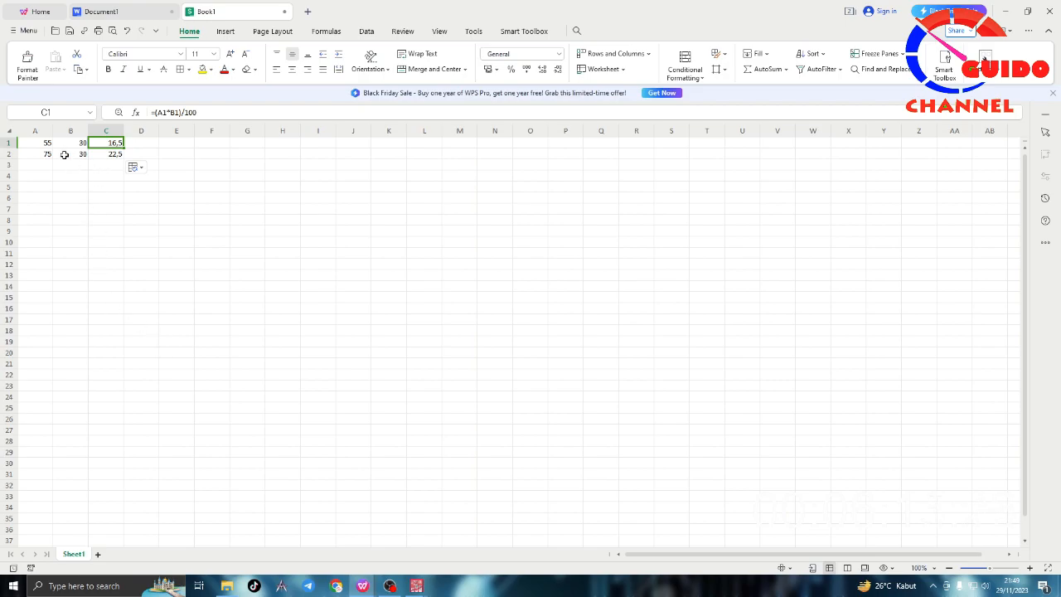
Step: Return to the notes document and write 16,5 after the equals sign on the "Pengetahuan kurang" line
{"action": "left_click", "coordinate": [162, 17]}
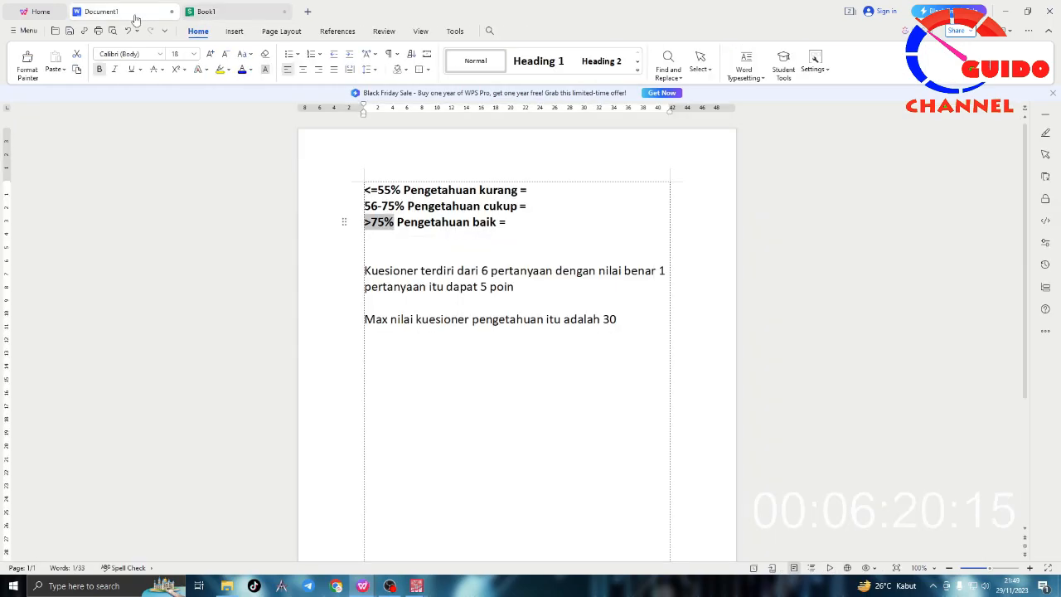
{"action": "left_click", "coordinate": [540, 193]}
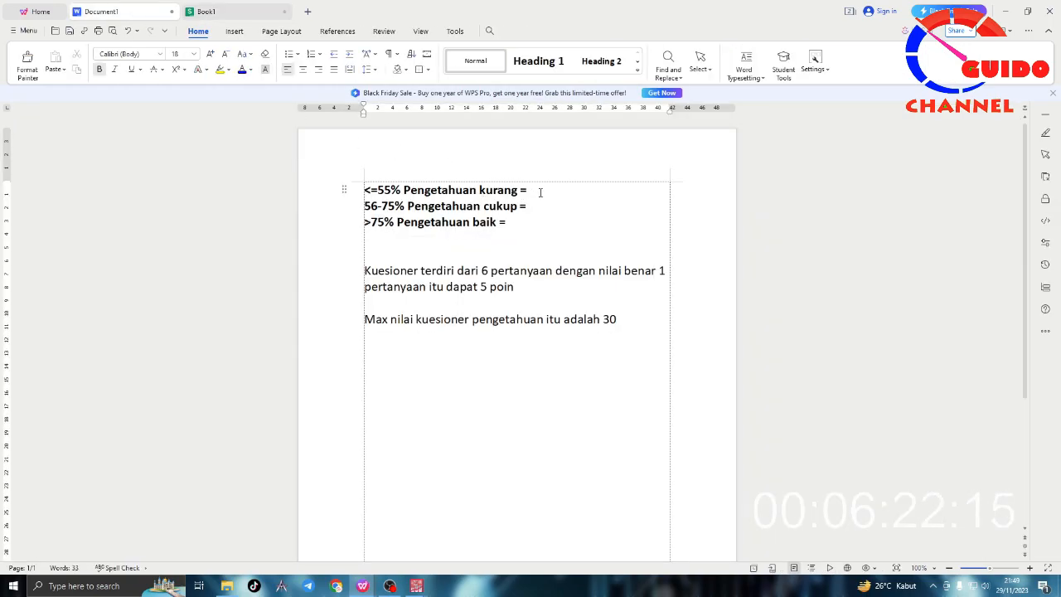
{"action": "left_click", "coordinate": [217, 13]}
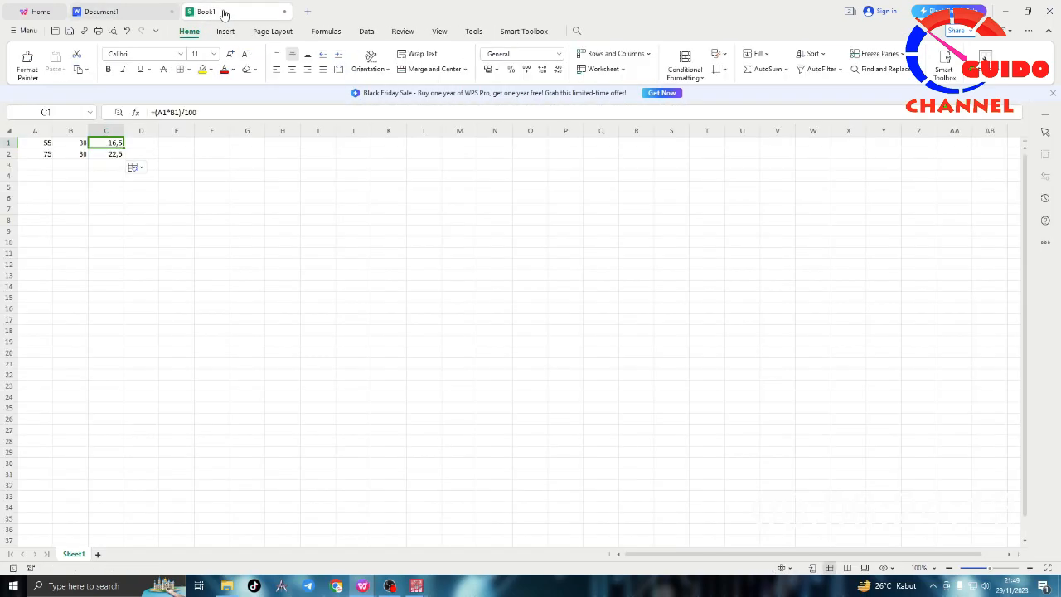
{"action": "left_click", "coordinate": [147, 17]}
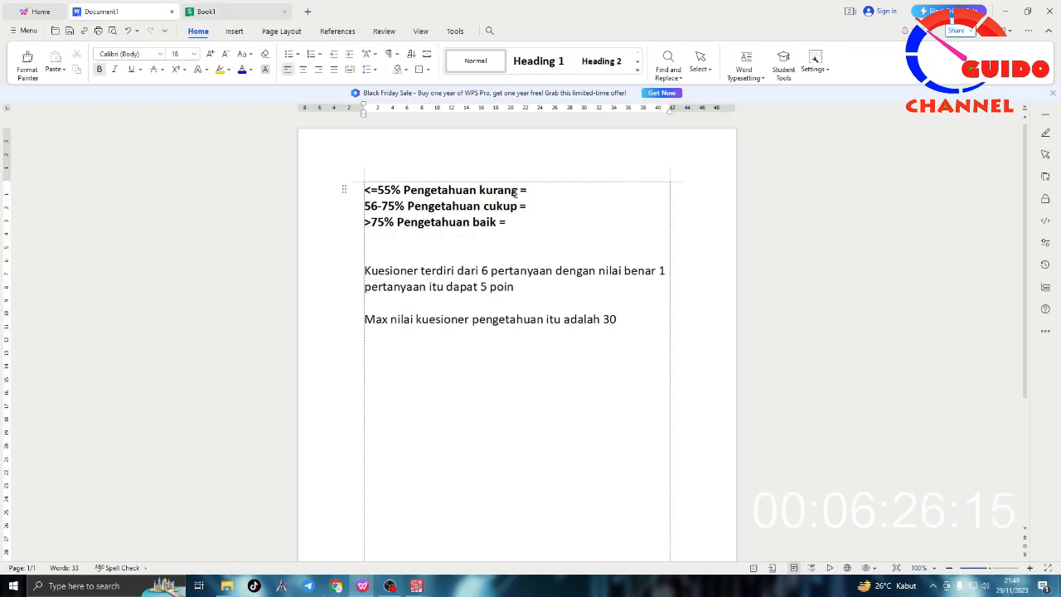
{"action": "type", "text": "16,5"}
Step: Add a third spreadsheet row for the lower limit of the cukup category, with 56 in A3 and 30 in B3
{"action": "left_click", "coordinate": [535, 203]}
{"action": "left_click_drag", "start_coordinate": [378, 207], "coordinate": [365, 207]}
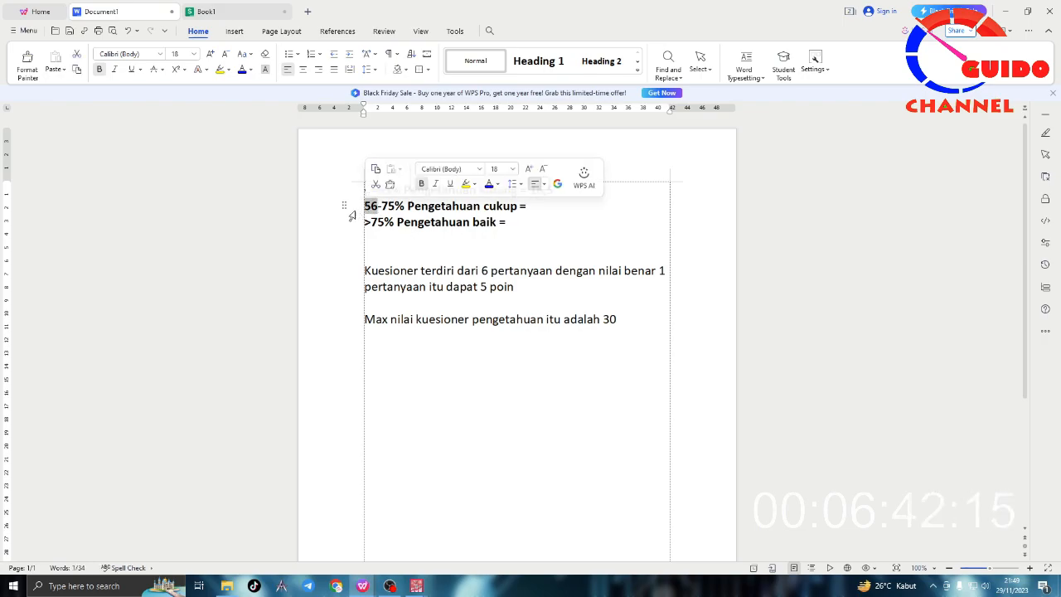
{"action": "left_click", "coordinate": [203, 12]}
{"action": "left_click", "coordinate": [35, 167]}
{"action": "type", "text": "56"}
{"action": "key", "text": "Tab"}
{"action": "type", "text": "30"}
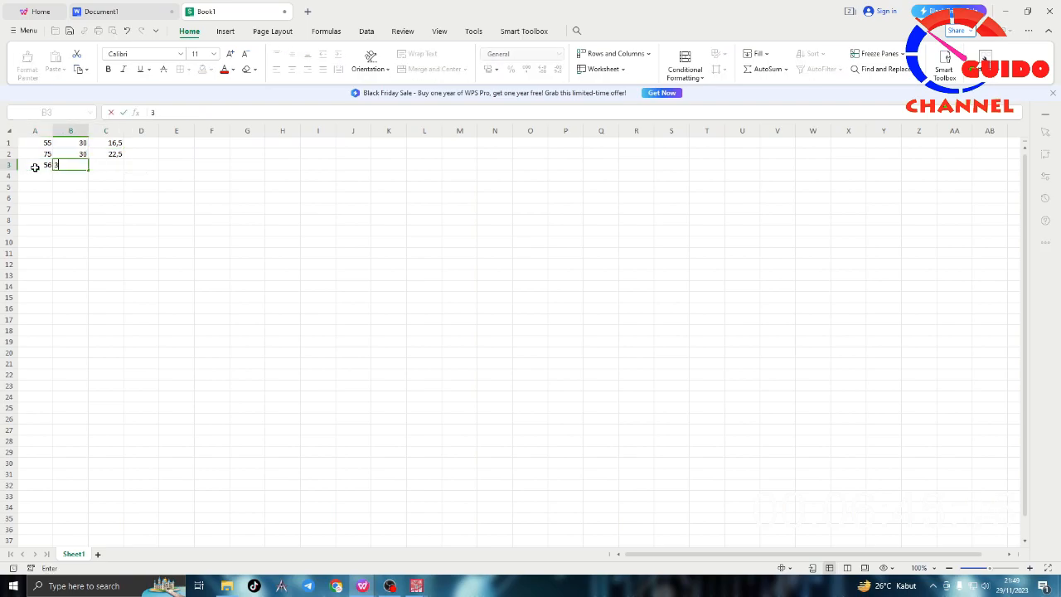
{"action": "key", "text": "Tab"}
Step: Fill the score formula from C2 down to C3 for the 56 percent row
{"action": "left_click_drag", "start_coordinate": [124, 158], "coordinate": [125, 168]}
{"action": "left_click", "coordinate": [152, 167]}
{"action": "left_click", "coordinate": [121, 165]}
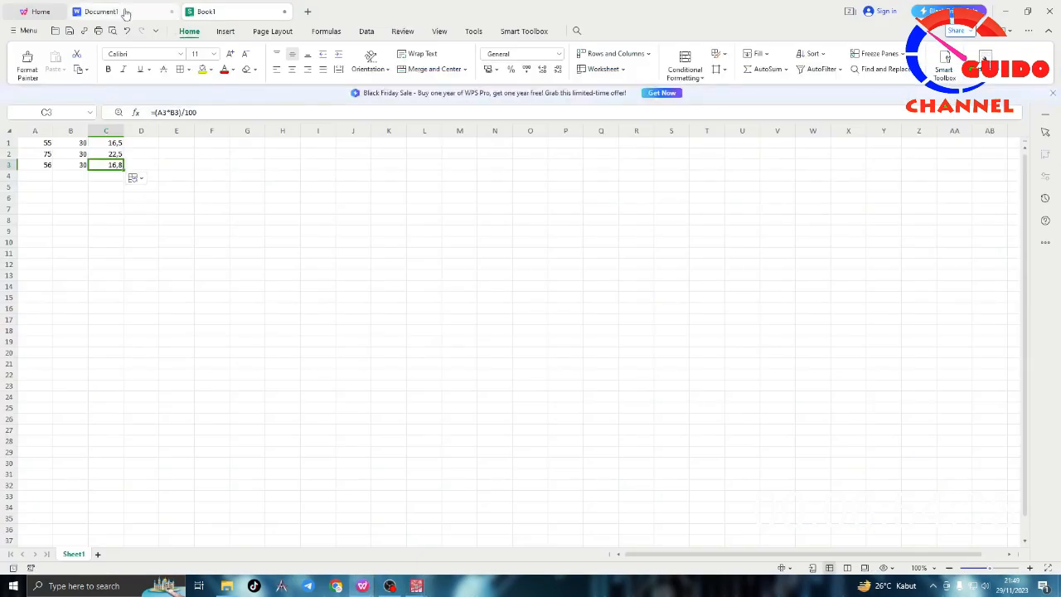
Step: Return to the notes document and write 16.8 - 22.5 after the equals sign on the "Pengetahuan cukup" line
{"action": "left_click", "coordinate": [133, 11]}
{"action": "left_click", "coordinate": [538, 206]}
{"action": "type", "text": "16.8"}
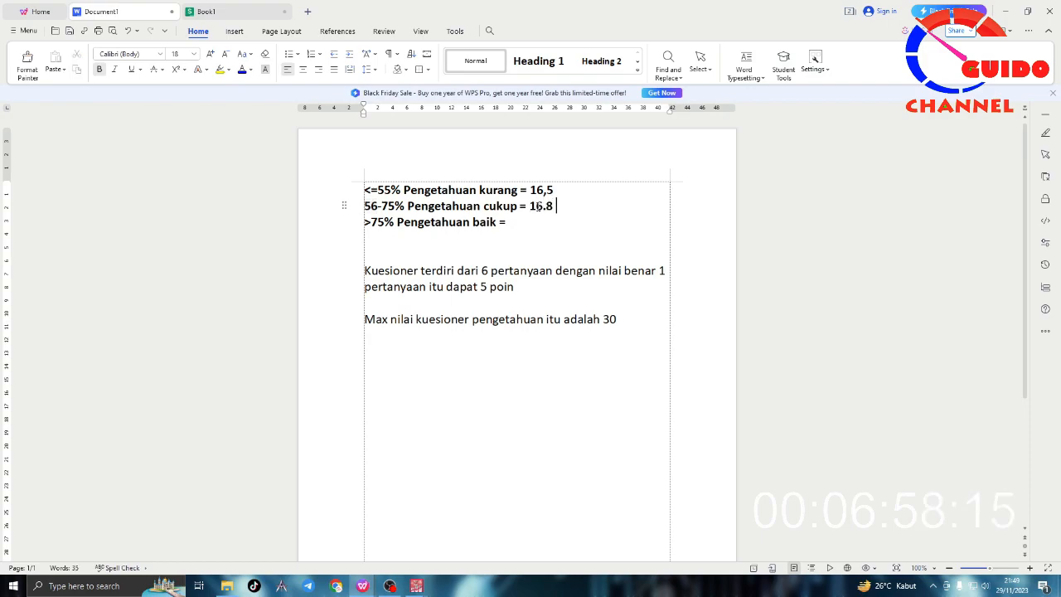
{"action": "type", "text": " -"}
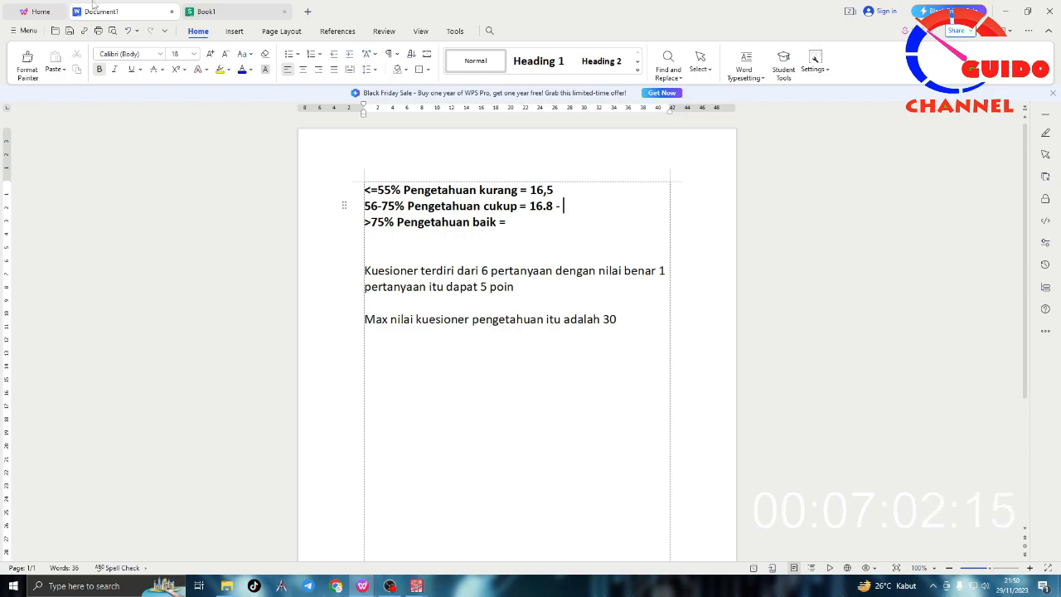
{"action": "left_click", "coordinate": [184, 16]}
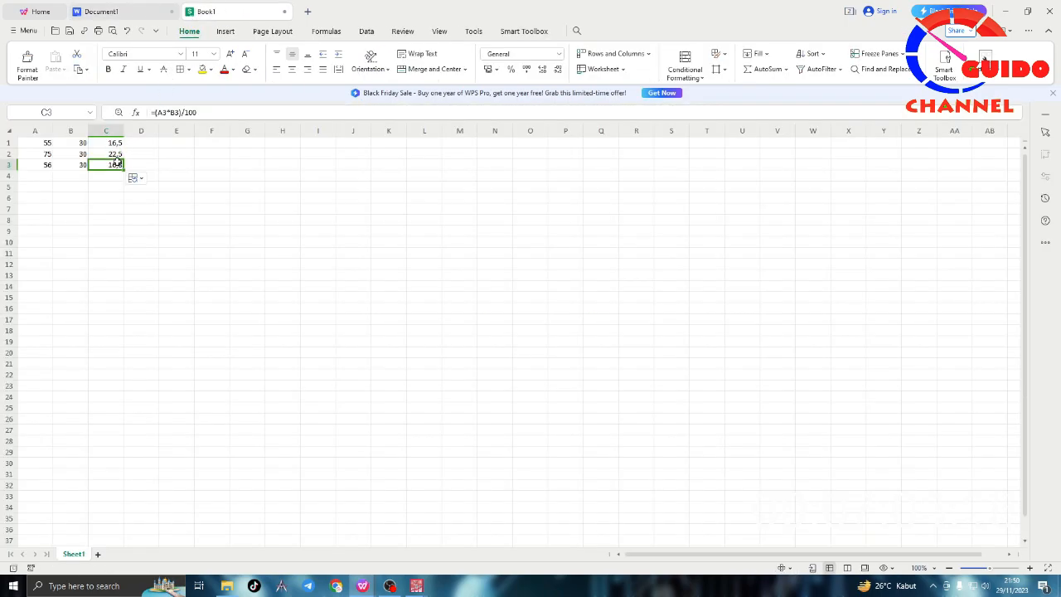
{"action": "left_click", "coordinate": [130, 13]}
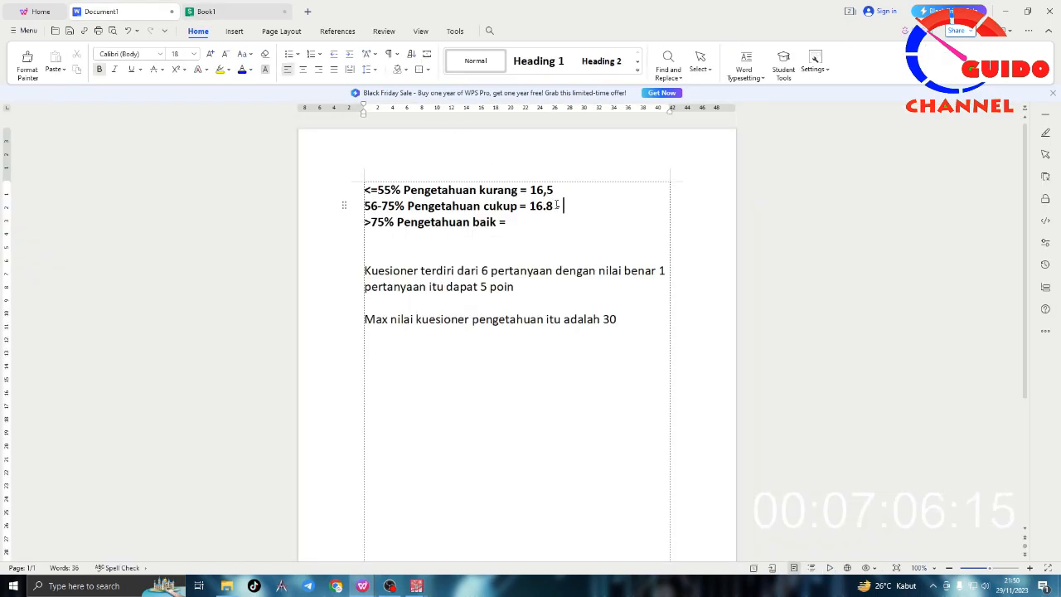
{"action": "type", "text": "22.5"}
Step: Rewrite the "Pengetahuan kurang" score with a decimal point as 16.5 and write 22.6 on the "Pengetahuan baik" line
{"action": "left_click", "coordinate": [544, 192]}
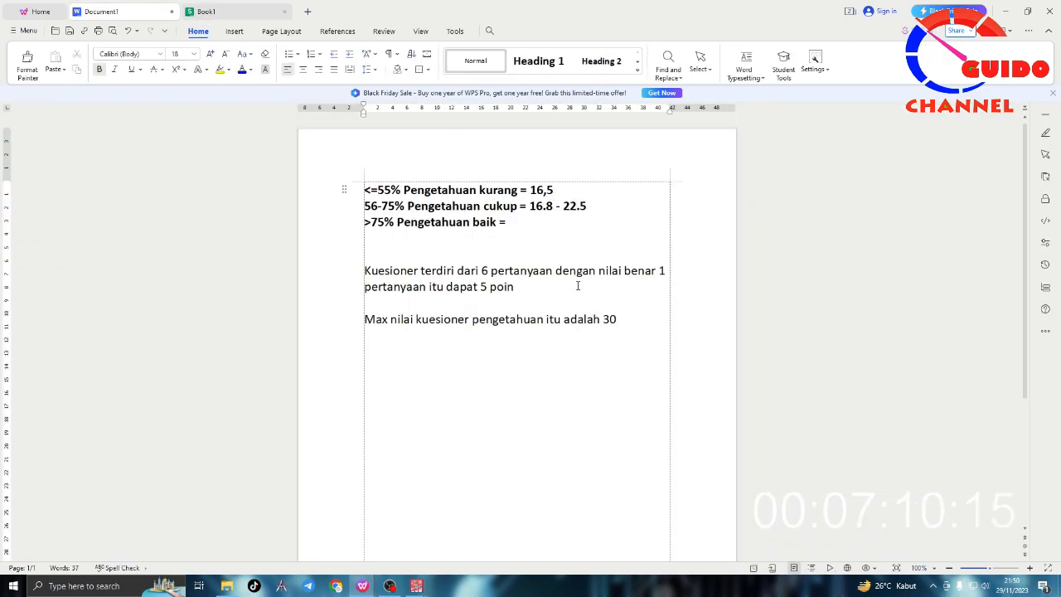
{"action": "left_click", "coordinate": [543, 227]}
{"action": "left_click_drag", "start_coordinate": [372, 222], "coordinate": [395, 223]}
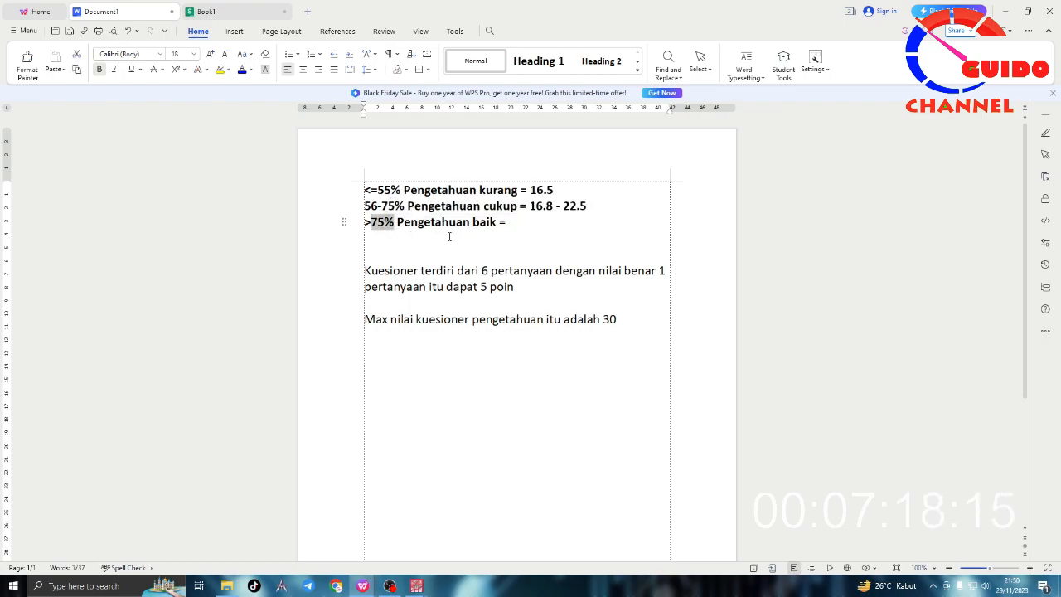
{"action": "left_click", "coordinate": [534, 190]}
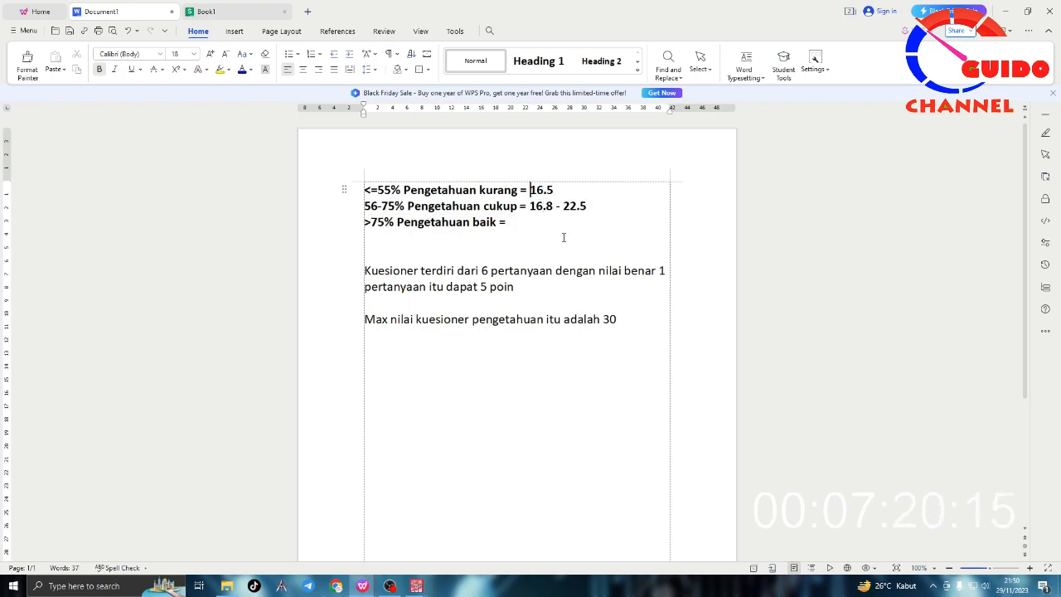
{"action": "left_click", "coordinate": [537, 226]}
{"action": "type", "text": "22.5"}
{"action": "key", "text": "BackSpace"}
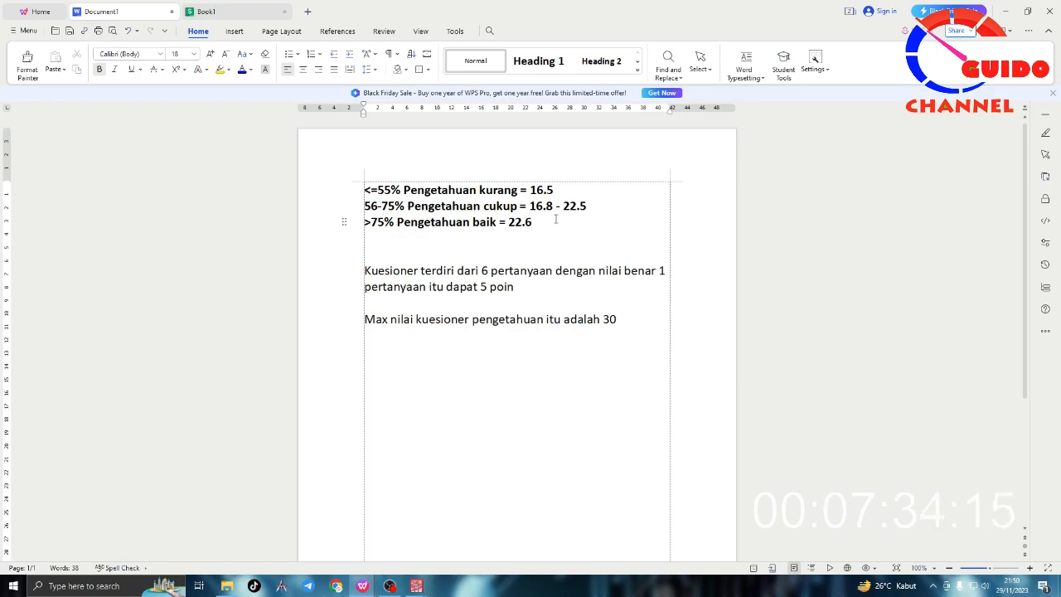
Step: Switch to the SPSS data set and copy the whole Total column into the empty variable column beside it
{"action": "left_click", "coordinate": [542, 287]}
{"action": "mouse_move", "coordinate": [429, 589]}
{"action": "left_click", "coordinate": [435, 547]}
{"action": "left_click", "coordinate": [557, 277]}
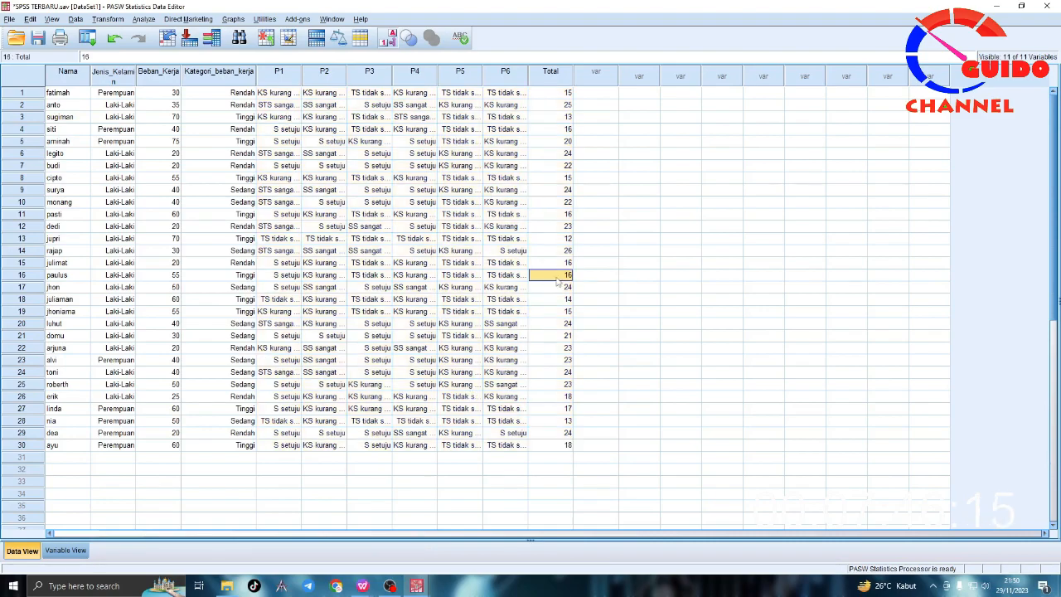
{"action": "left_click_drag", "start_coordinate": [548, 96], "coordinate": [566, 447]}
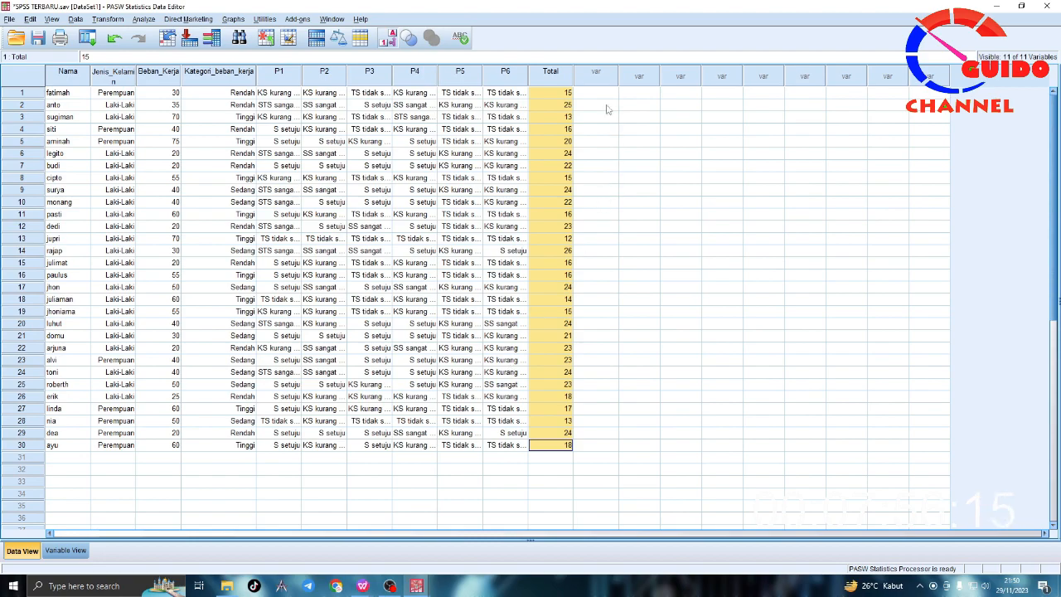
{"action": "right_click", "coordinate": [561, 79]}
{"action": "left_click", "coordinate": [586, 101]}
{"action": "right_click", "coordinate": [597, 77]}
{"action": "left_click", "coordinate": [623, 113]}
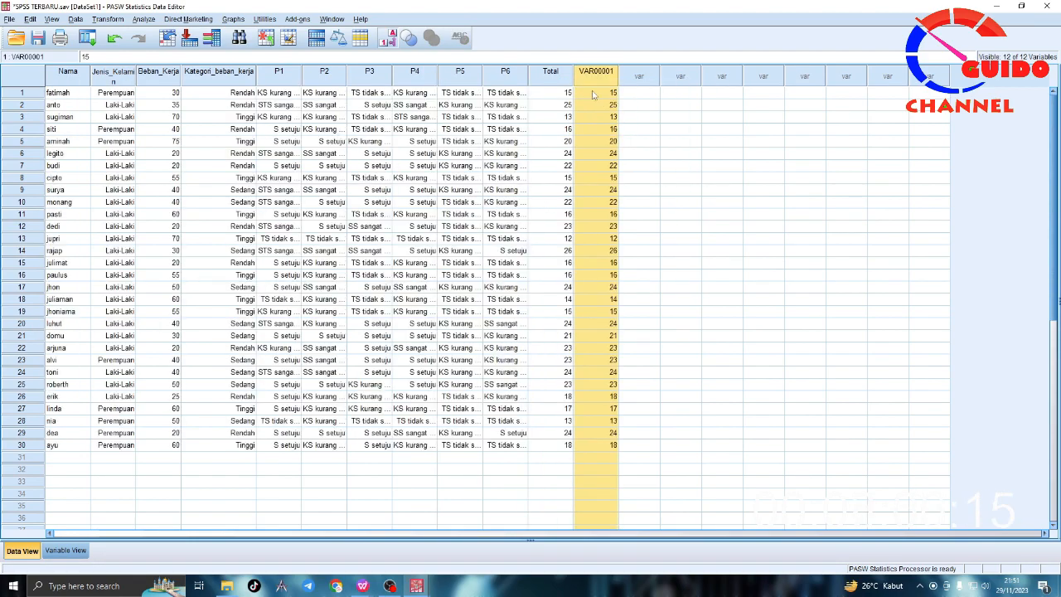
Step: Rename the pasted variable as kategori and return to the data values
{"action": "double_click", "coordinate": [595, 81]}
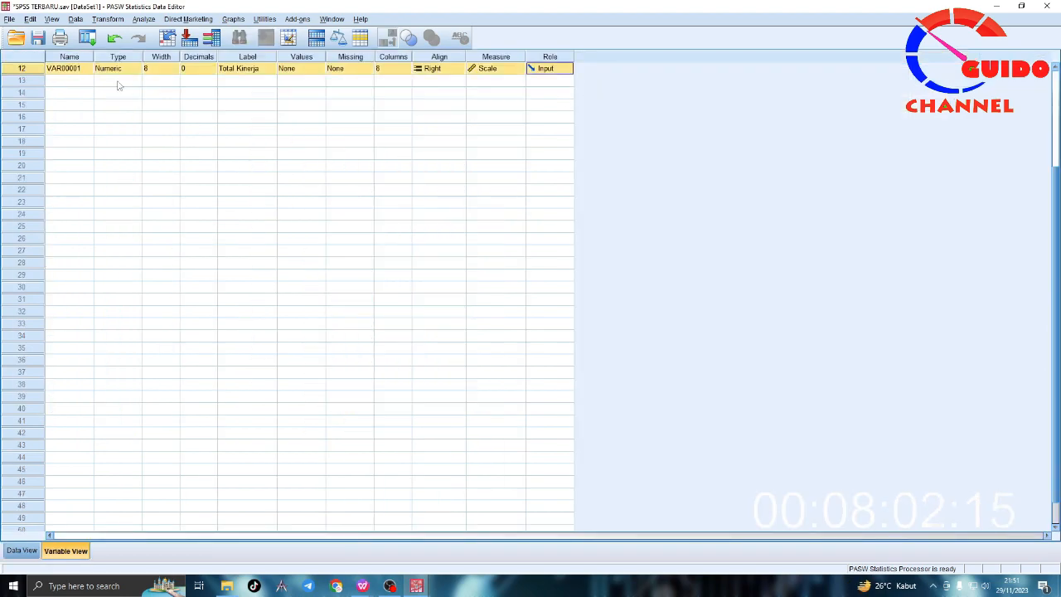
{"action": "type", "text": "ka"}
{"action": "key", "text": "Tab"}
{"action": "key", "text": "Tab"}
{"action": "key", "text": "Tab"}
{"action": "key", "text": "Tab"}
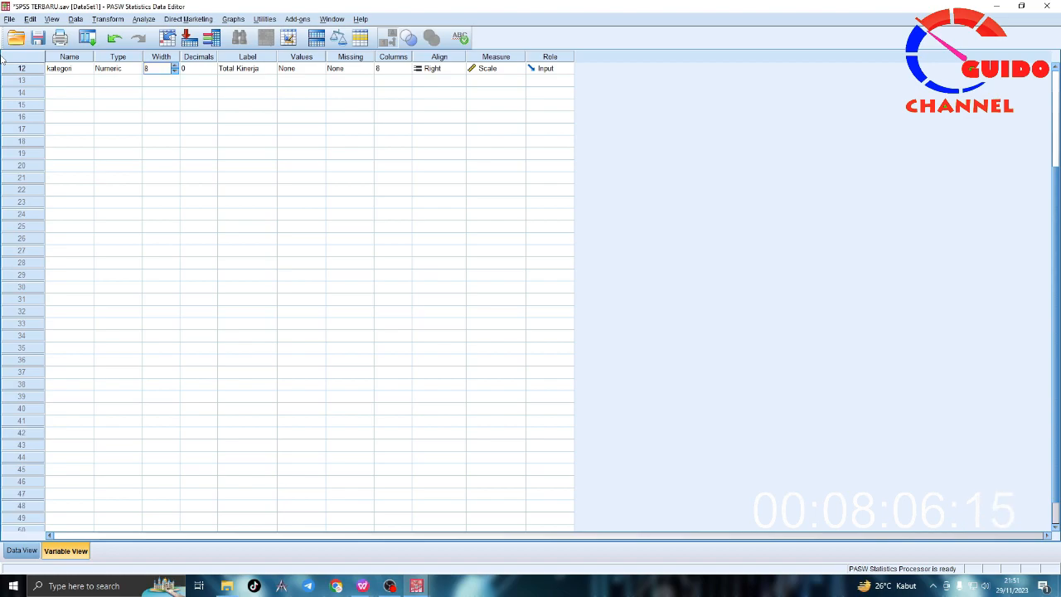
{"action": "key", "text": "Tab"}
{"action": "key", "text": "Tab"}
{"action": "key", "text": "Tab"}
{"action": "key", "text": "Tab"}
{"action": "key", "text": "Tab"}
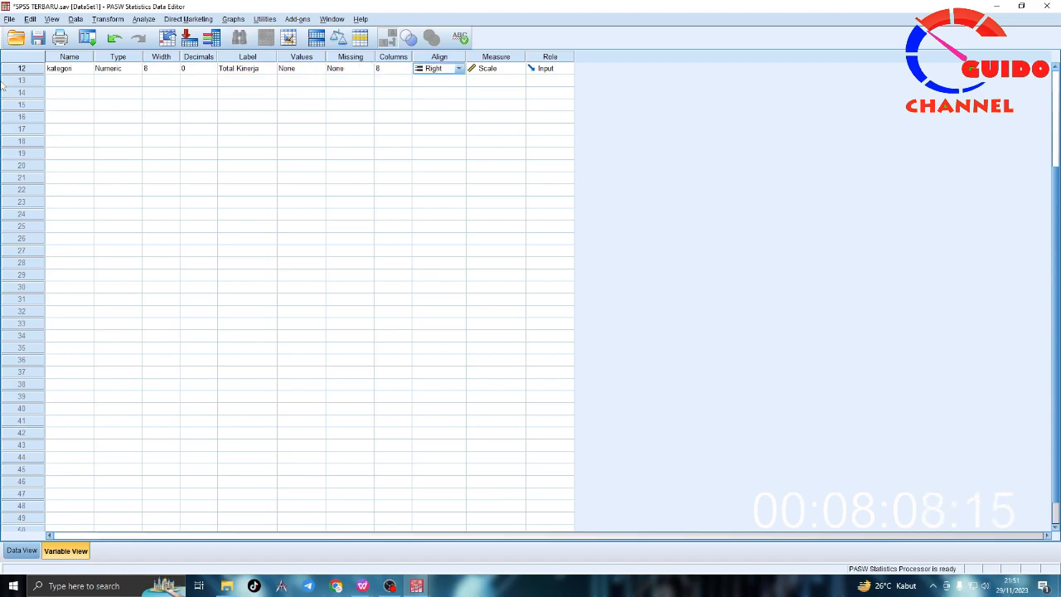
{"action": "left_click", "coordinate": [21, 550]}
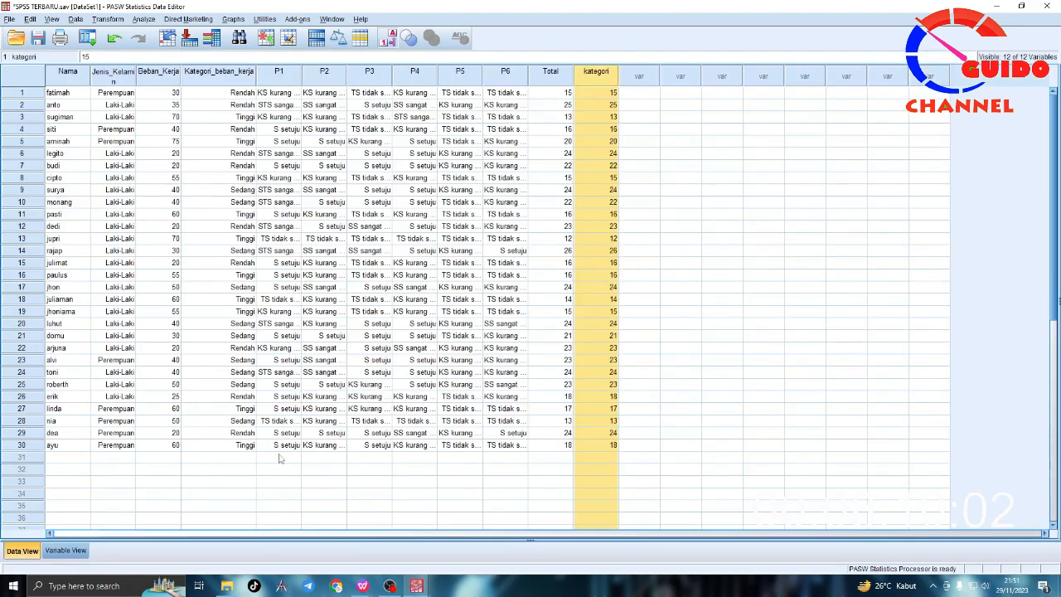
{"action": "left_click", "coordinate": [615, 94]}
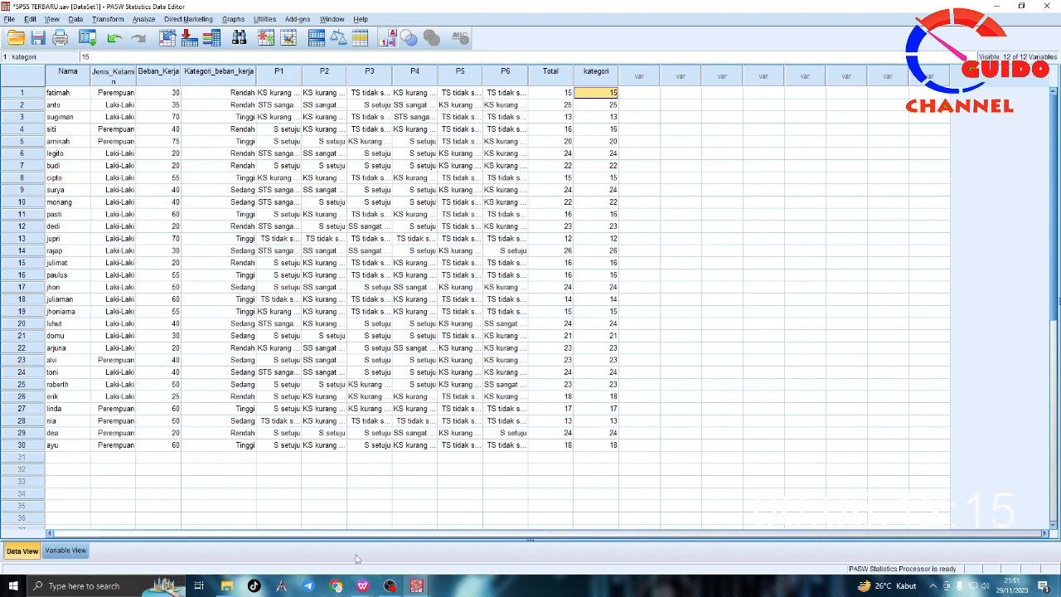
Step: Switch to the notes document and round the "Pengetahuan kurang" limit to the whole number 16
{"action": "mouse_move", "coordinate": [416, 586]}
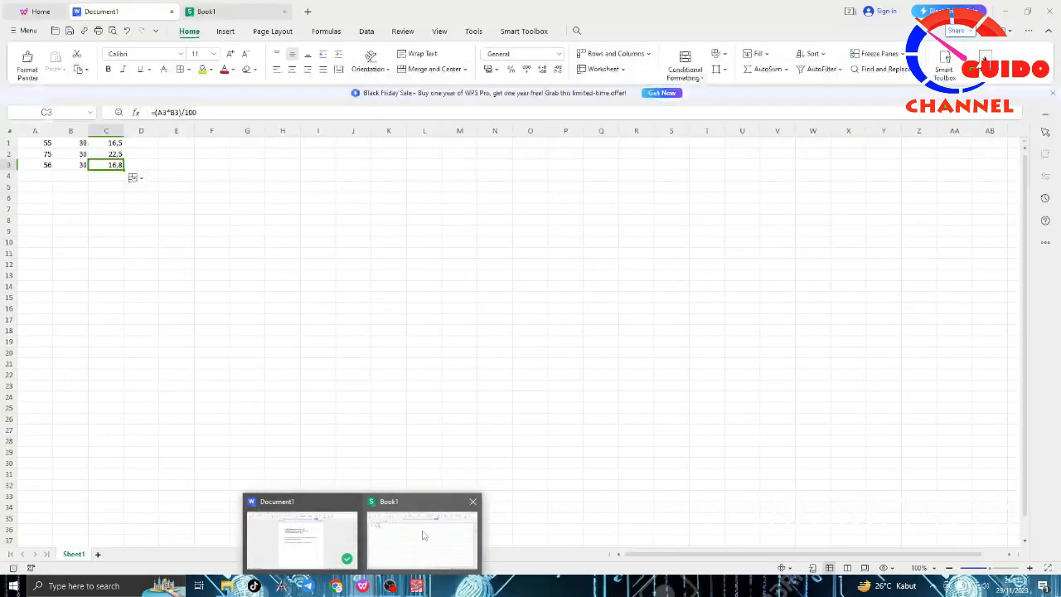
{"action": "left_click", "coordinate": [422, 539]}
{"action": "left_click", "coordinate": [120, 12]}
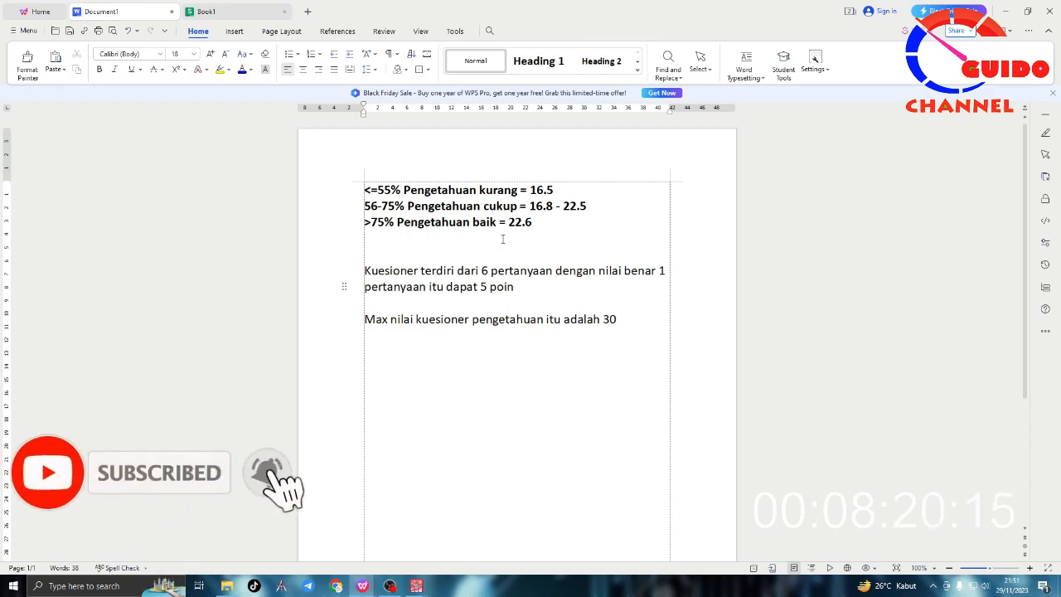
{"action": "left_click", "coordinate": [558, 197]}
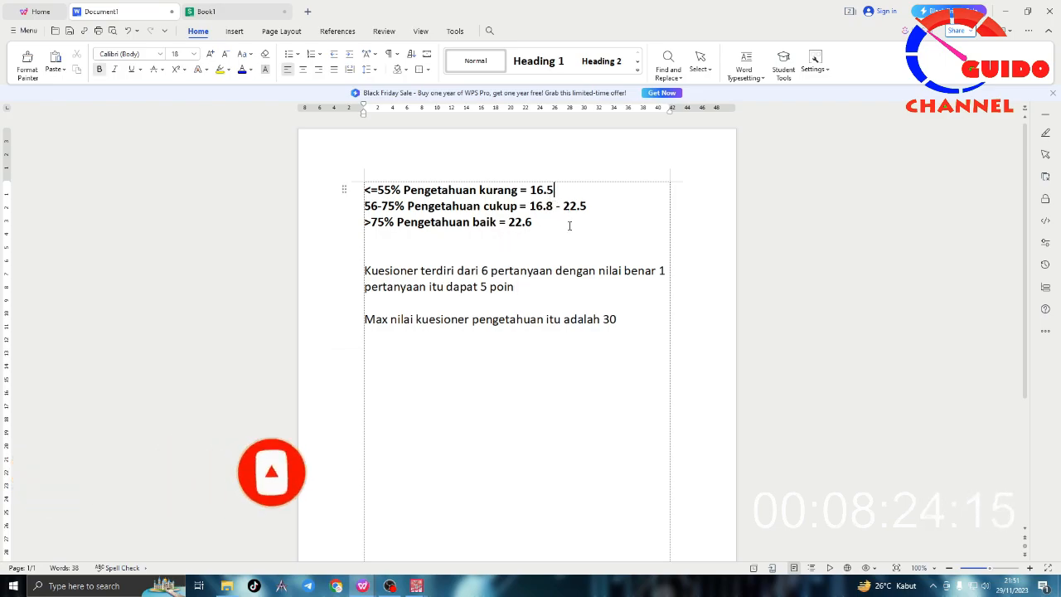
{"action": "key", "text": "BackSpace"}
{"action": "key", "text": "Down"}
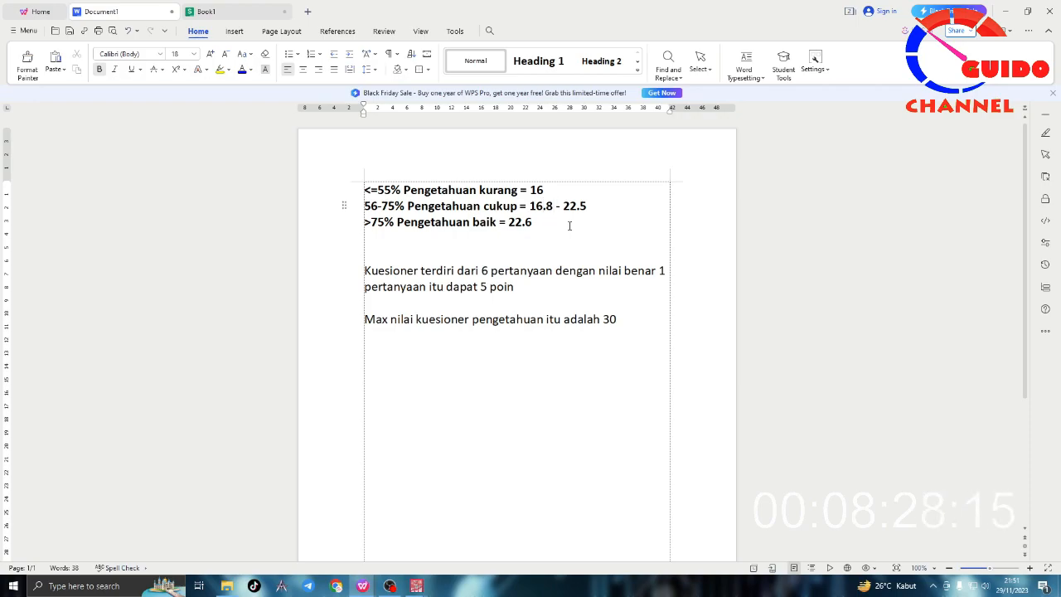
Step: Change the "Pengetahuan cukup" score range to whole numbers, 17 - 22
{"action": "key", "text": "BackSpace"}
{"action": "key", "text": "BackSpace"}
{"action": "key", "text": "BackSpace"}
{"action": "key", "text": "BackSpace"}
{"action": "type", "text": "17"}
{"action": "key", "text": "Right"}
{"action": "key", "text": "Right"}
{"action": "key", "text": "Right"}
{"action": "key", "text": "Right"}
{"action": "key", "text": "Right"}
{"action": "key", "text": "Right"}
{"action": "key", "text": "Right"}
{"action": "key", "text": "BackSpace"}
{"action": "key", "text": "BackSpace"}
Step: Set the "Pengetahuan baik" score limit to 23 and select the three category lines
{"action": "left_click", "coordinate": [569, 226]}
{"action": "key", "text": "BackSpace"}
{"action": "key", "text": "BackSpace"}
{"action": "type", "text": "3"}
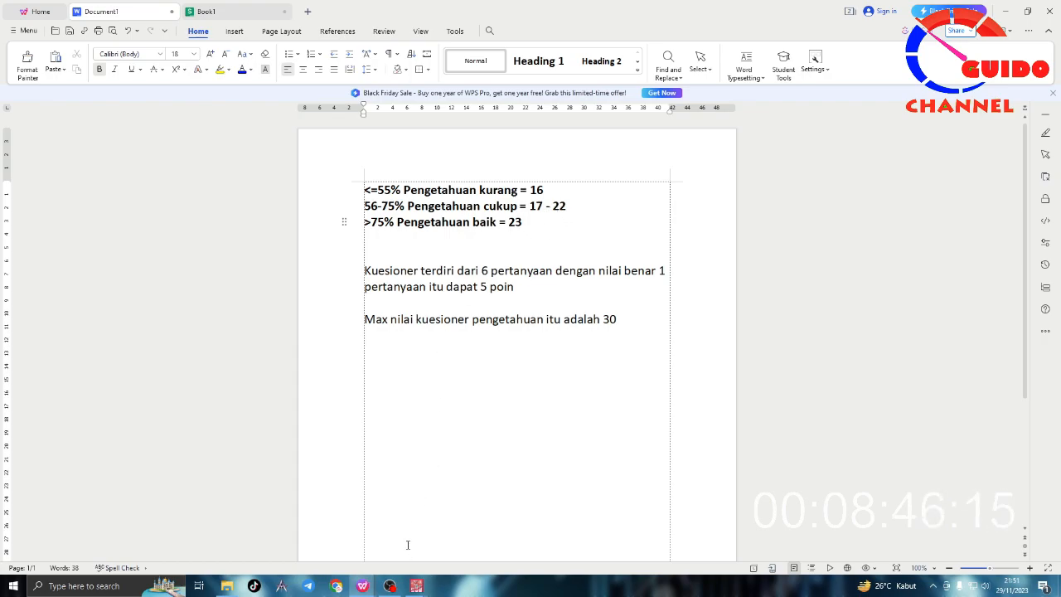
{"action": "left_click_drag", "start_coordinate": [540, 217], "coordinate": [363, 189]}
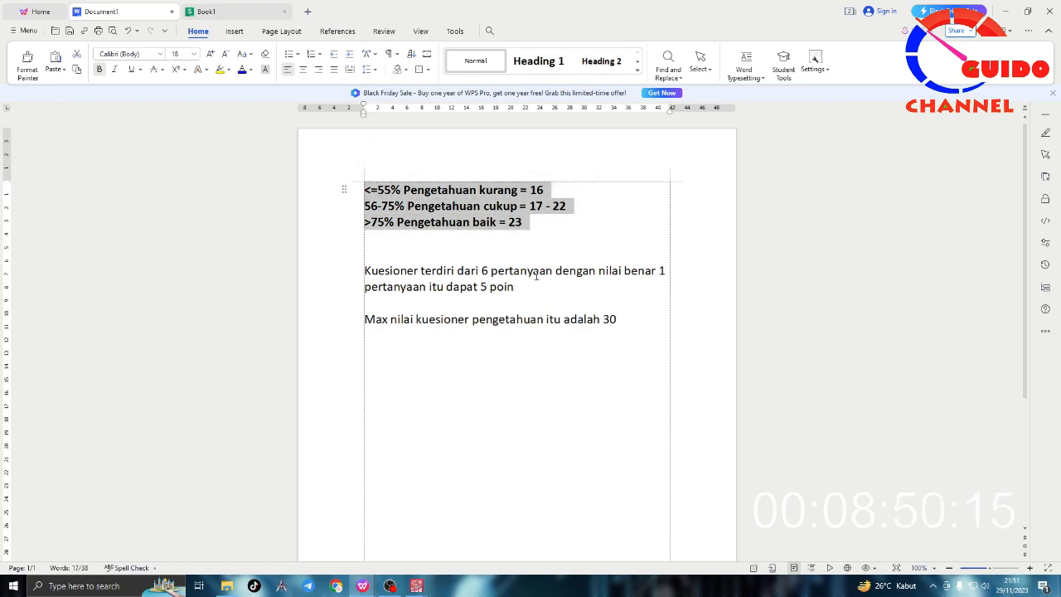
Step: In SPSS, start Recode into Same Variables for the kategori variable and open its old and new values settings
{"action": "mouse_move", "coordinate": [417, 585]}
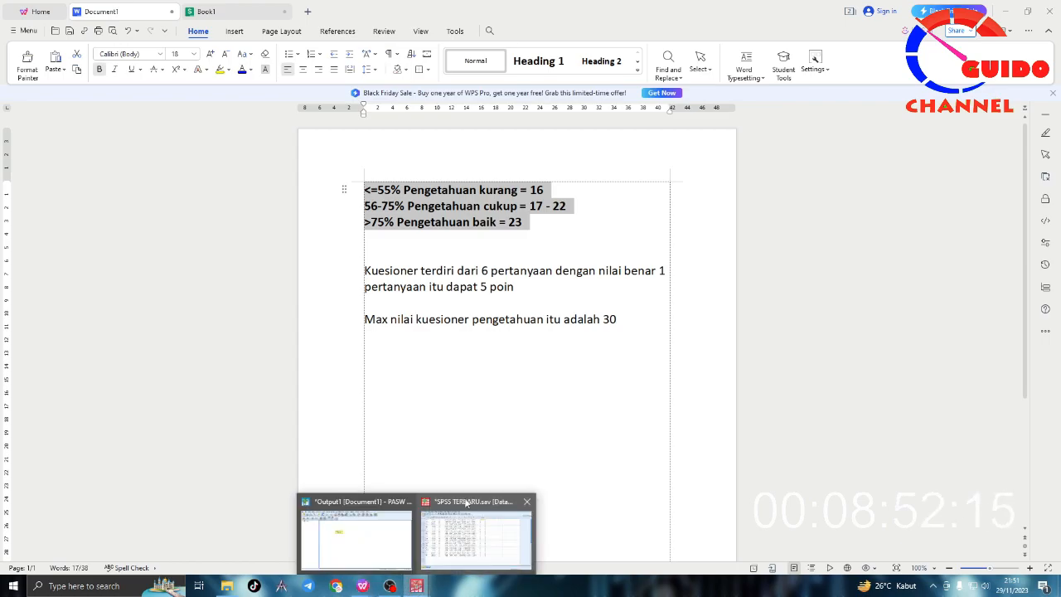
{"action": "left_click", "coordinate": [473, 518]}
{"action": "left_click_drag", "start_coordinate": [605, 96], "coordinate": [601, 448]}
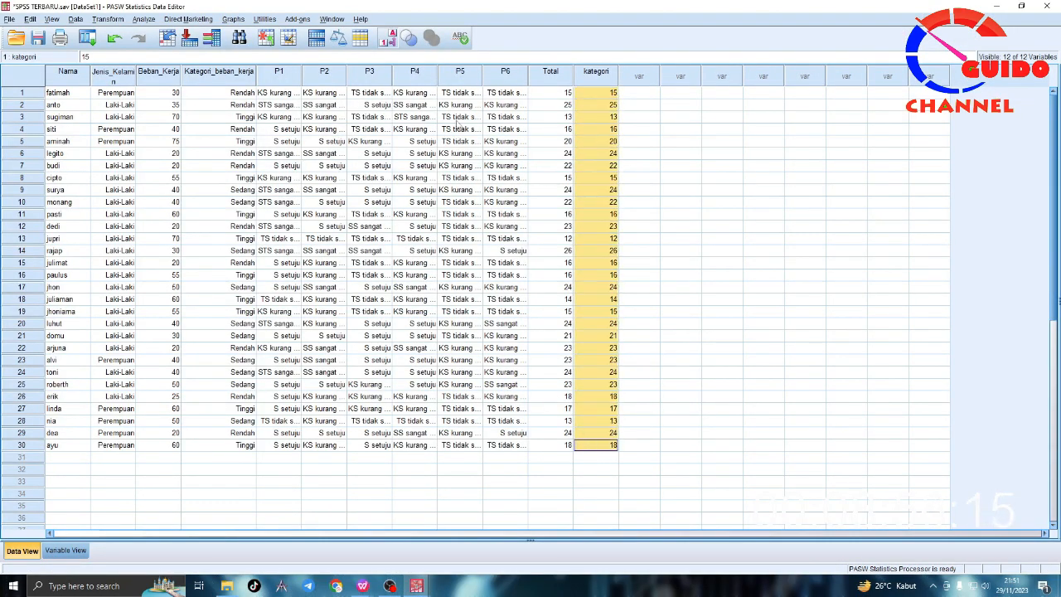
{"action": "left_click", "coordinate": [115, 20]}
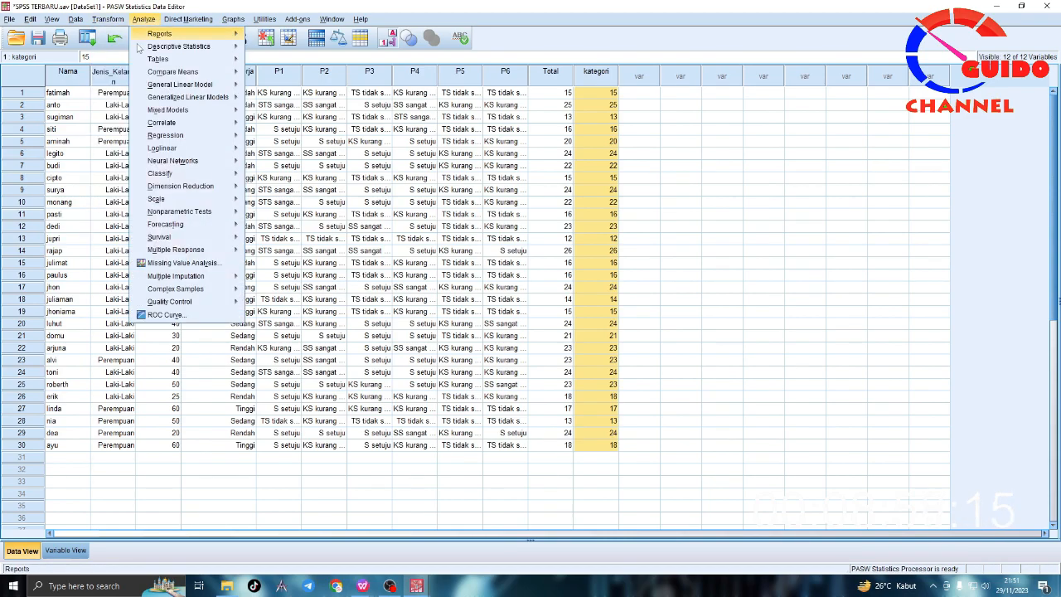
{"action": "left_click", "coordinate": [118, 77]}
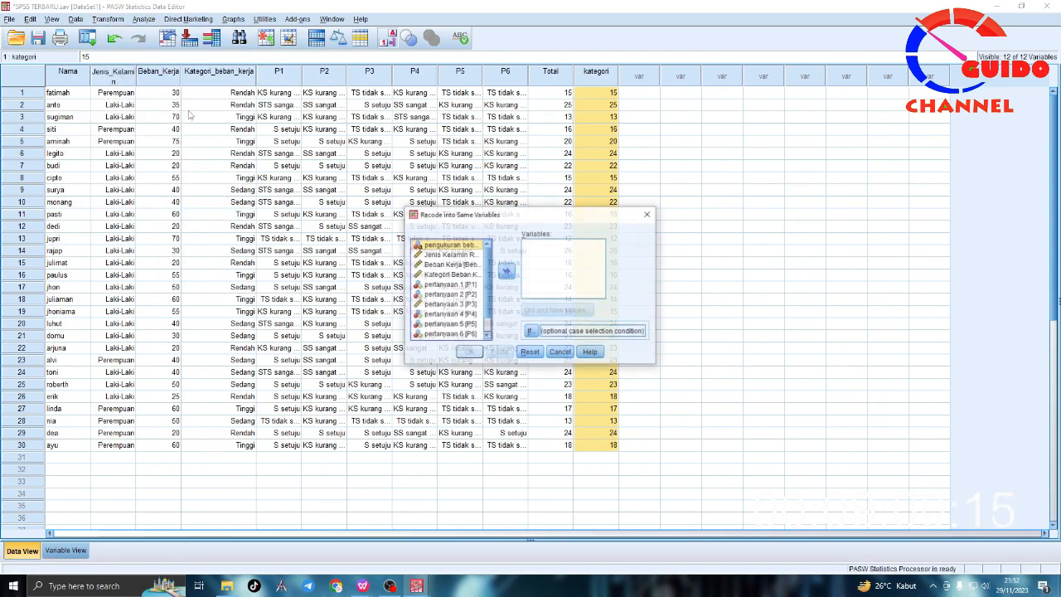
{"action": "scroll", "coordinate": [481, 324], "scroll_direction": "down", "scroll_amount": 1}
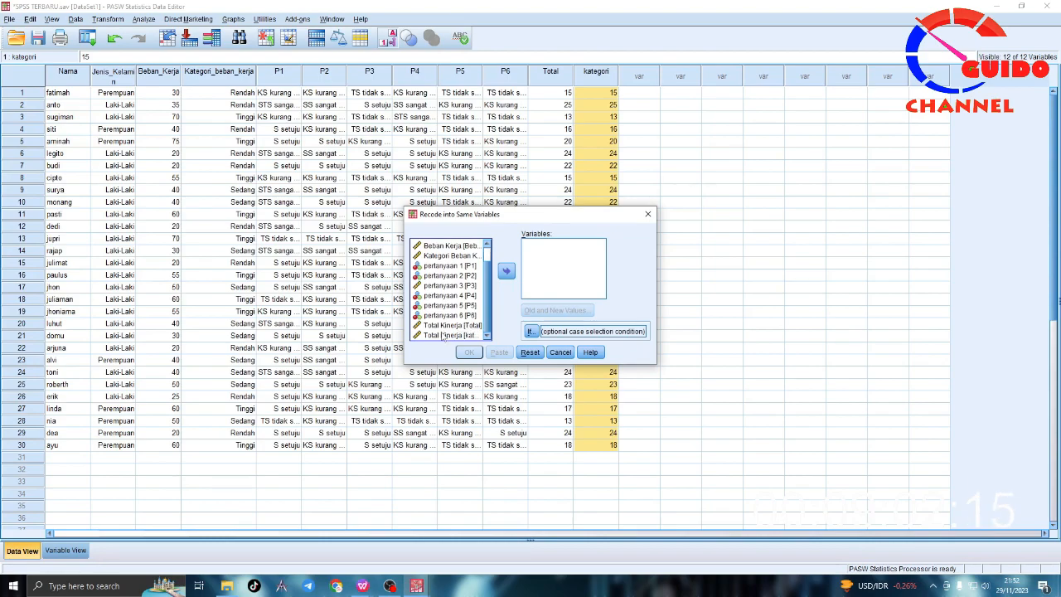
{"action": "left_click", "coordinate": [447, 334]}
{"action": "left_click", "coordinate": [506, 272]}
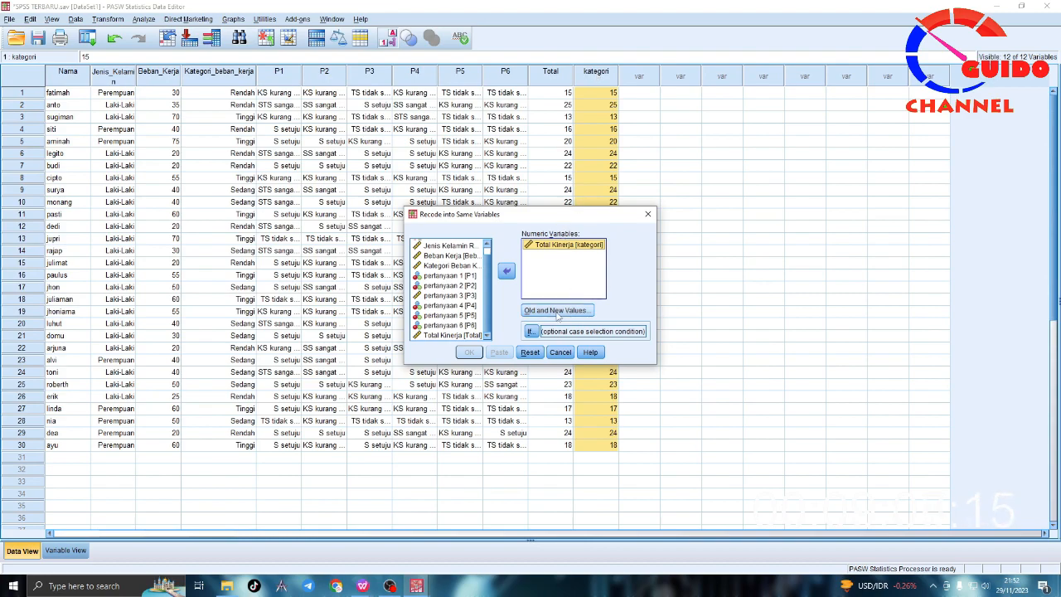
{"action": "left_click", "coordinate": [557, 311]}
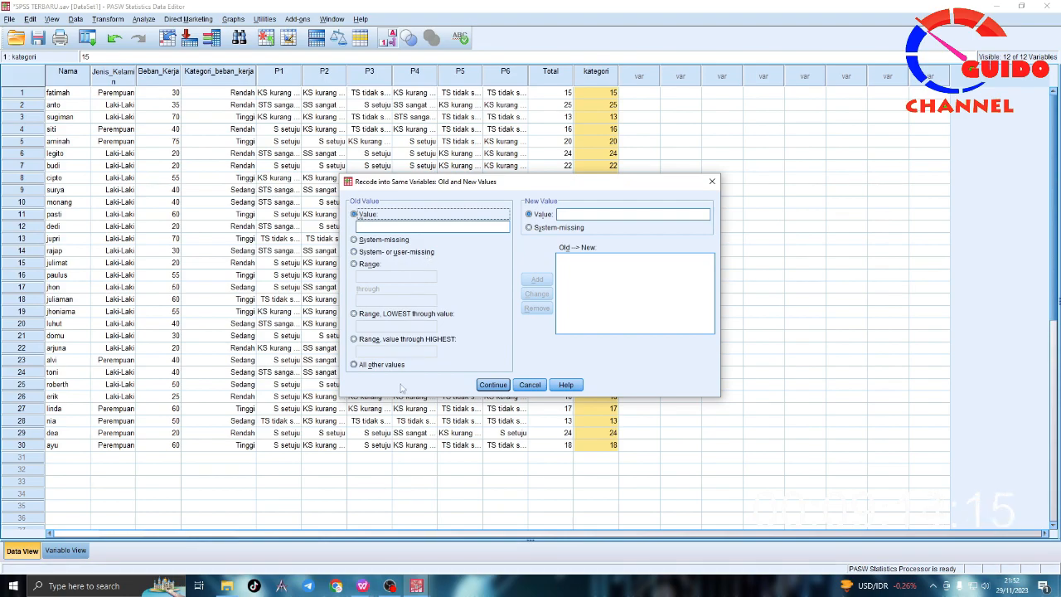
Step: Check the "Pengetahuan kurang" score limit in the notes document and return to the SPSS recode settings
{"action": "left_click", "coordinate": [365, 575]}
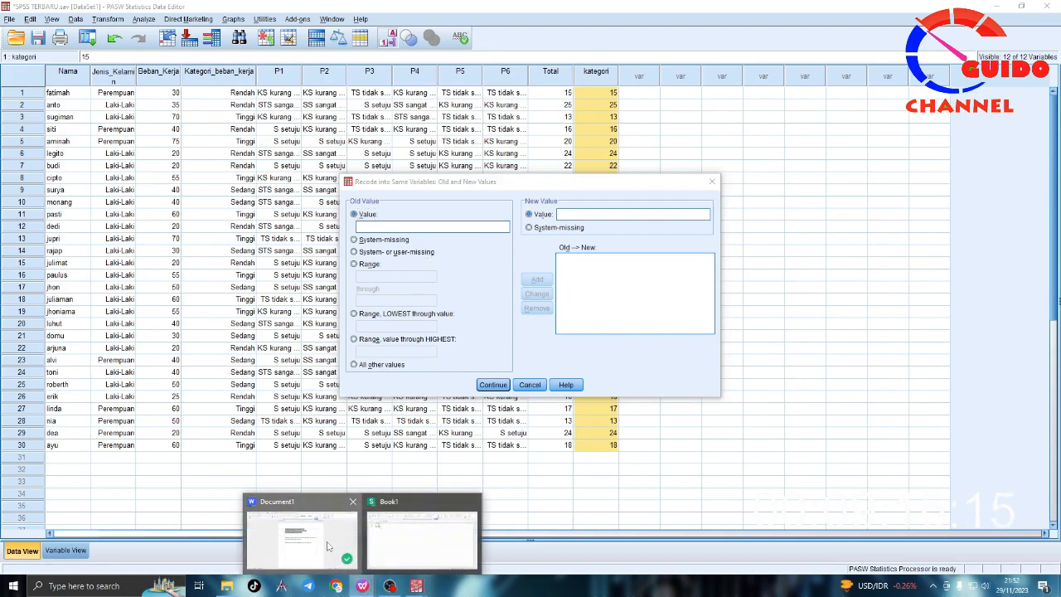
{"action": "left_click", "coordinate": [351, 549]}
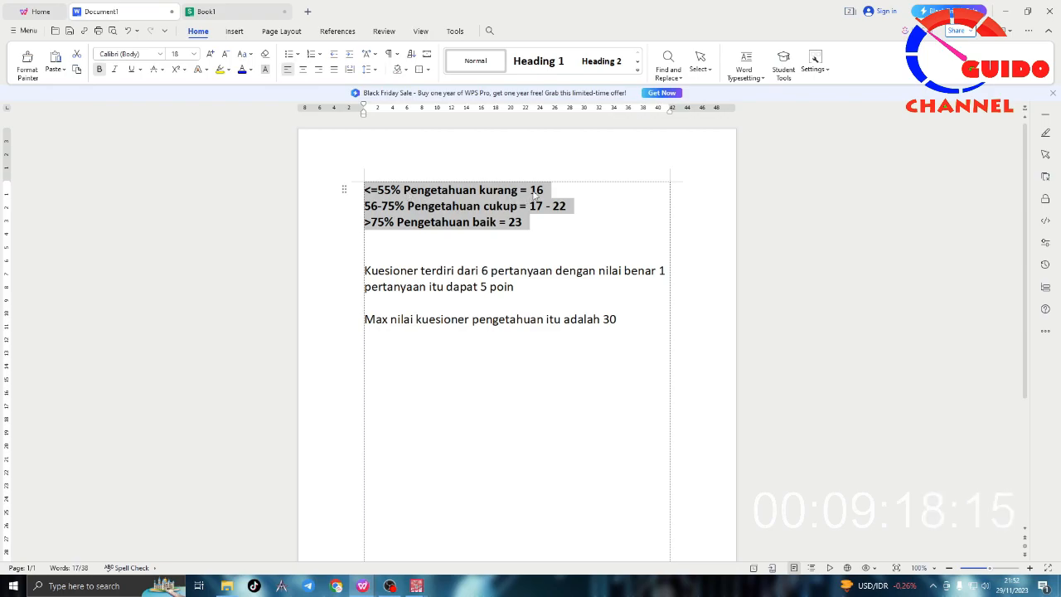
{"action": "left_click", "coordinate": [547, 192]}
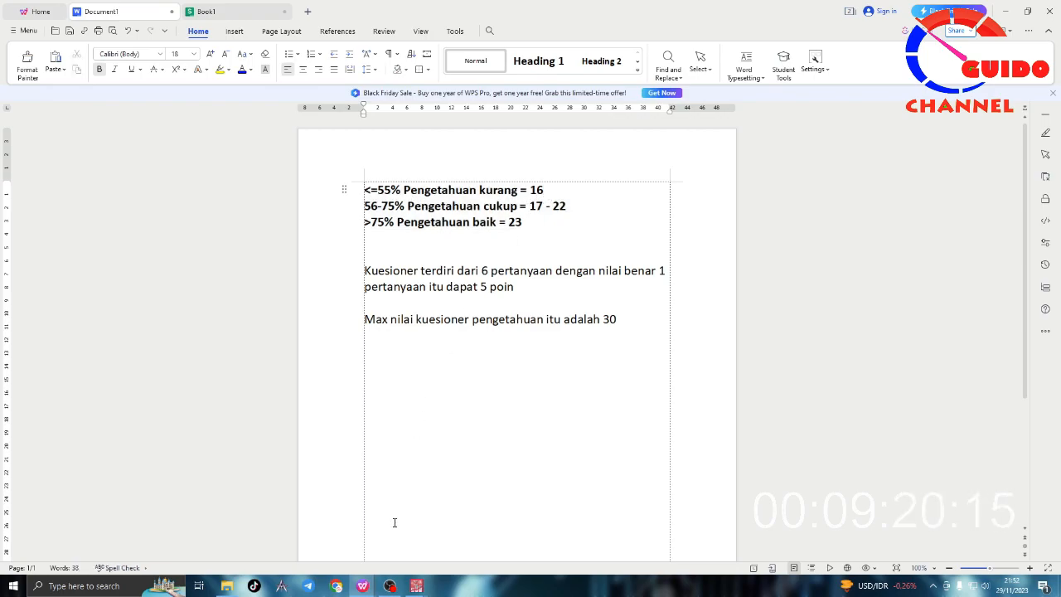
{"action": "left_click", "coordinate": [417, 585]}
{"action": "left_click", "coordinate": [445, 554]}
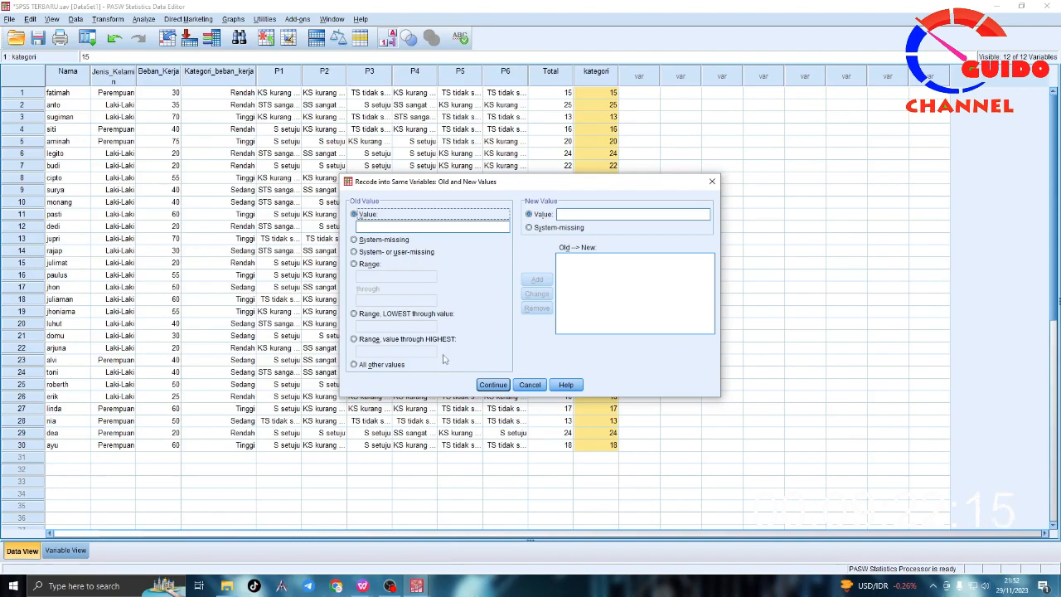
Step: Add a recode rule that turns the lowest values through 16 into 1
{"action": "left_click", "coordinate": [395, 227]}
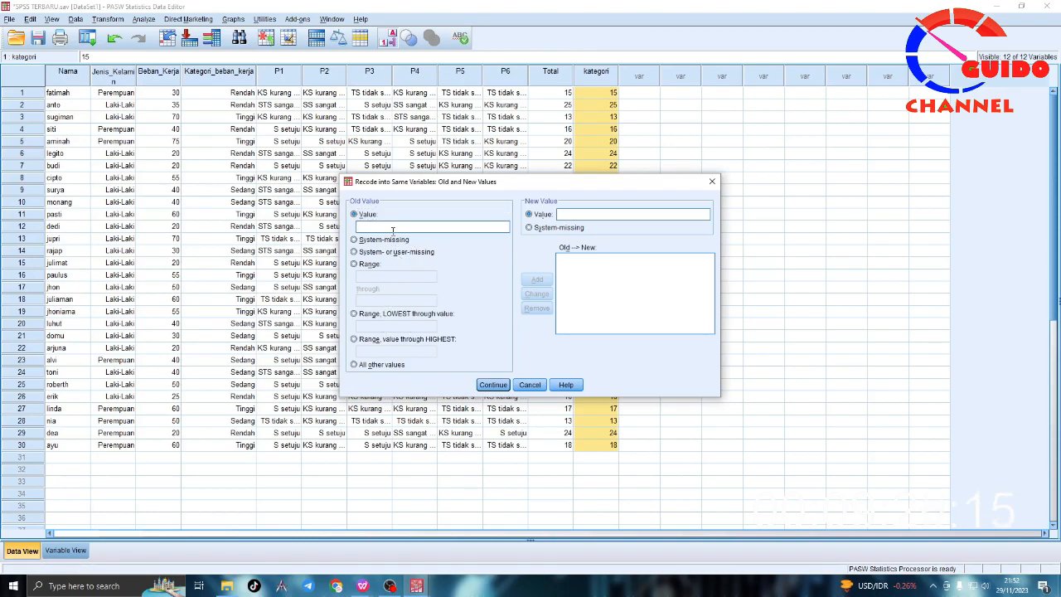
{"action": "left_click", "coordinate": [356, 315]}
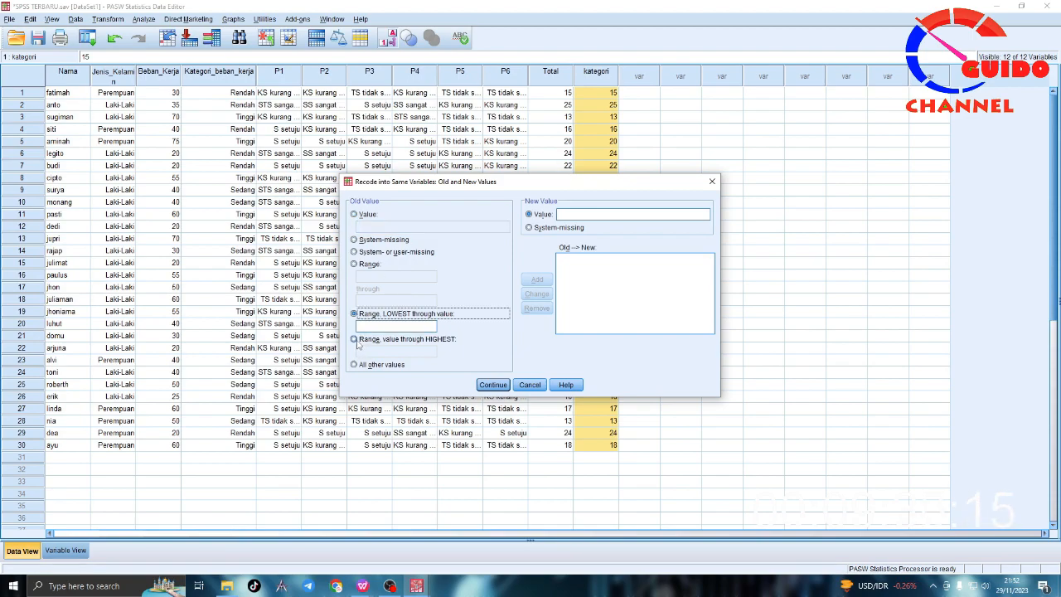
{"action": "left_click", "coordinate": [380, 325]}
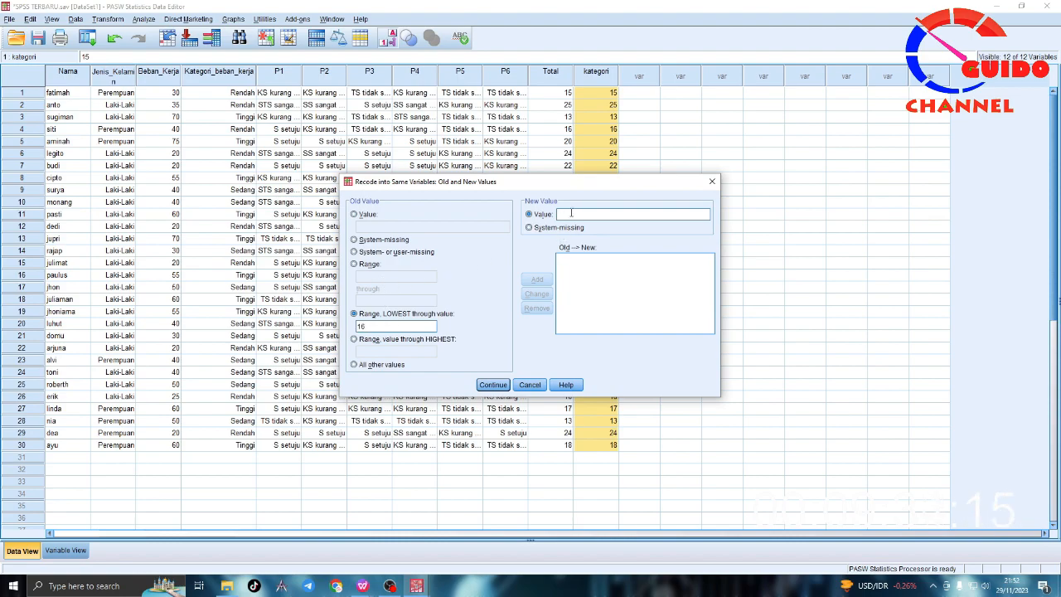
{"action": "type", "text": "1"}
{"action": "left_click", "coordinate": [538, 280]}
Step: Add a recode rule that turns the range 17 through 22 into 2
{"action": "left_click", "coordinate": [366, 265]}
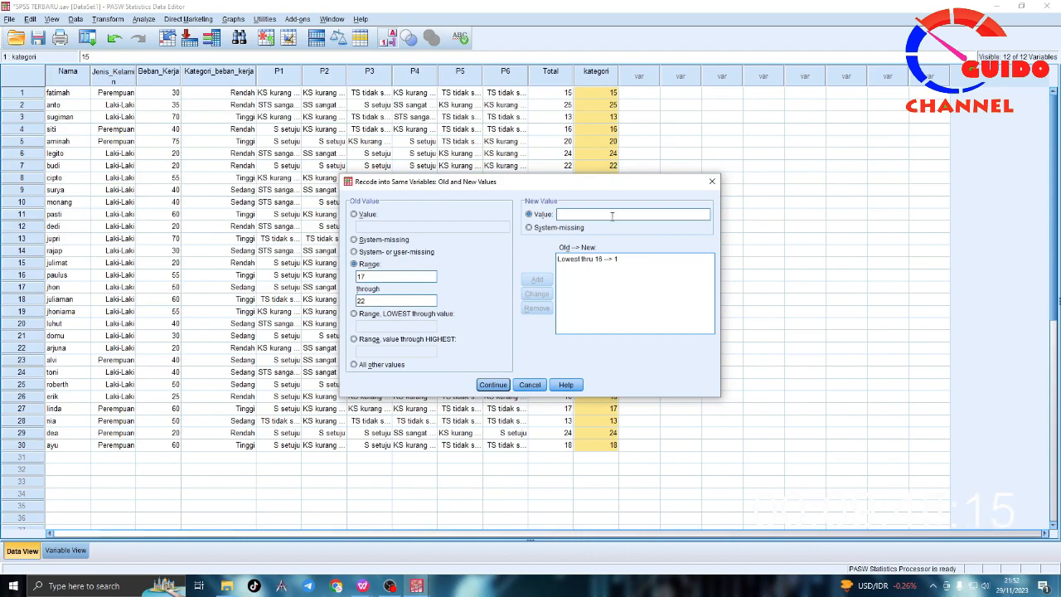
{"action": "type", "text": "2"}
{"action": "left_click", "coordinate": [537, 280]}
Step: Add a recode rule that turns values from 23 through the highest into 3
{"action": "left_click", "coordinate": [367, 340]}
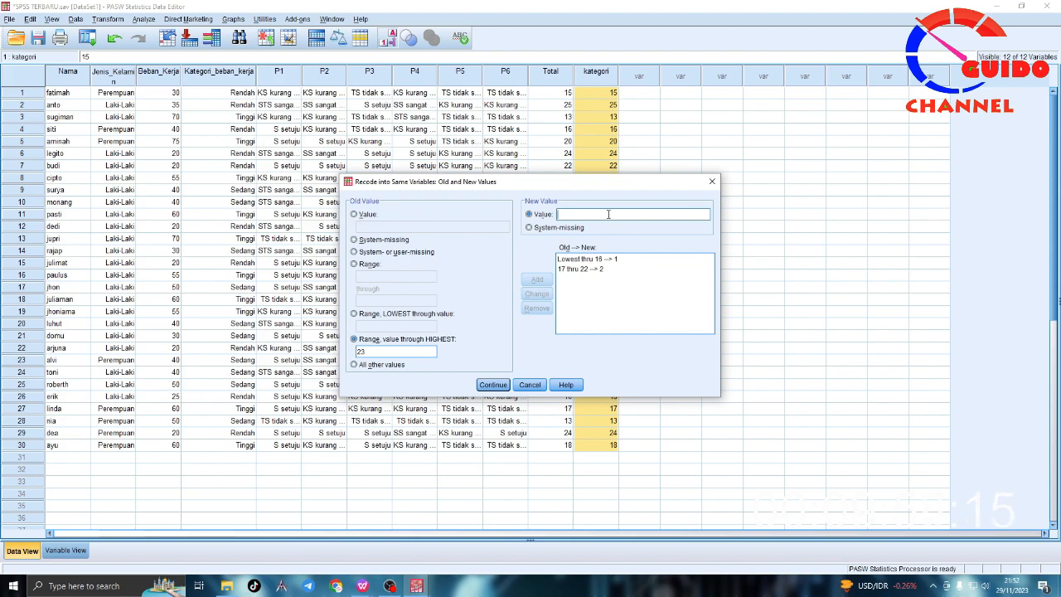
{"action": "type", "text": "3"}
{"action": "left_click", "coordinate": [537, 279]}
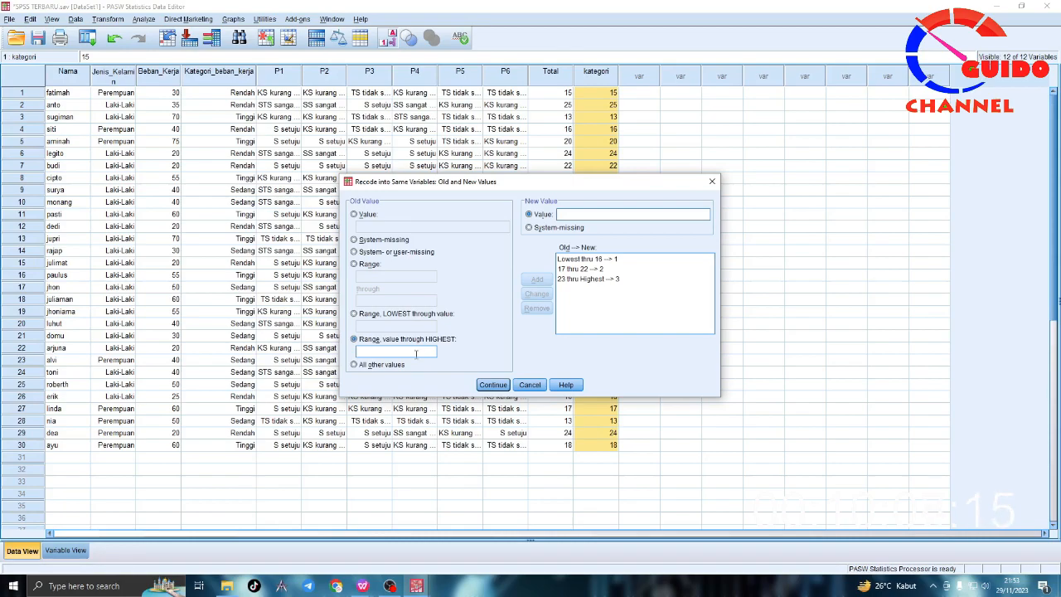
{"action": "left_click", "coordinate": [355, 263]}
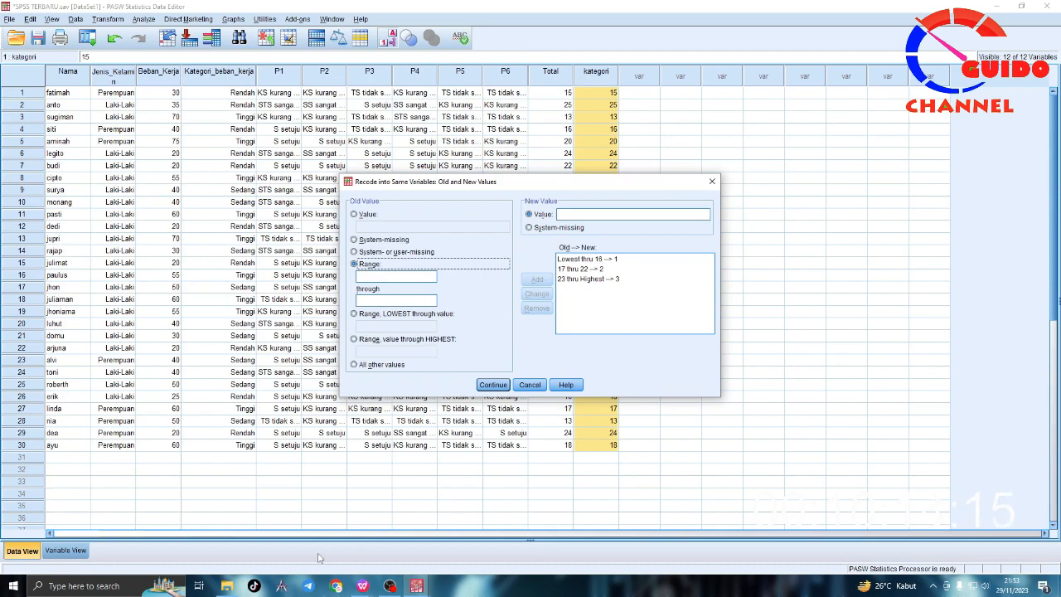
Step: In the WPS notes document, extend the "Pengetahuan kurang" limit to 0-16 and the "Pengetahuan baik" limit to 23-30
{"action": "left_click", "coordinate": [362, 586]}
{"action": "left_click", "coordinate": [324, 540]}
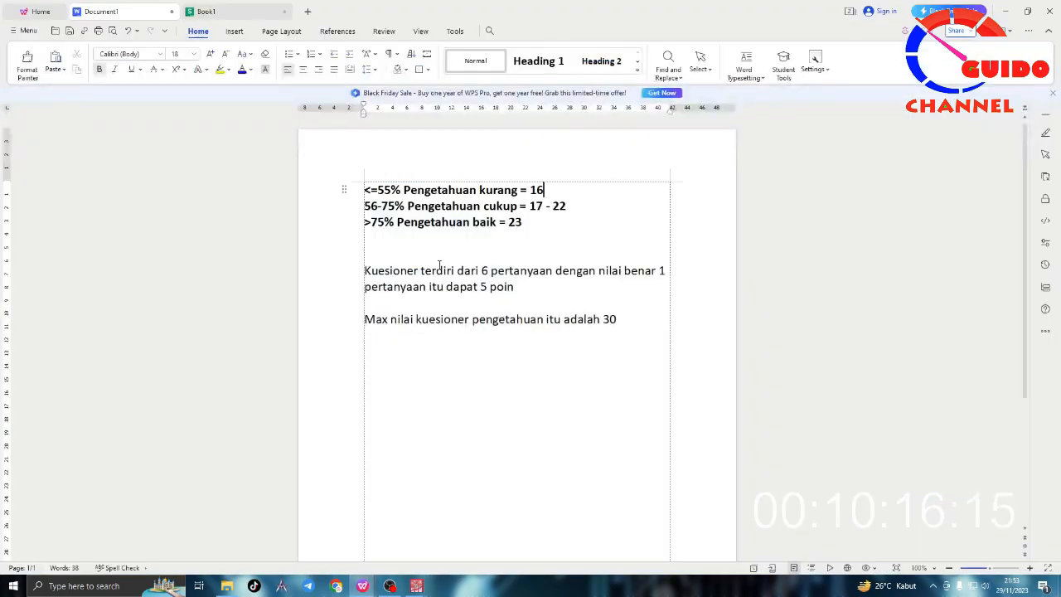
{"action": "left_click", "coordinate": [530, 190]}
{"action": "type", "text": "0-"}
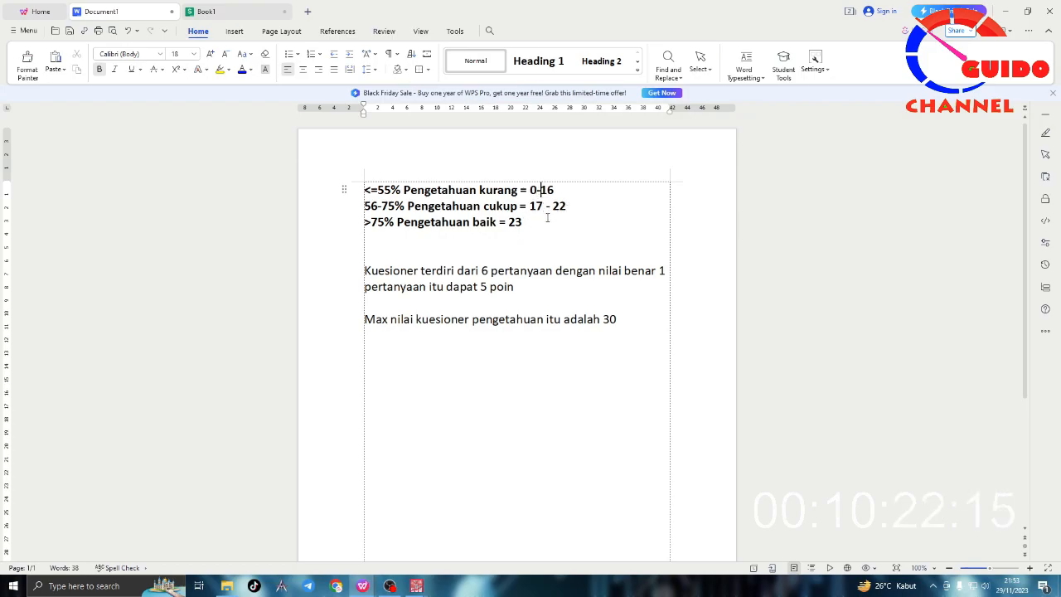
{"action": "left_click", "coordinate": [521, 222]}
{"action": "type", "text": "-30"}
Step: Switch back to the SPSS data editor, run the recode on the kategori variable and minimize the output viewer
{"action": "mouse_move", "coordinate": [416, 585]}
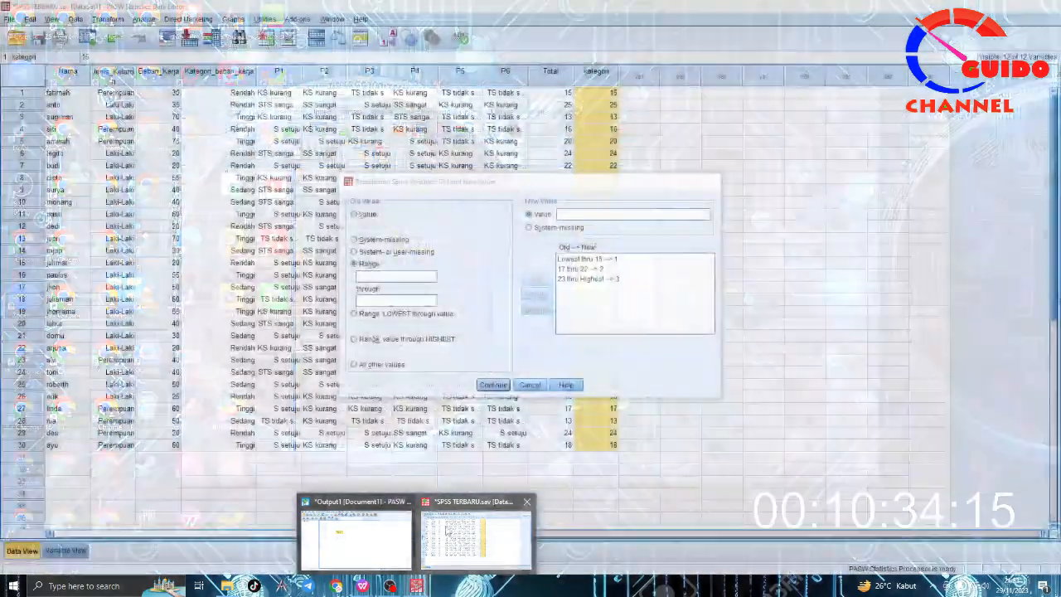
{"action": "left_click", "coordinate": [447, 532]}
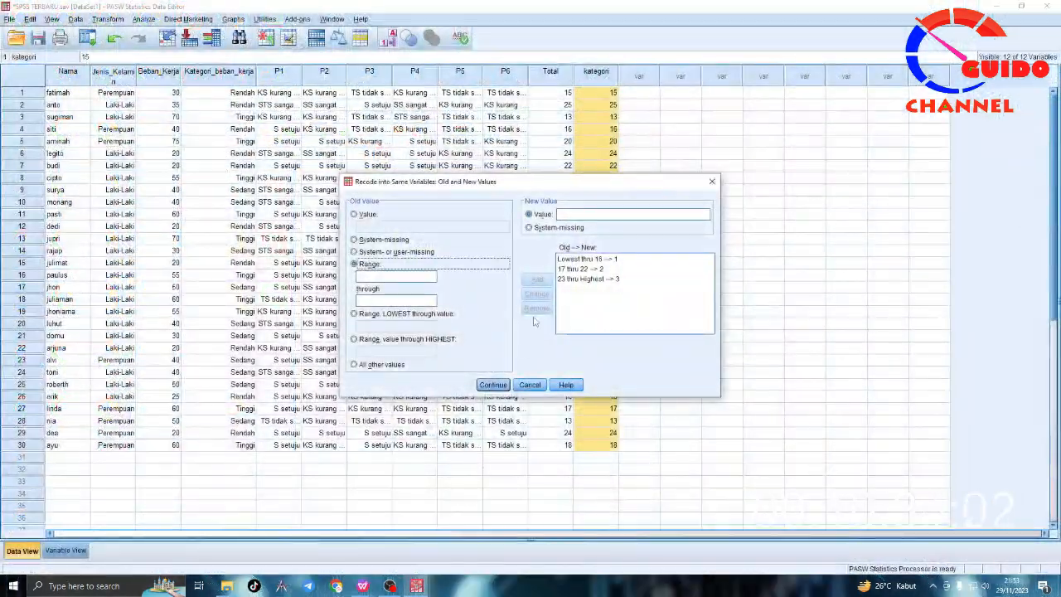
{"action": "left_click", "coordinate": [492, 385]}
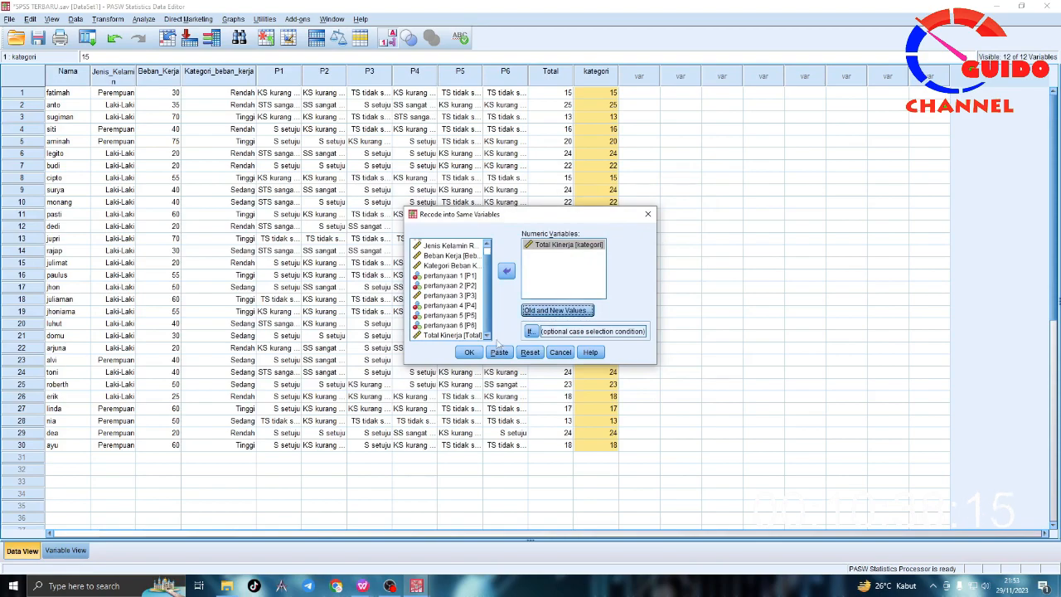
{"action": "left_click", "coordinate": [471, 350]}
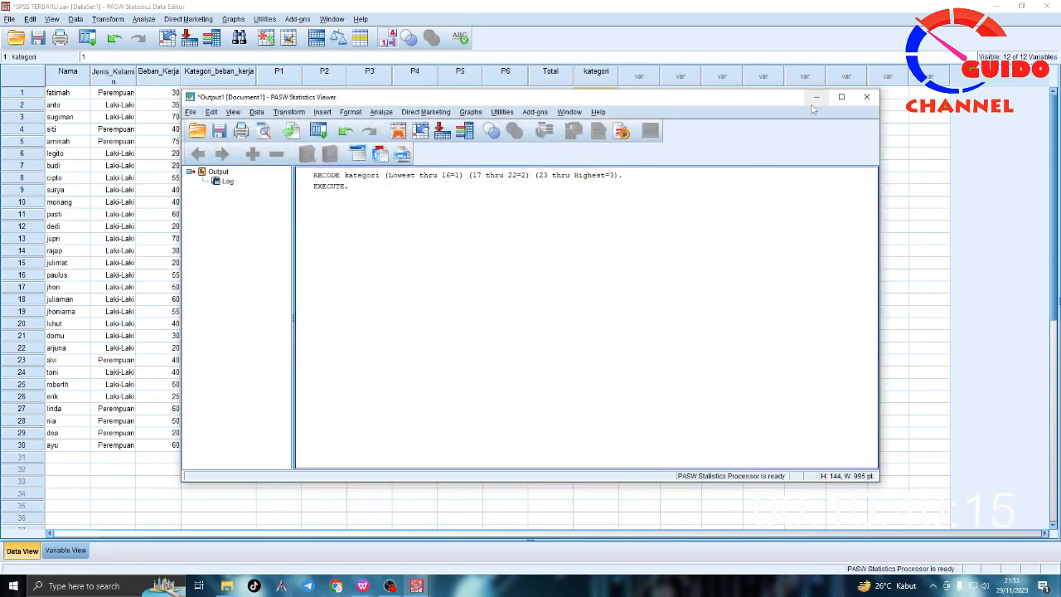
{"action": "left_click", "coordinate": [817, 97]}
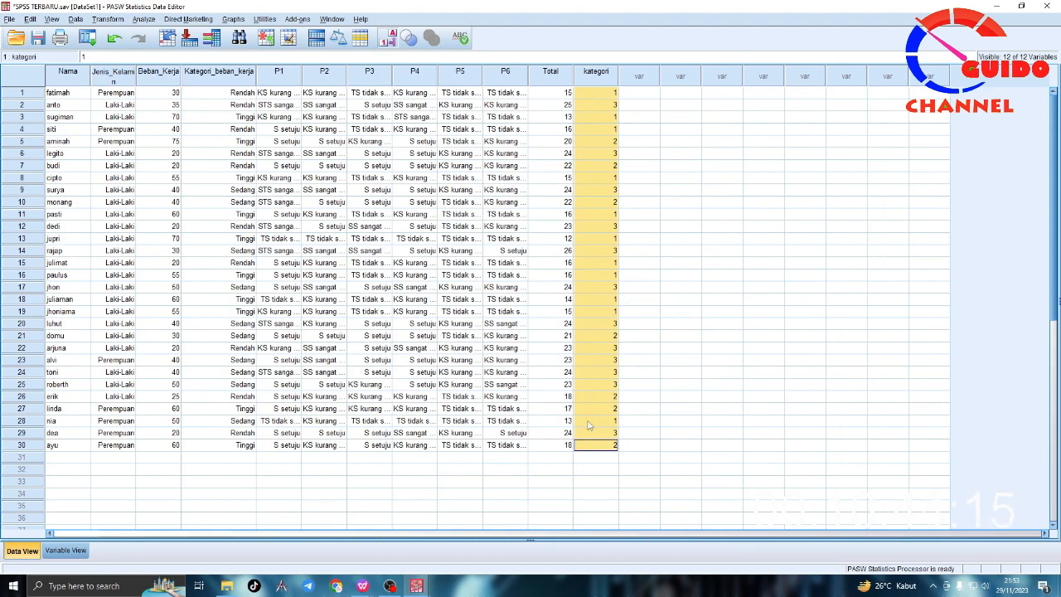
Step: Open the value labels of the kategori variable and label value 1 as "Pengetahuan Kurang"
{"action": "left_click", "coordinate": [67, 550]}
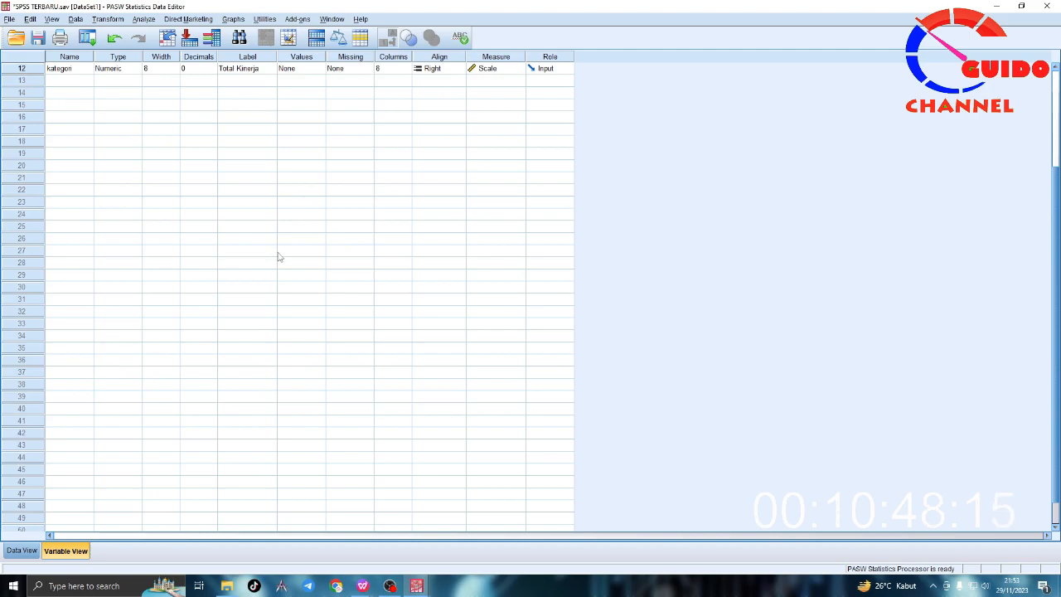
{"action": "left_click", "coordinate": [313, 68]}
{"action": "left_click", "coordinate": [320, 68]}
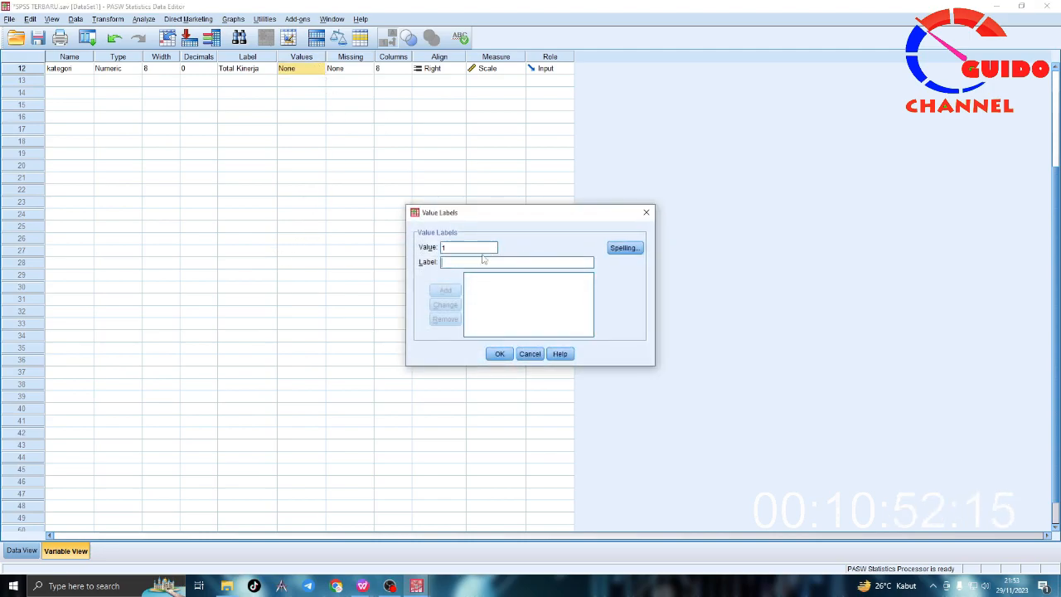
{"action": "left_click", "coordinate": [476, 264]}
{"action": "type", "text": "P"}
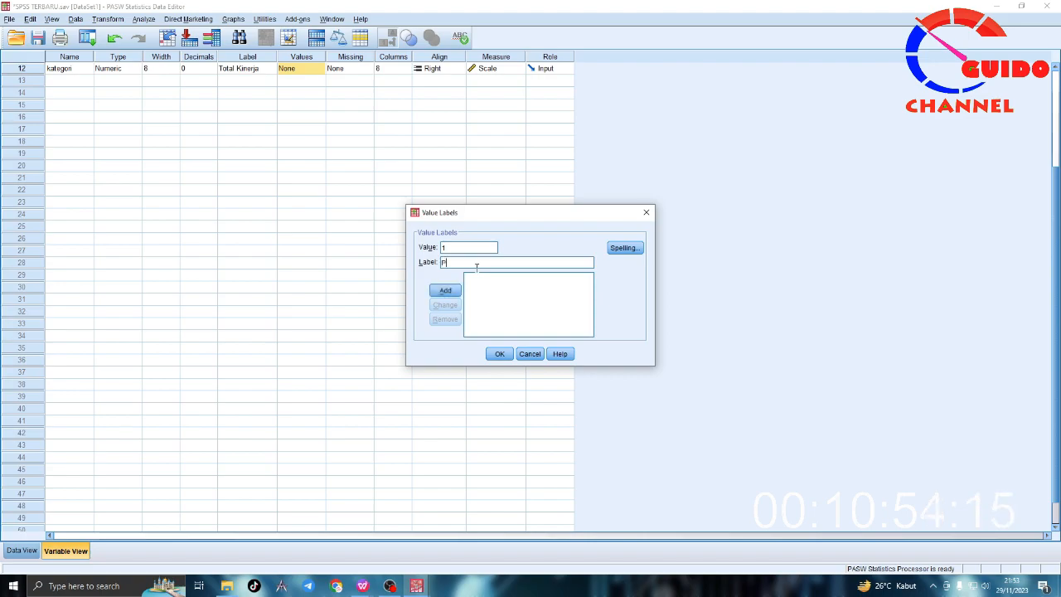
{"action": "type", "text": "engetahuan Kurang"}
{"action": "key", "text": "Return"}
Step: Add the label "Pengetahuan Cukup" for value 2 of the kategori variable
{"action": "type", "text": "222"}
{"action": "left_click", "coordinate": [477, 264]}
{"action": "type", "text": "Pengetahua"}
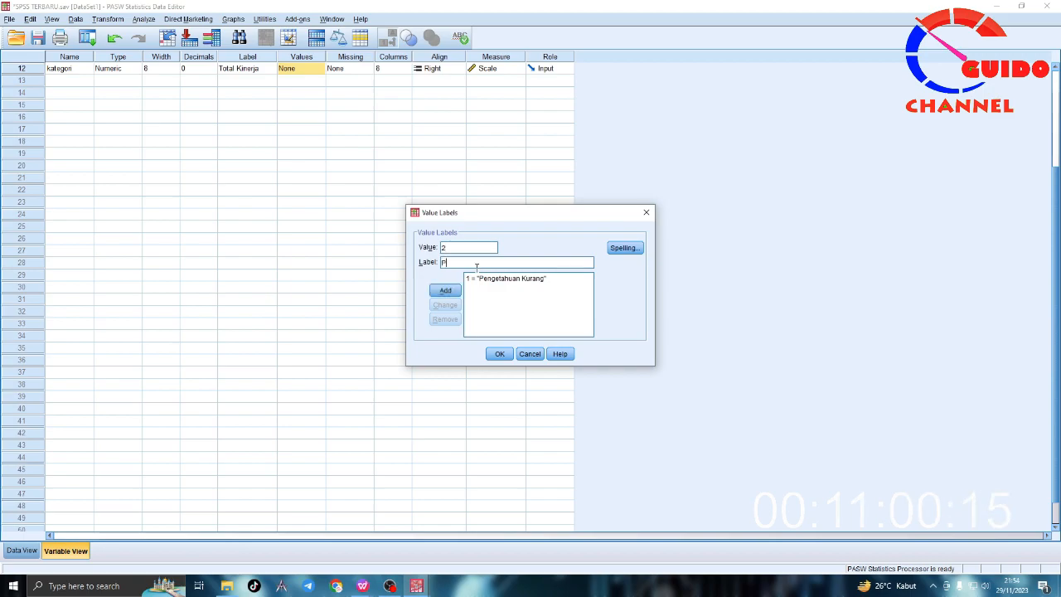
{"action": "type", "text": "n Cukup"}
{"action": "key", "text": "Return"}
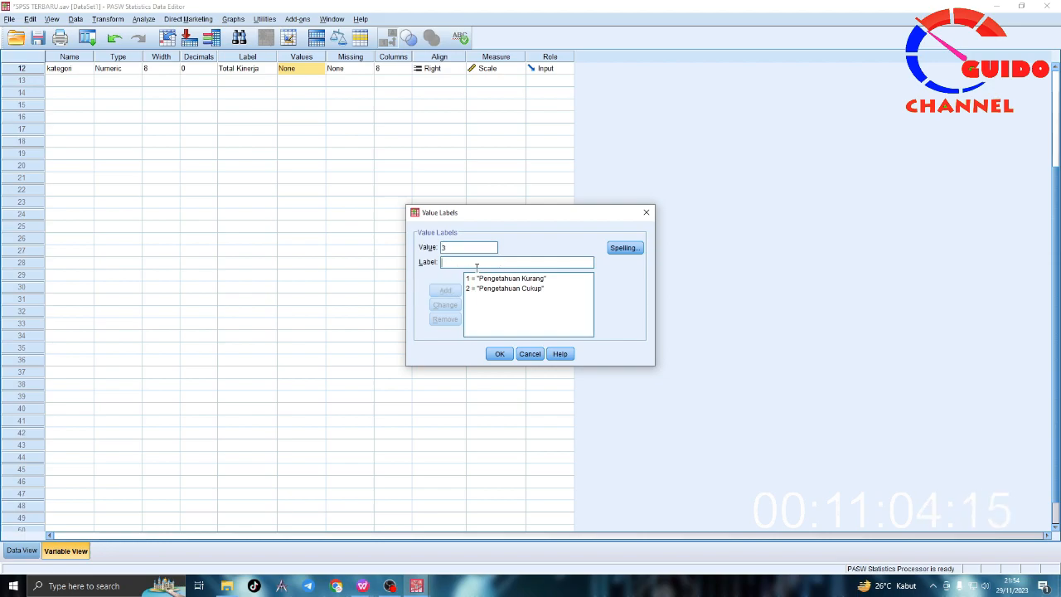
Step: Add the label "Pengetahuan Baik" for value 3 and apply the kategori value labels
{"action": "type", "text": "Pengetahuan Baik"}
{"action": "key", "text": "Return"}
{"action": "left_click", "coordinate": [499, 354]}
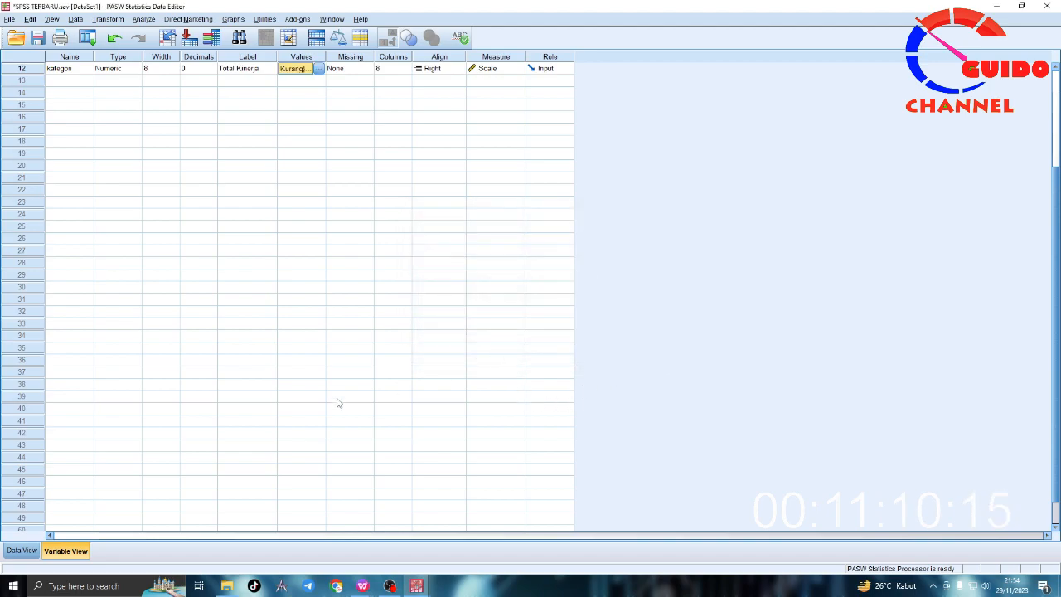
Step: Return to the data view and widen the kategori column enough to show the full category labels
{"action": "left_click", "coordinate": [13, 553]}
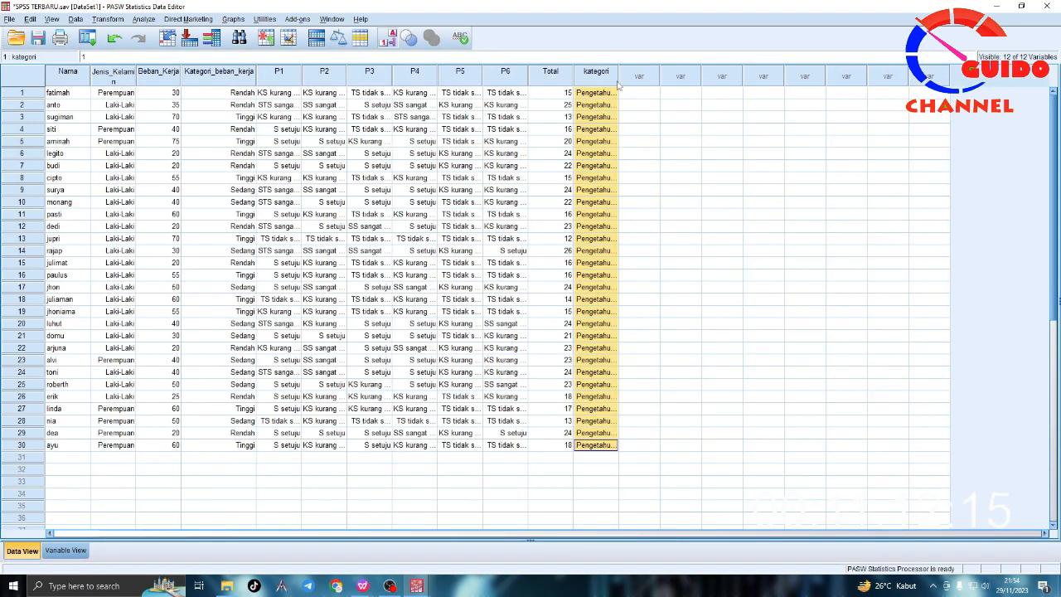
{"action": "left_click_drag", "start_coordinate": [619, 75], "coordinate": [669, 73]}
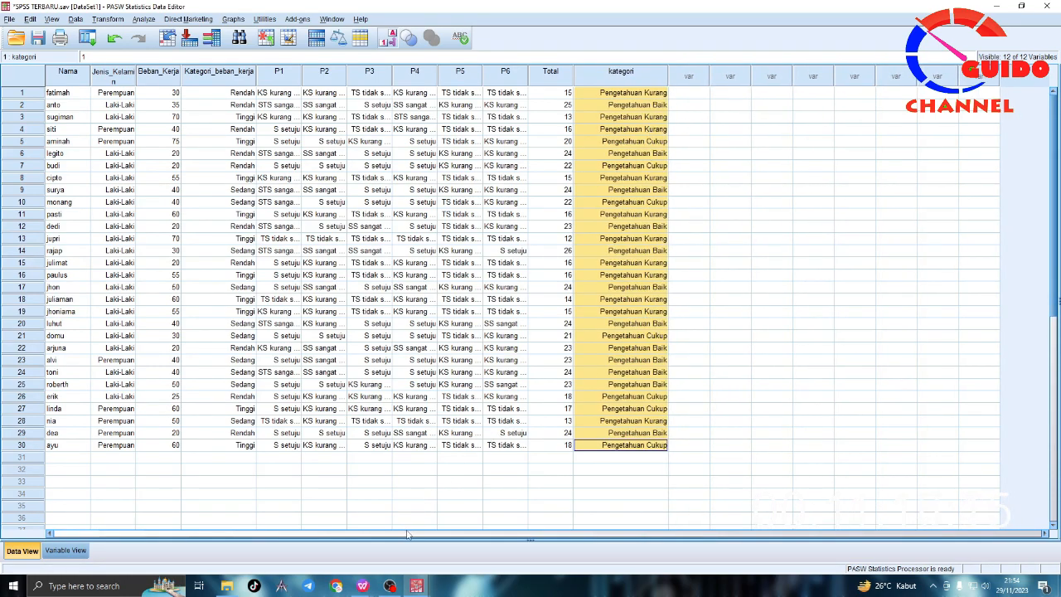
Step: Check the "Pengetahuan kurang" score range in the WPS notes against the total and category of row 11 in SPSS
{"action": "left_click", "coordinate": [362, 585]}
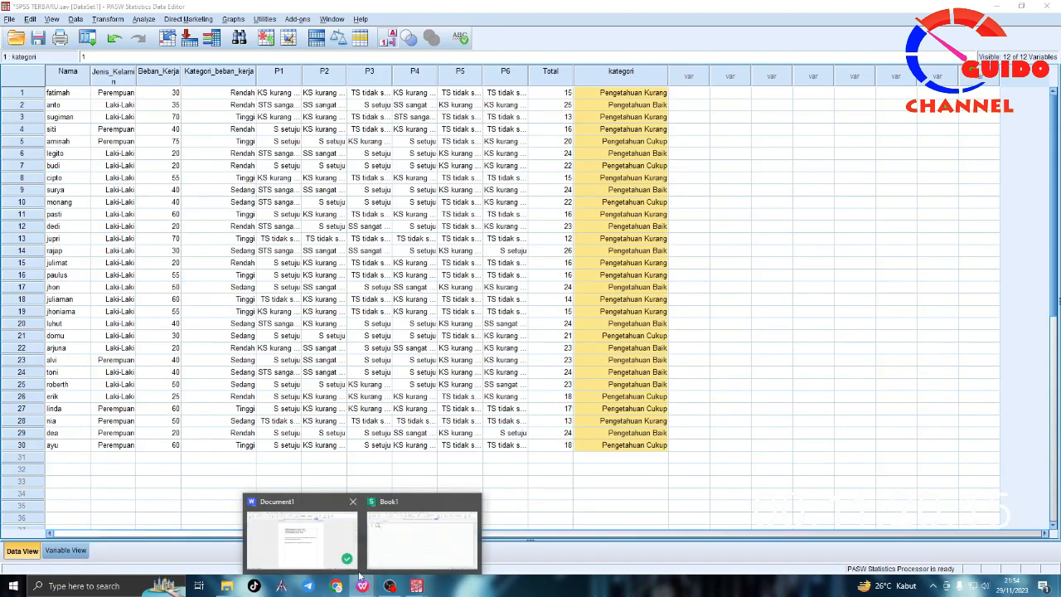
{"action": "left_click", "coordinate": [330, 540]}
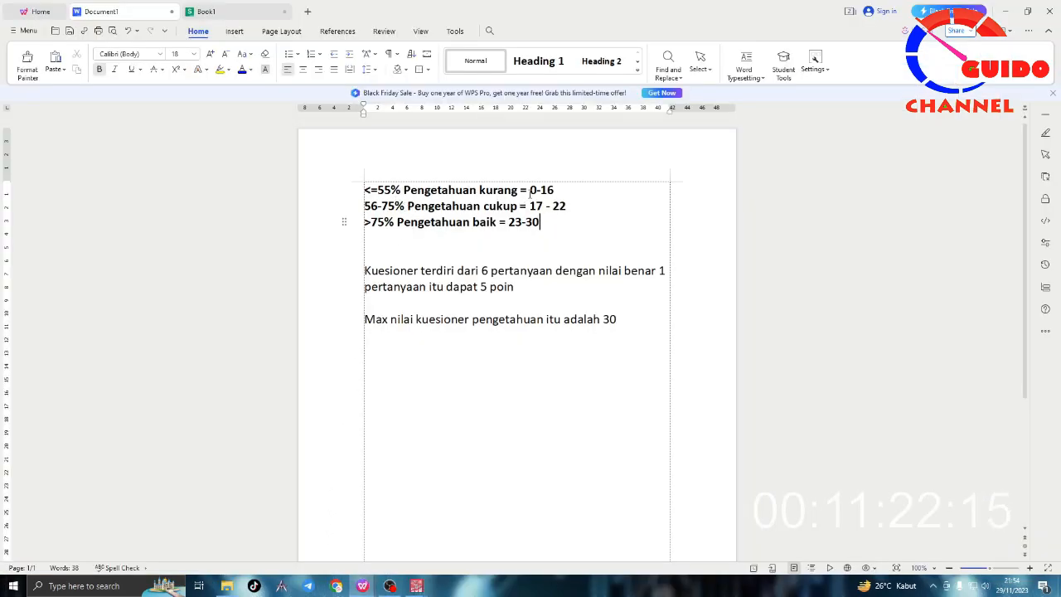
{"action": "left_click_drag", "start_coordinate": [530, 190], "coordinate": [556, 189]}
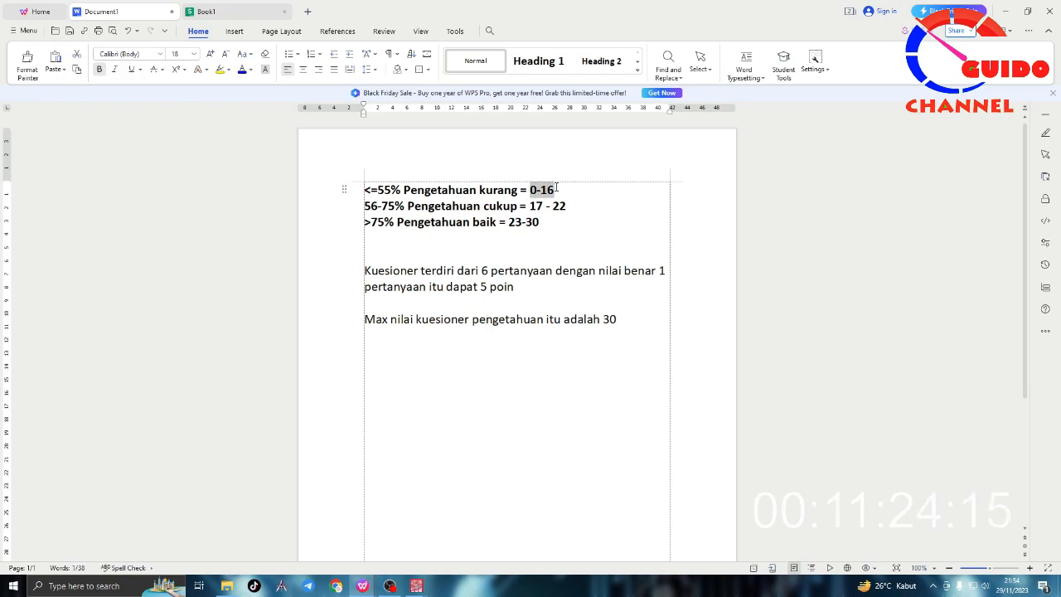
{"action": "left_click", "coordinate": [556, 190]}
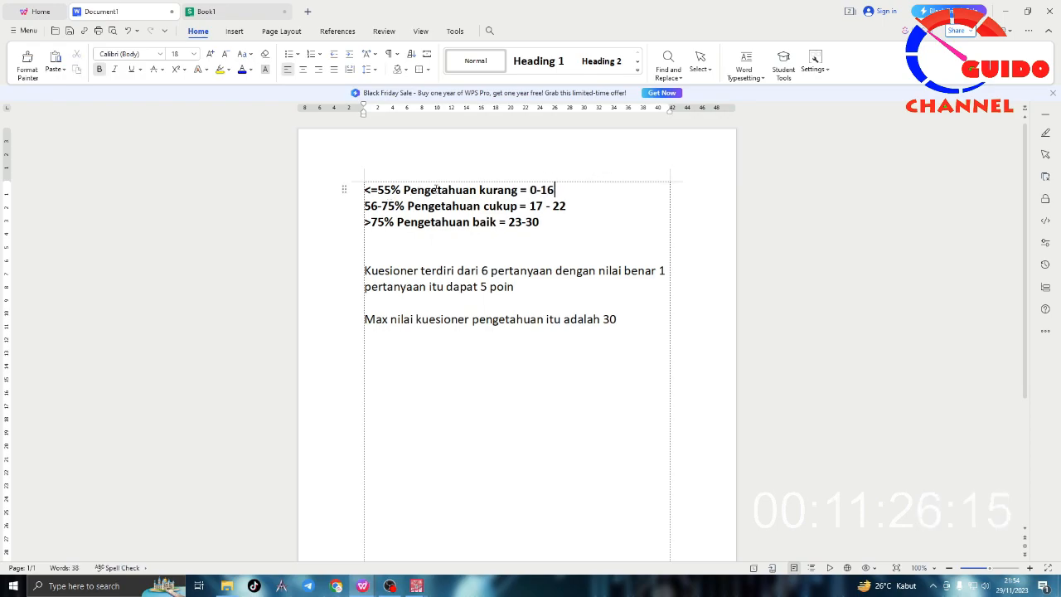
{"action": "mouse_move", "coordinate": [414, 585]}
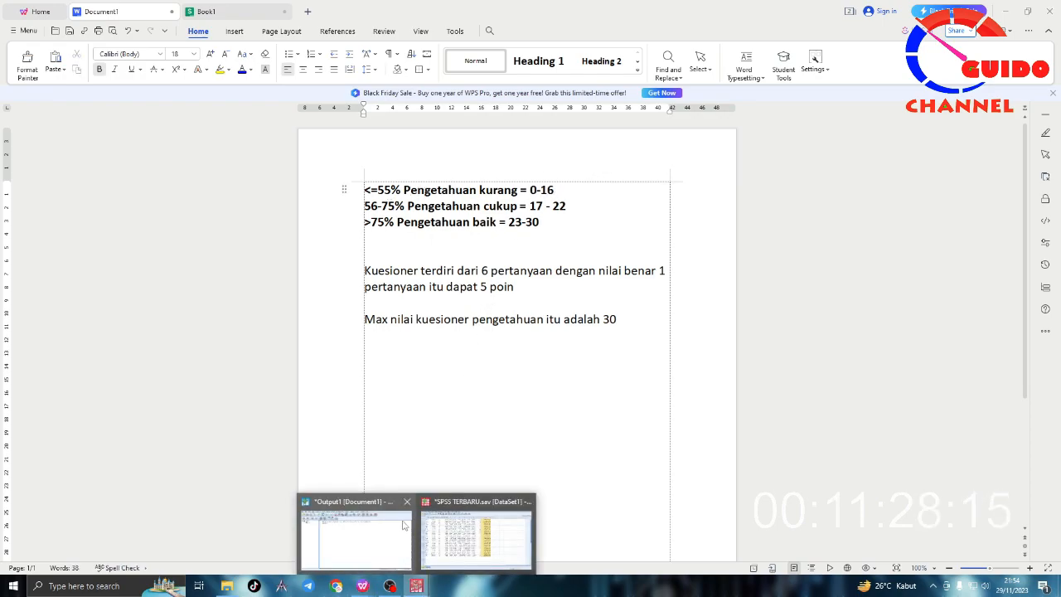
{"action": "left_click", "coordinate": [477, 530]}
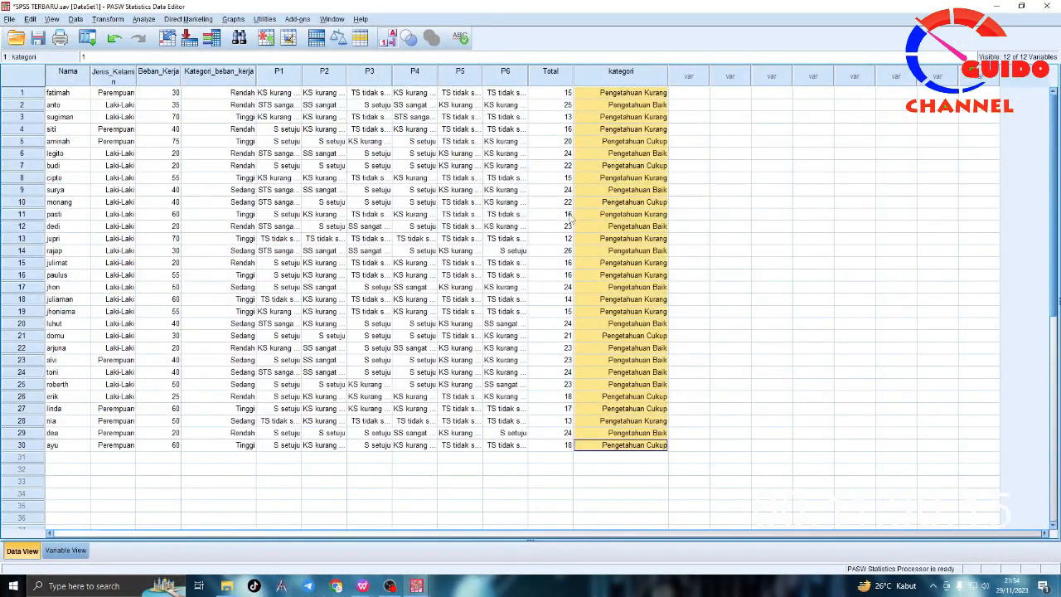
{"action": "left_click", "coordinate": [570, 216]}
{"action": "left_click", "coordinate": [645, 218]}
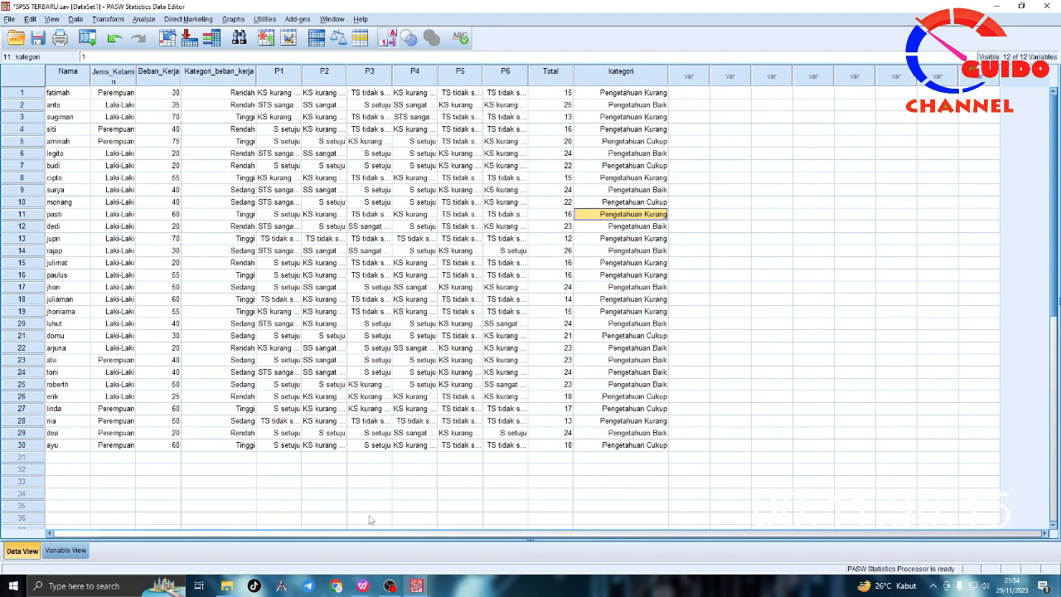
Step: Check the upper "Pengetahuan cukup" limit in the WPS notes against the total and category of row 10 in SPSS
{"action": "mouse_move", "coordinate": [389, 585]}
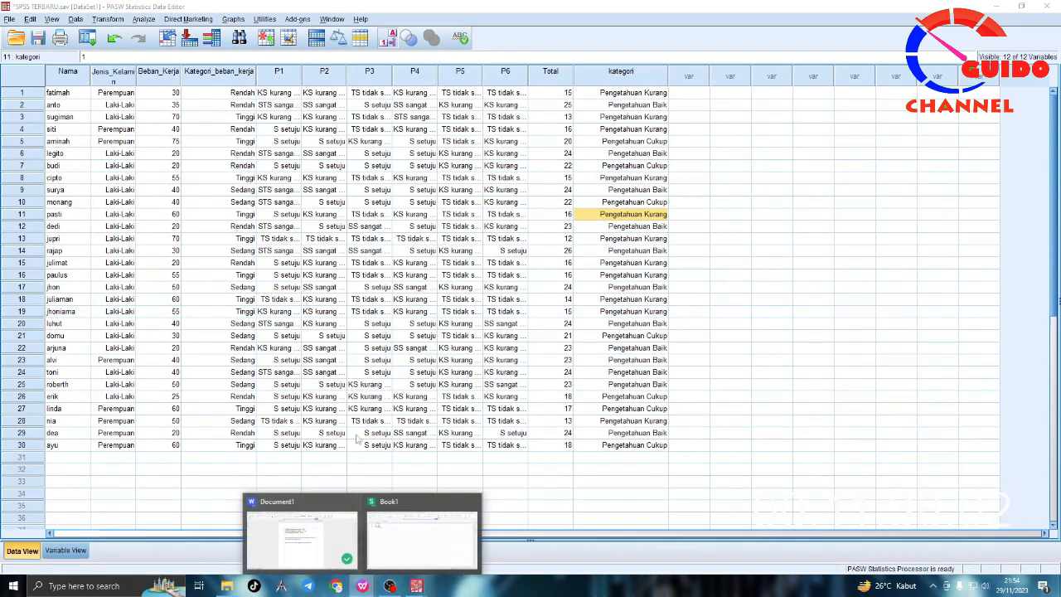
{"action": "left_click", "coordinate": [302, 531]}
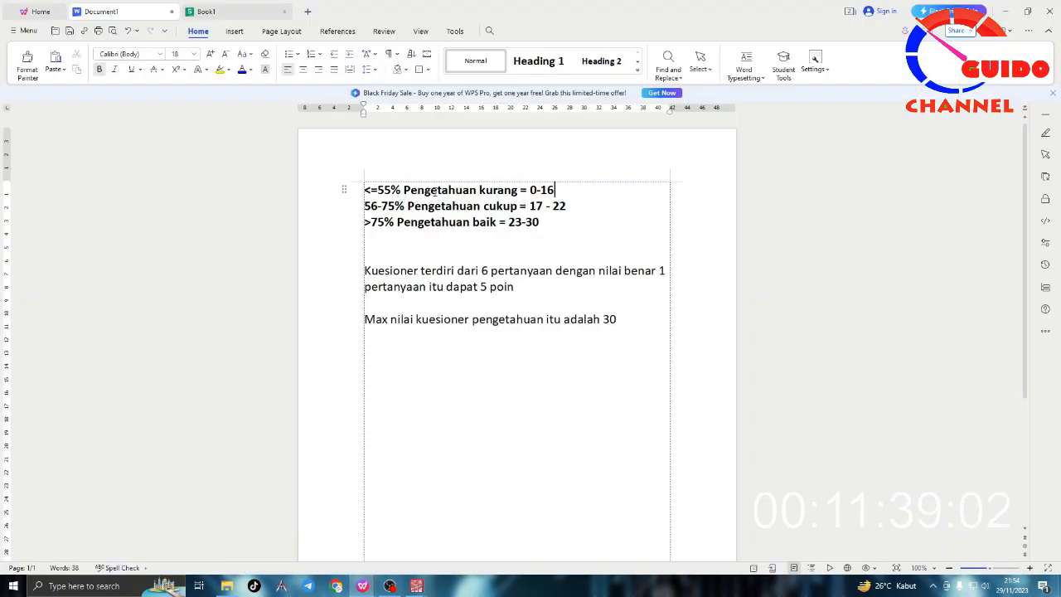
{"action": "mouse_move", "coordinate": [567, 206]}
{"action": "left_mouse_down"}
{"action": "mouse_move", "coordinate": [553, 206]}
{"action": "mouse_move", "coordinate": [567, 207]}
{"action": "left_mouse_up"}
{"action": "left_click", "coordinate": [563, 208]}
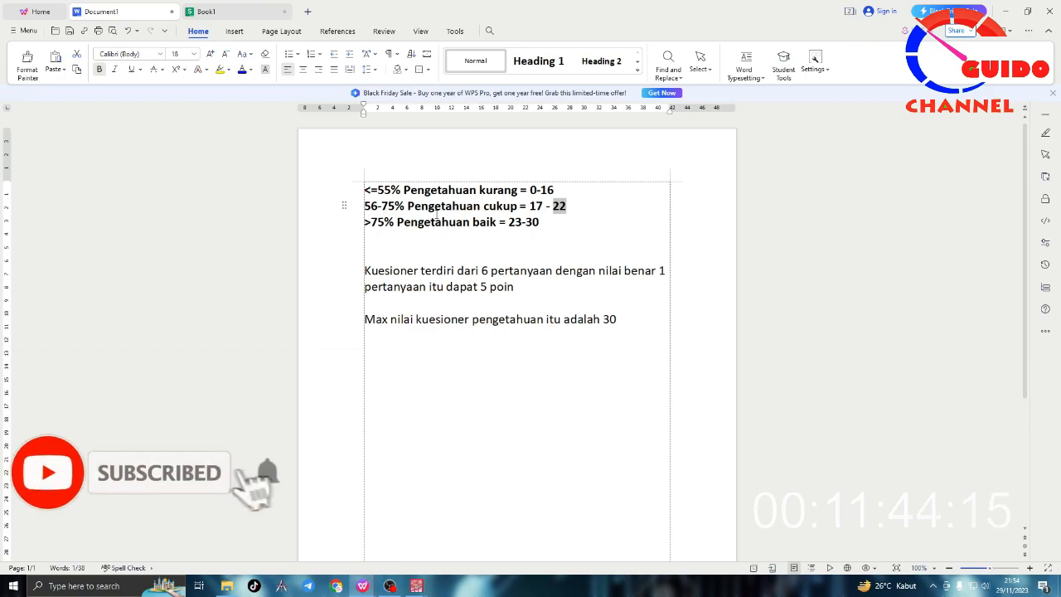
{"action": "mouse_move", "coordinate": [417, 586]}
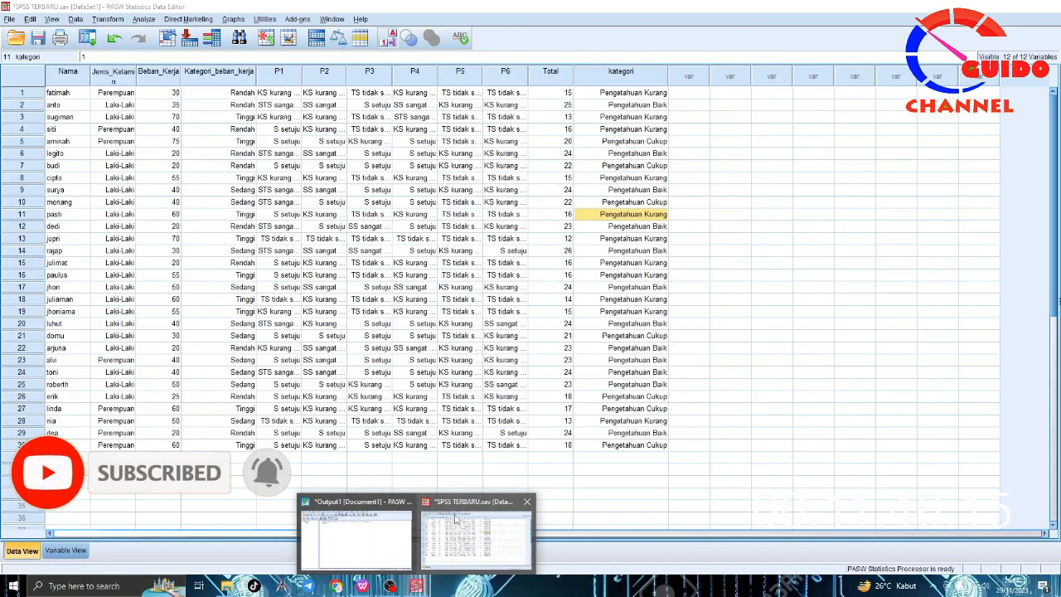
{"action": "left_click", "coordinate": [478, 537]}
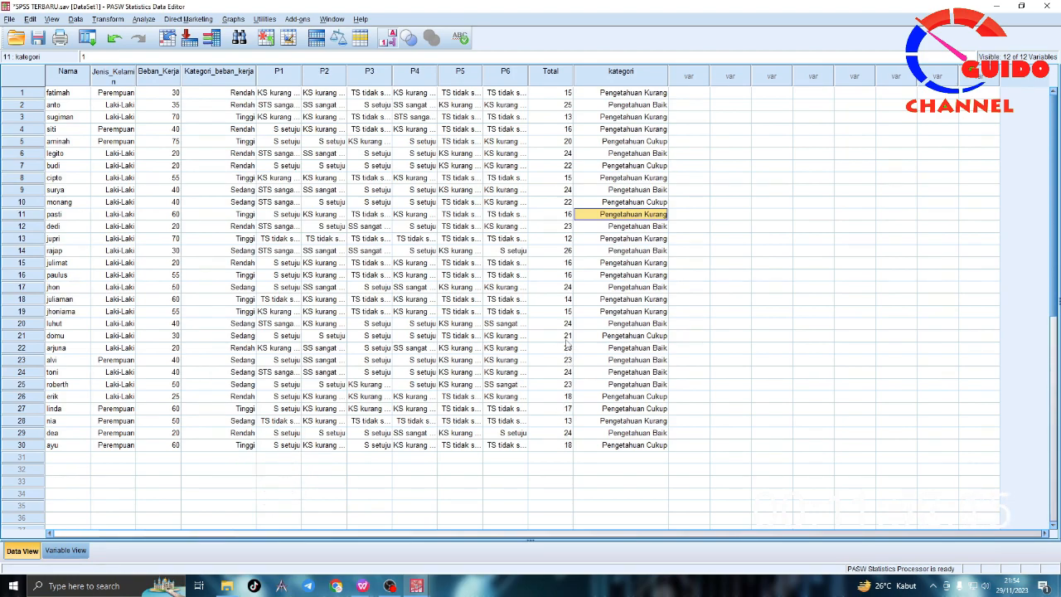
{"action": "left_click", "coordinate": [569, 203]}
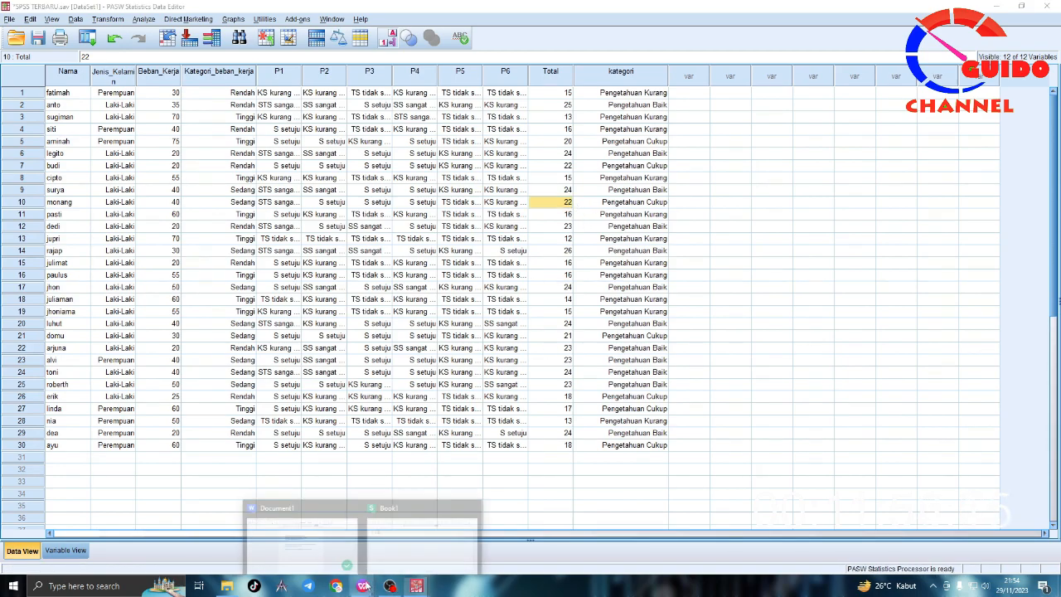
Step: Check the "Pengetahuan baik" score range in the WPS notes against the total and category of row 25 in SPSS
{"action": "mouse_move", "coordinate": [389, 587]}
{"action": "left_click", "coordinate": [345, 522]}
{"action": "left_click", "coordinate": [567, 206]}
{"action": "left_click_drag", "start_coordinate": [540, 222], "coordinate": [508, 222]}
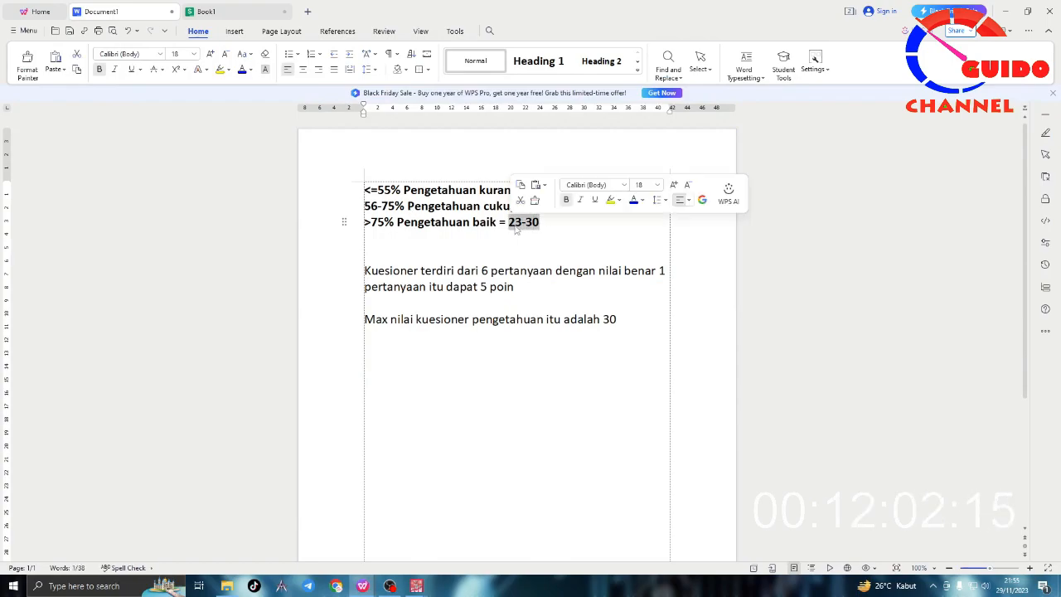
{"action": "left_click", "coordinate": [537, 234]}
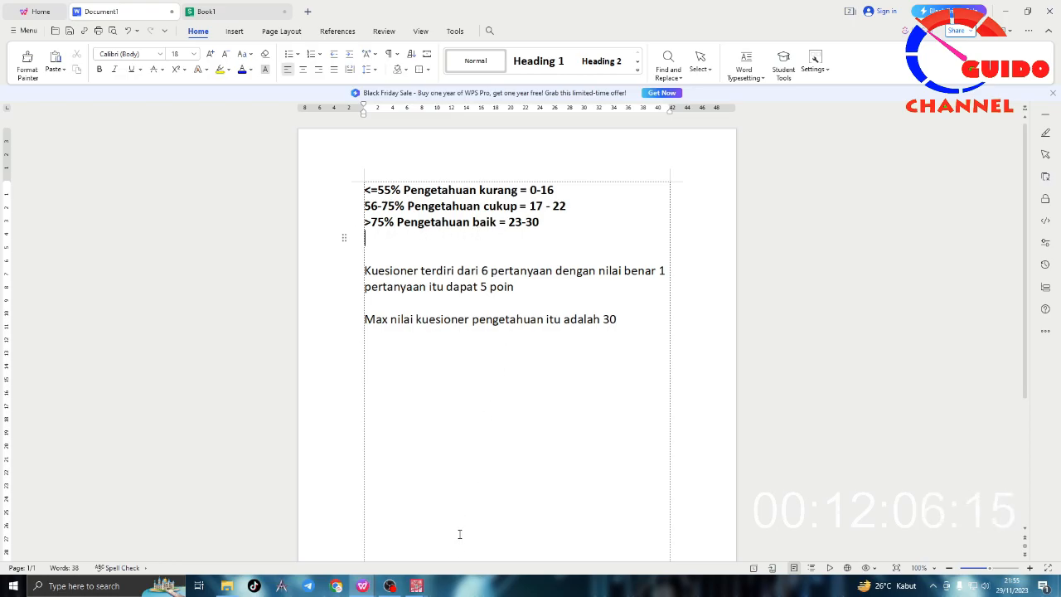
{"action": "mouse_move", "coordinate": [417, 576]}
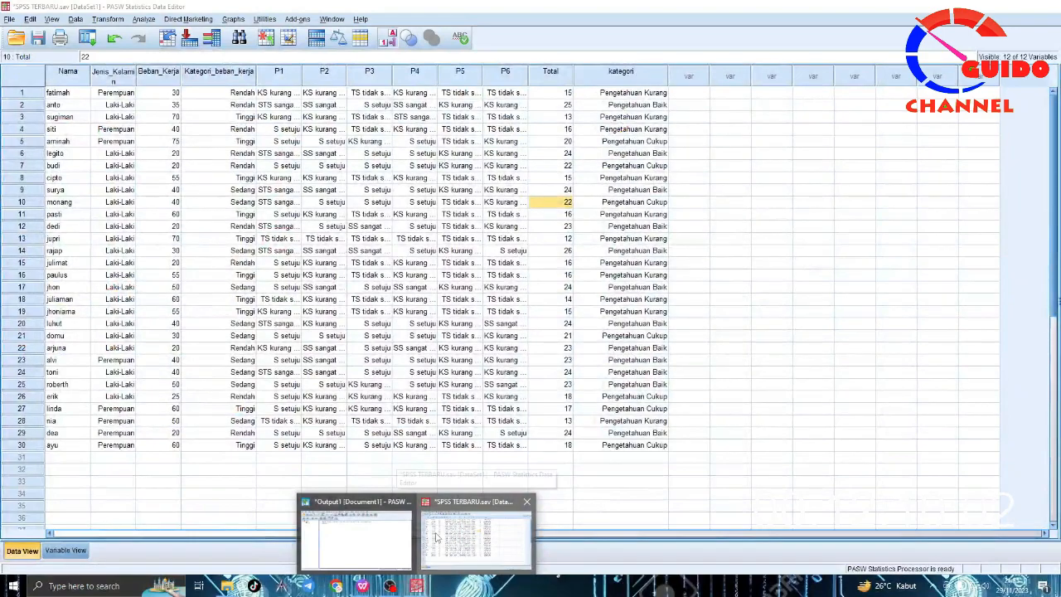
{"action": "left_click", "coordinate": [437, 537]}
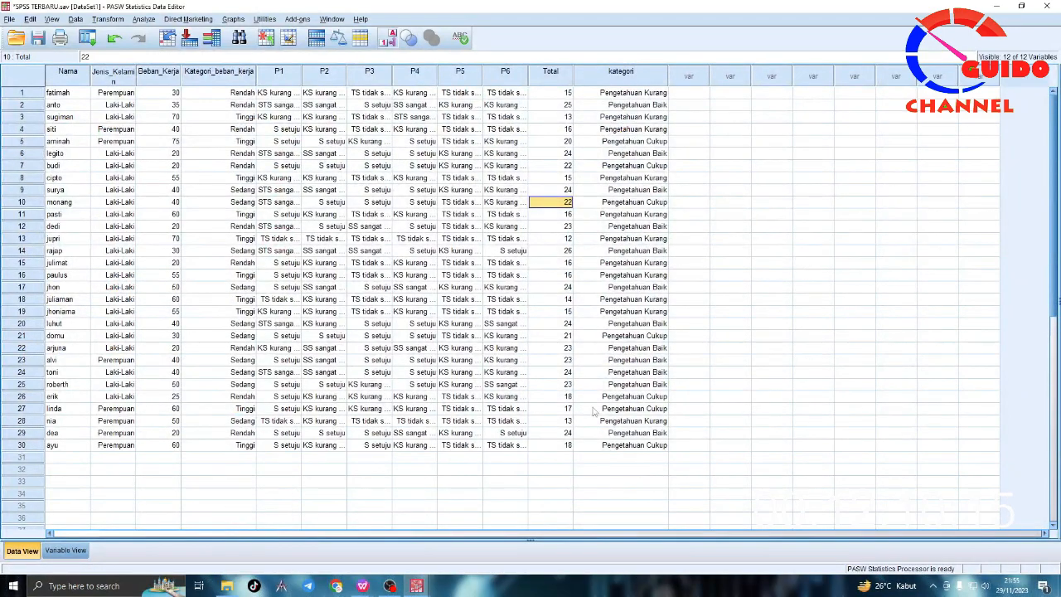
{"action": "left_click", "coordinate": [611, 384]}
{"action": "left_click_drag", "start_coordinate": [566, 372], "coordinate": [613, 387]}
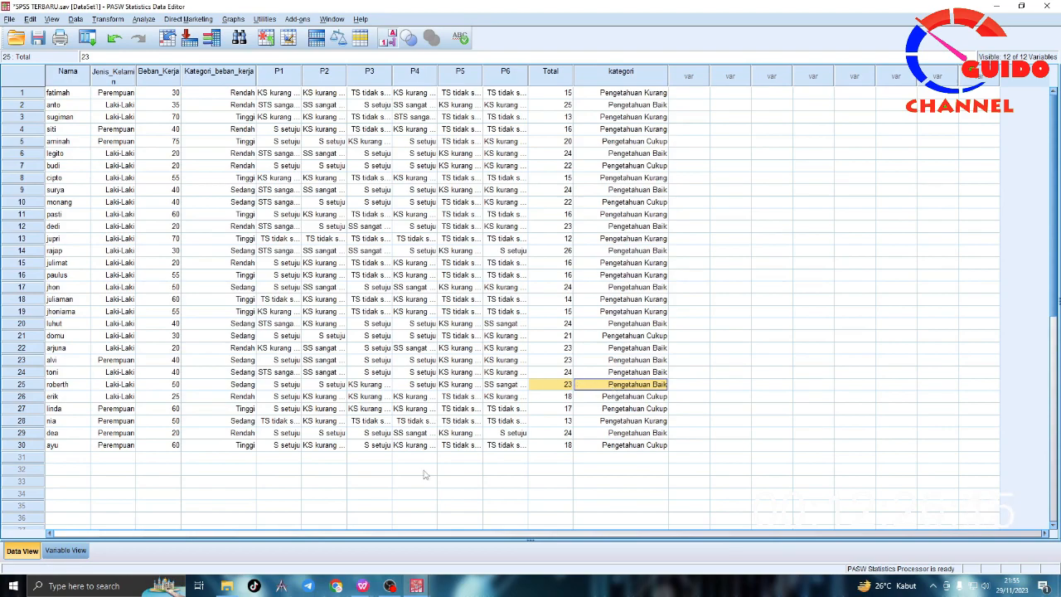
Step: Switch to the WPS notes and review the three knowledge categories with their score ranges
{"action": "mouse_move", "coordinate": [362, 585]}
{"action": "left_click", "coordinate": [319, 513]}
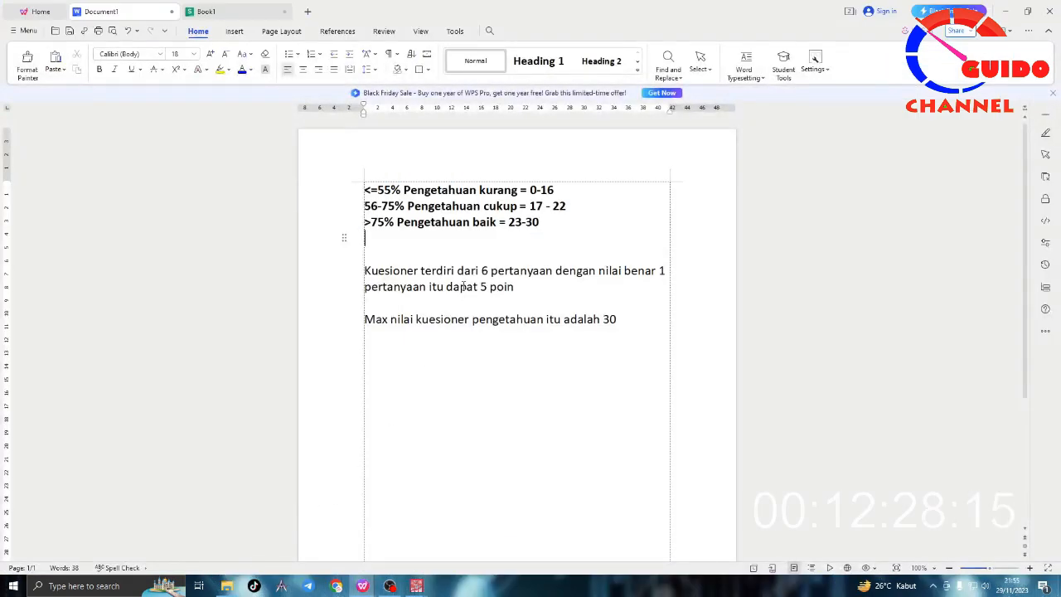
{"action": "left_click_drag", "start_coordinate": [533, 239], "coordinate": [363, 187]}
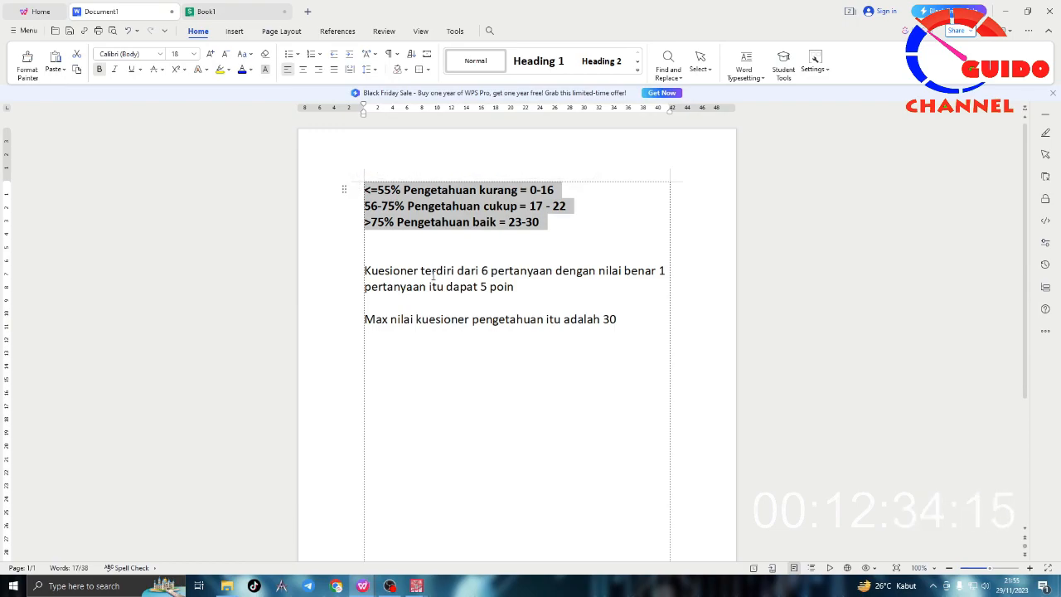
{"action": "left_click", "coordinate": [548, 226]}
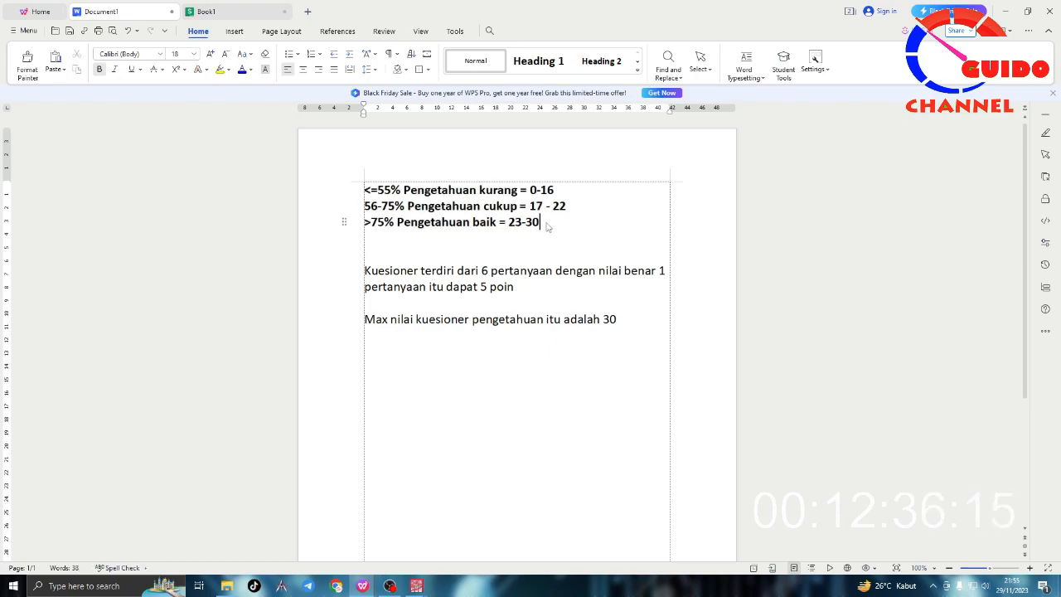
{"action": "left_click_drag", "start_coordinate": [496, 222], "coordinate": [355, 199]}
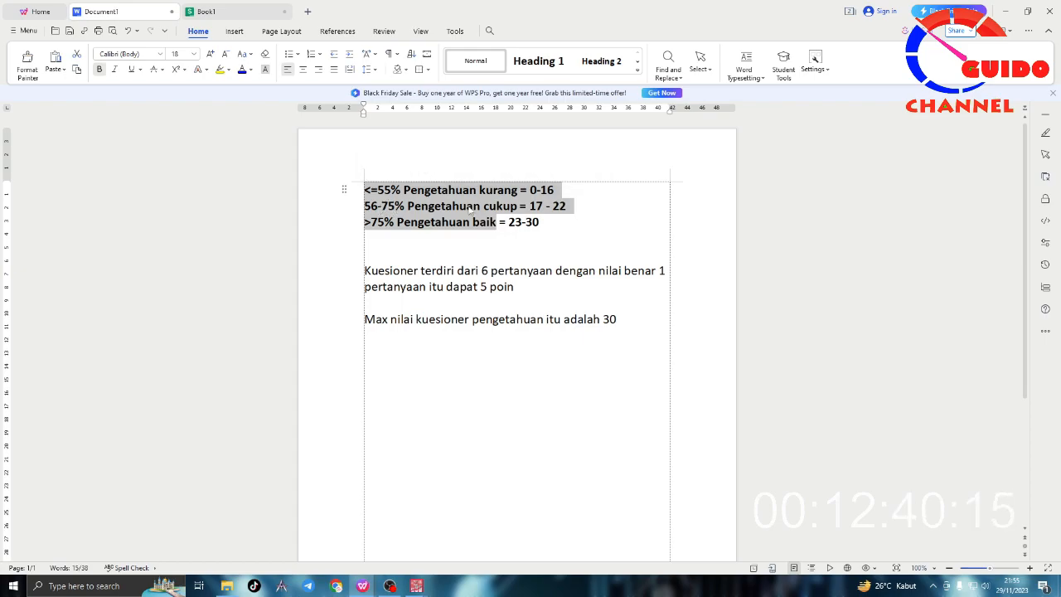
{"action": "left_click", "coordinate": [544, 210]}
Step: Color the score ranges of all three knowledge categories red, including their equals signs
{"action": "left_click_drag", "start_coordinate": [540, 220], "coordinate": [500, 222]}
{"action": "left_click", "coordinate": [551, 221]}
{"action": "left_click", "coordinate": [568, 220]}
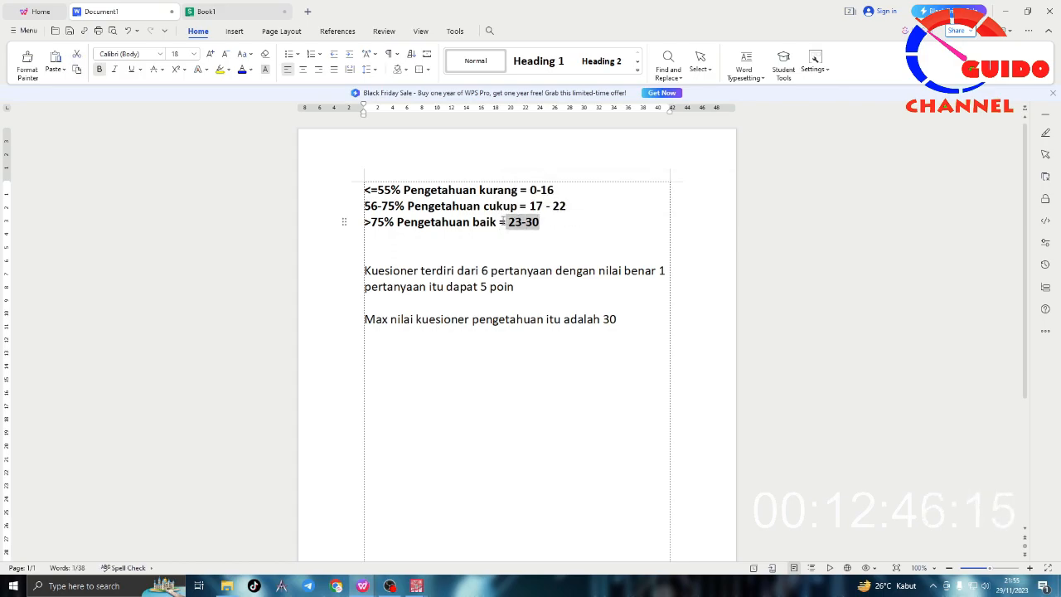
{"action": "left_click", "coordinate": [251, 70]}
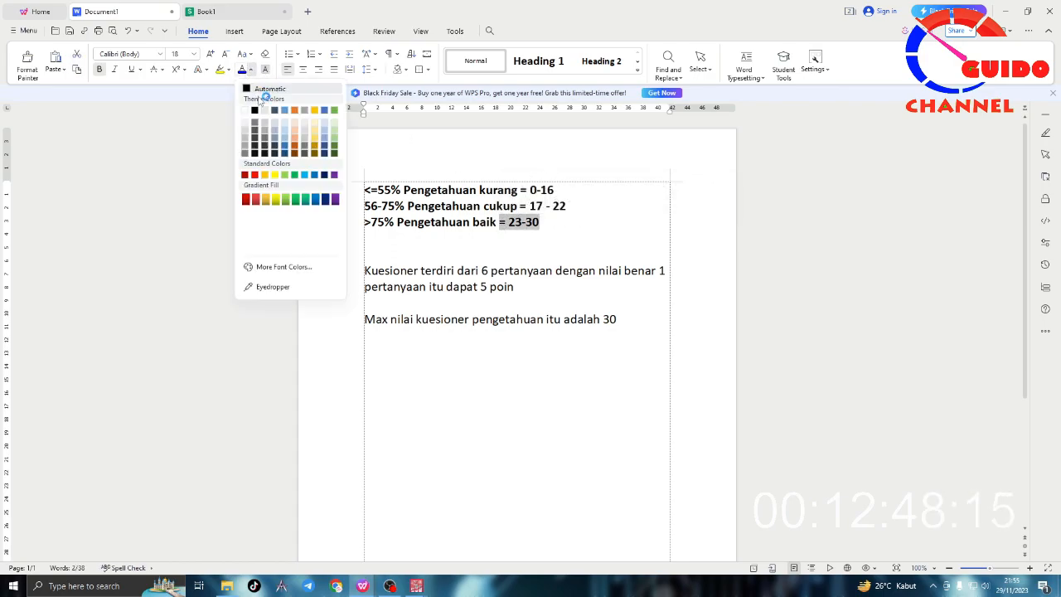
{"action": "left_click", "coordinate": [256, 176]}
{"action": "left_click_drag", "start_coordinate": [567, 207], "coordinate": [517, 191]}
{"action": "left_click", "coordinate": [242, 71]}
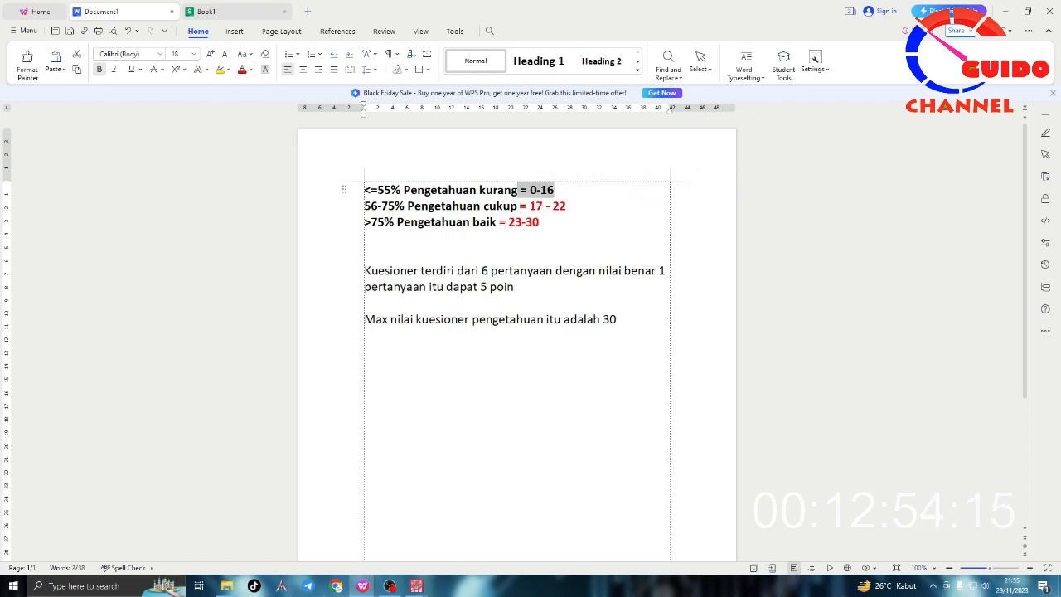
{"action": "left_click", "coordinate": [242, 71]}
{"action": "left_click", "coordinate": [466, 233]}
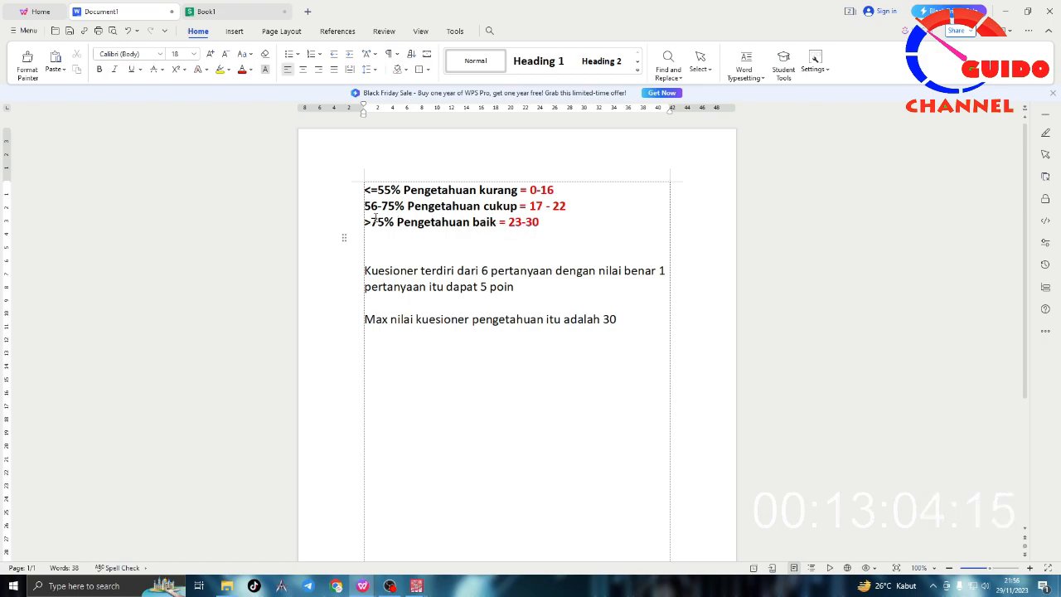
Step: Compare the category percentages in the notes with their score ranges and the maximum questionnaire score
{"action": "left_click_drag", "start_coordinate": [567, 207], "coordinate": [489, 208]}
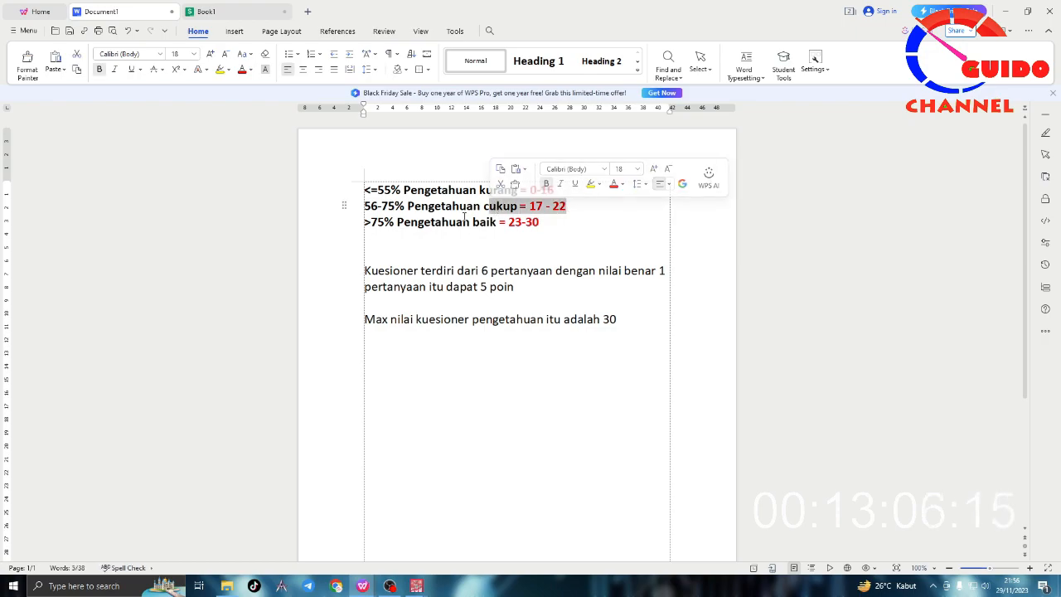
{"action": "left_click_drag", "start_coordinate": [365, 189], "coordinate": [403, 190]}
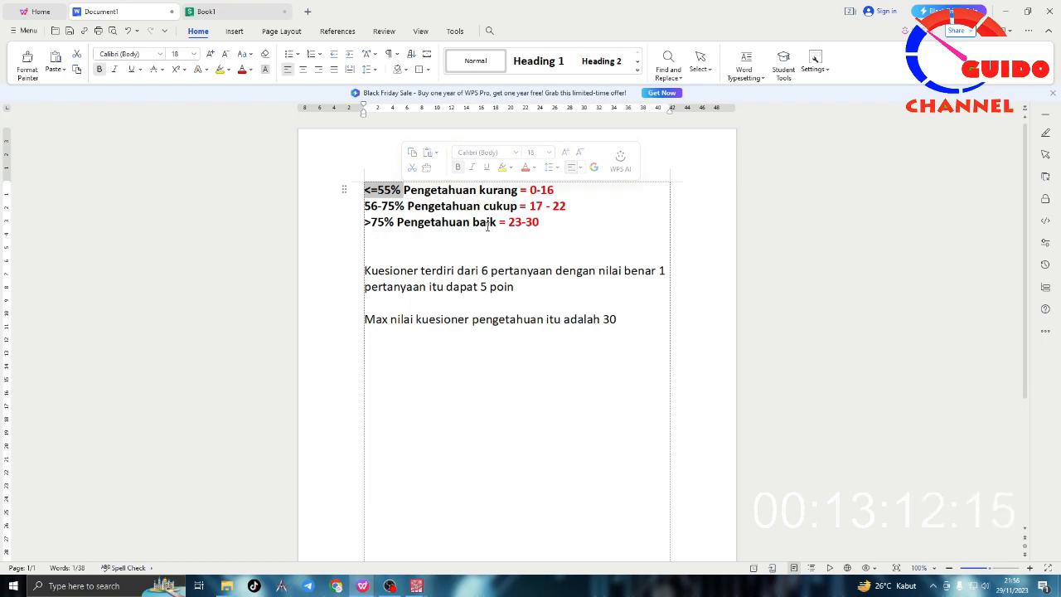
{"action": "left_click_drag", "start_coordinate": [544, 224], "coordinate": [512, 189]}
{"action": "left_click", "coordinate": [509, 207]}
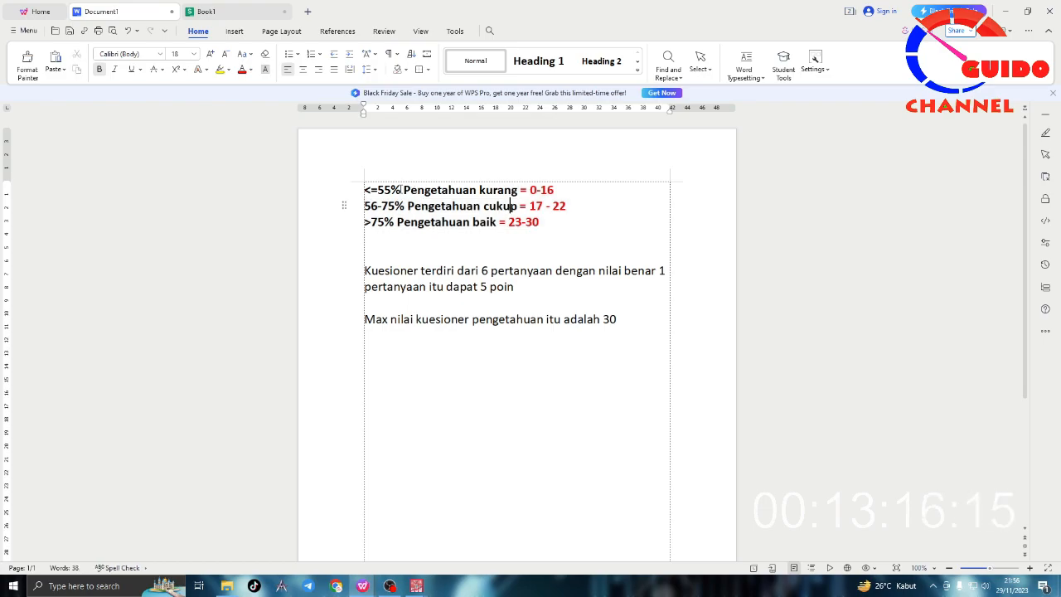
{"action": "left_click_drag", "start_coordinate": [401, 190], "coordinate": [363, 189]}
{"action": "left_click_drag", "start_coordinate": [560, 191], "coordinate": [530, 191]}
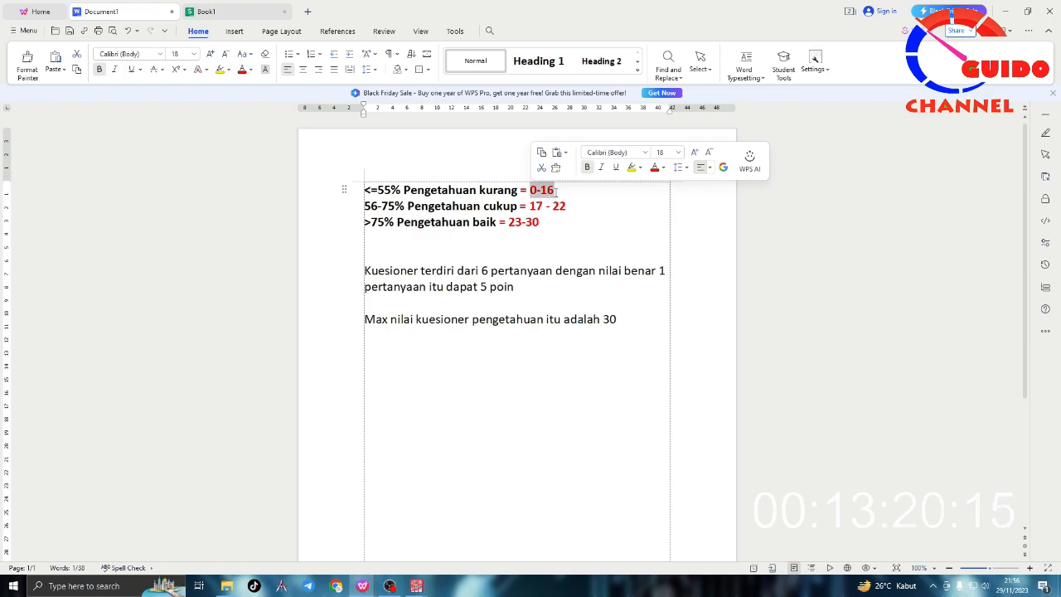
{"action": "left_click", "coordinate": [556, 192]}
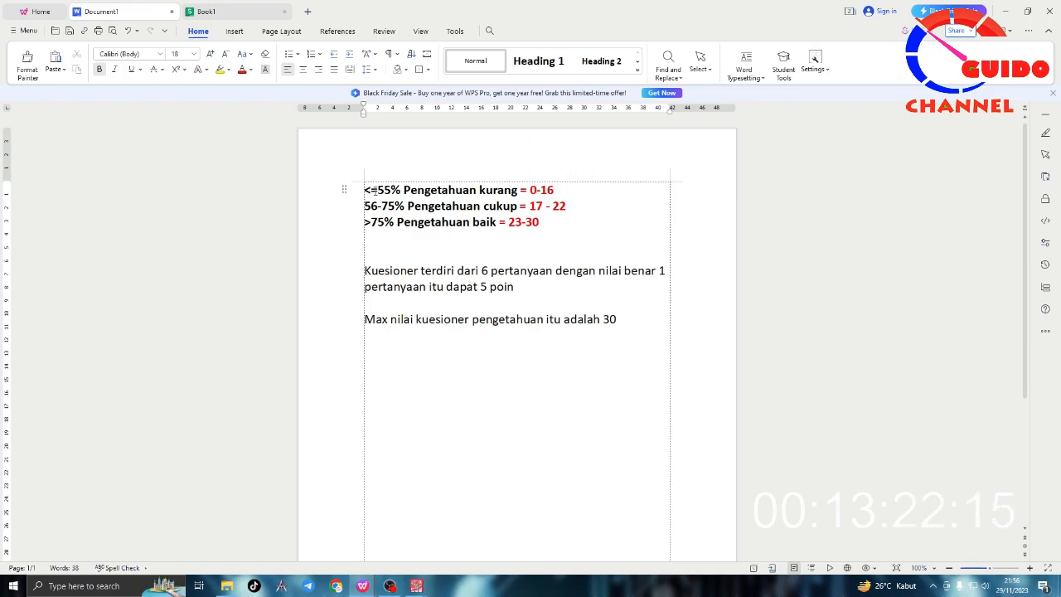
{"action": "mouse_move", "coordinate": [555, 191]}
{"action": "left_mouse_down"}
{"action": "mouse_move", "coordinate": [530, 192]}
{"action": "mouse_move", "coordinate": [554, 191]}
{"action": "left_mouse_up"}
{"action": "left_click", "coordinate": [553, 191]}
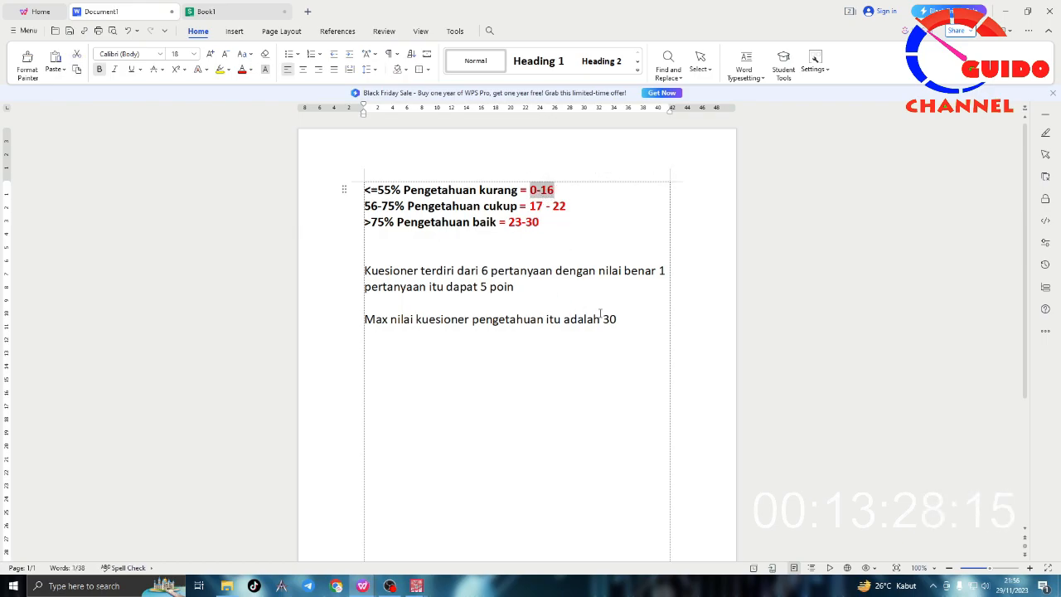
{"action": "left_click_drag", "start_coordinate": [377, 190], "coordinate": [391, 190]}
{"action": "left_click_drag", "start_coordinate": [603, 320], "coordinate": [618, 320]}
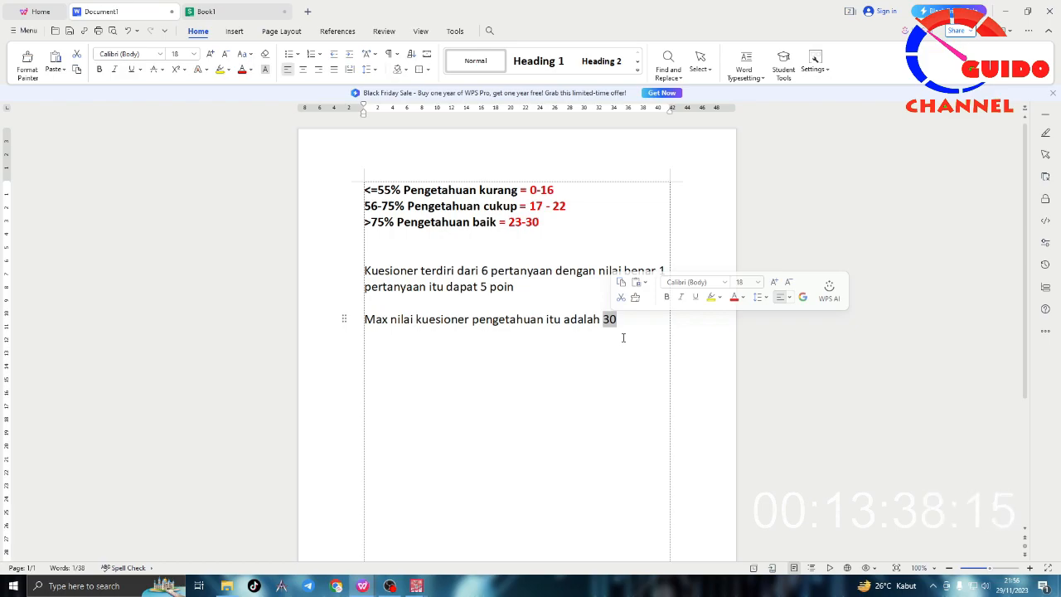
{"action": "left_click_drag", "start_coordinate": [555, 190], "coordinate": [520, 191]}
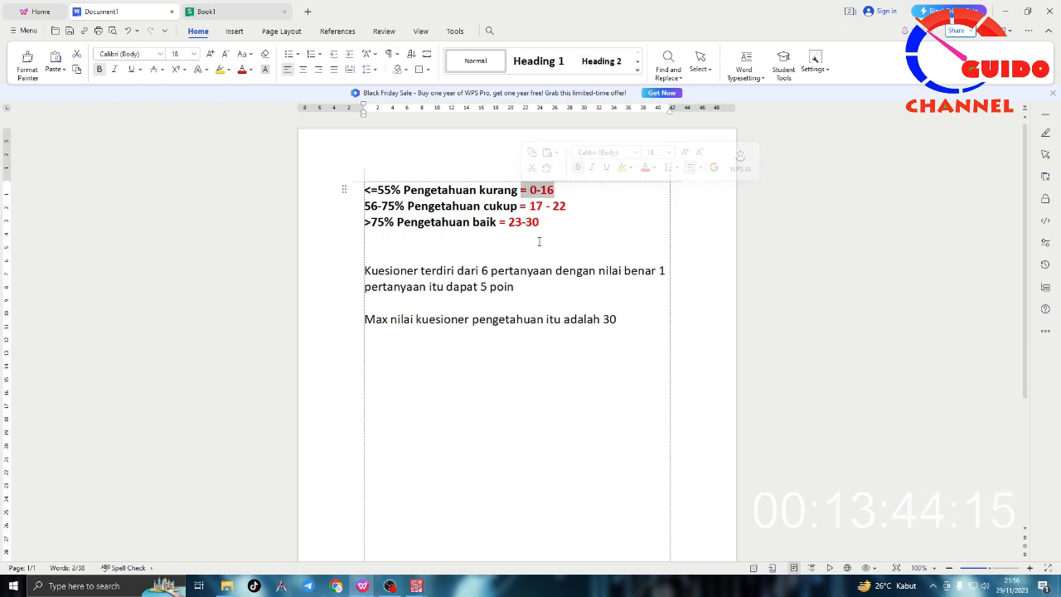
Step: Add spacing around the hyphens so the ranges read "0 -16" for Pengetahuan kurang and "23 - 30" for Pengetahuan baik
{"action": "left_click", "coordinate": [539, 241]}
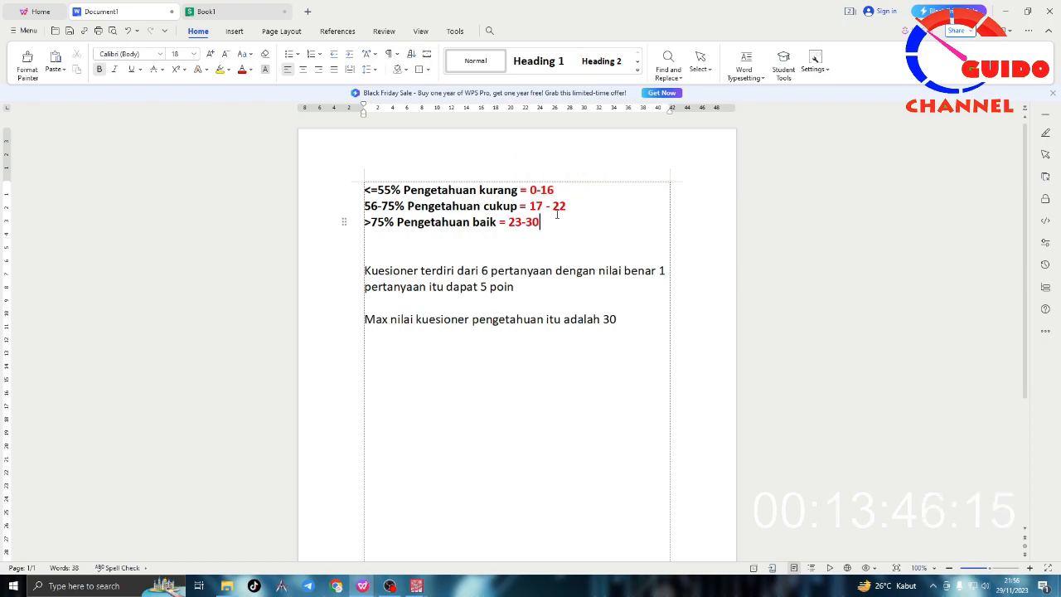
{"action": "left_click", "coordinate": [541, 190]}
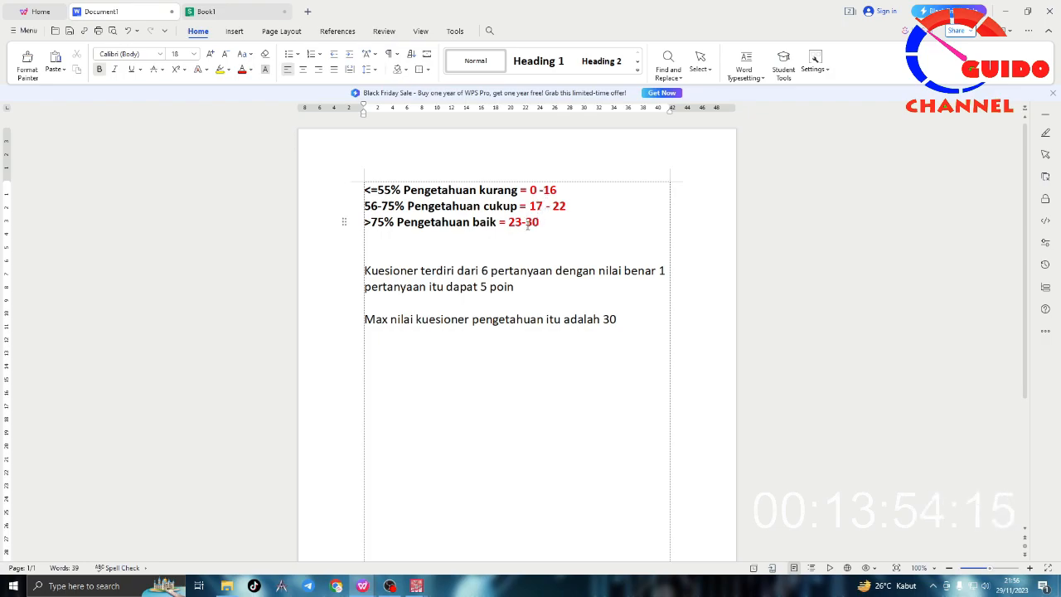
{"action": "left_click", "coordinate": [526, 222]}
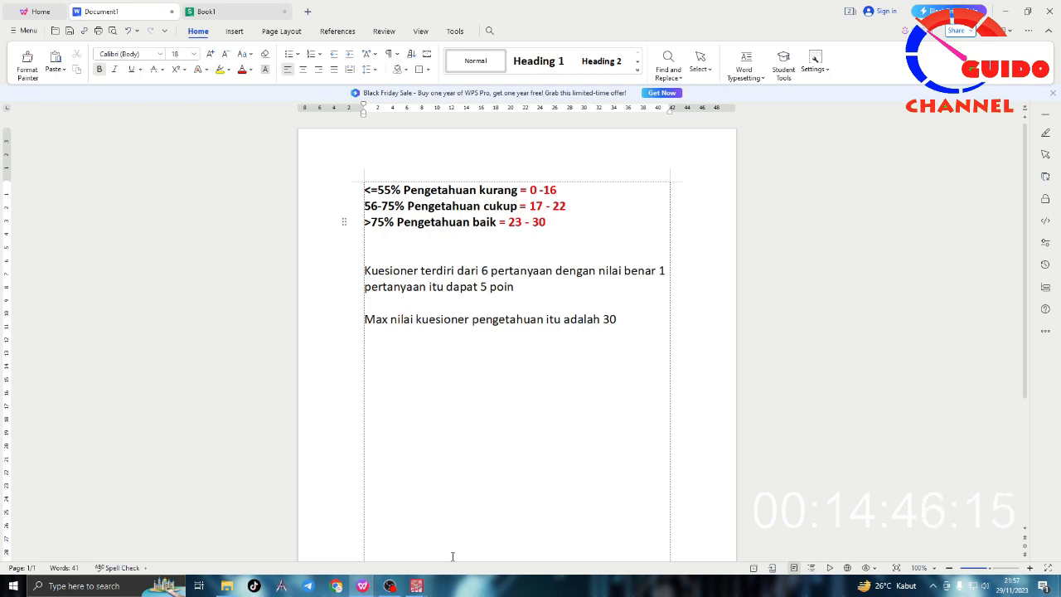
Step: Review the whole kategori column in SPSS against the three score ranges in the WPS notes
{"action": "mouse_move", "coordinate": [416, 585]}
{"action": "left_click", "coordinate": [480, 531]}
{"action": "left_click_drag", "start_coordinate": [617, 92], "coordinate": [628, 445]}
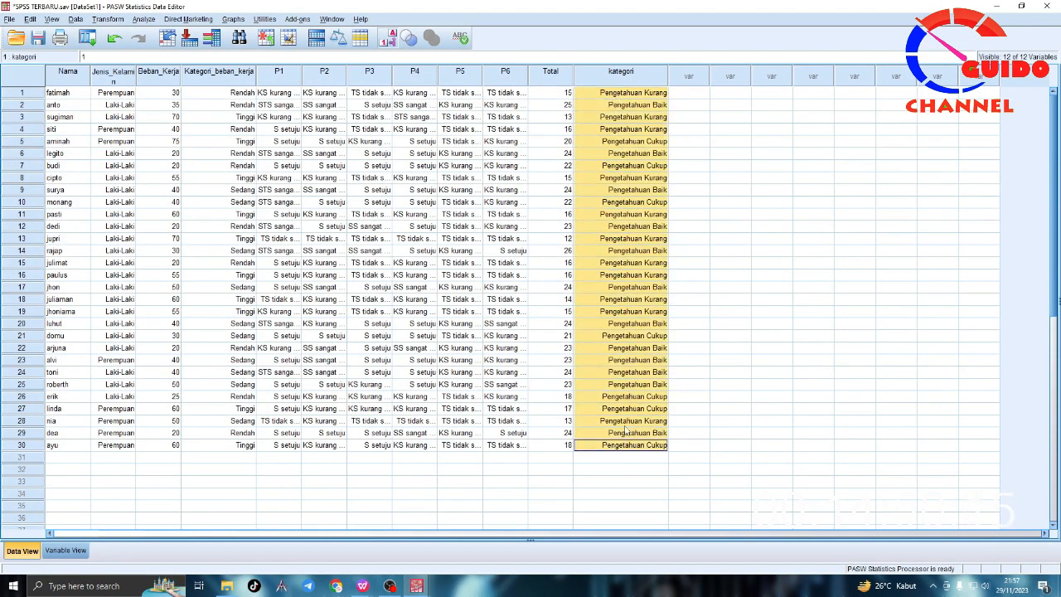
{"action": "double_click", "coordinate": [606, 106]}
{"action": "left_click", "coordinate": [612, 92]}
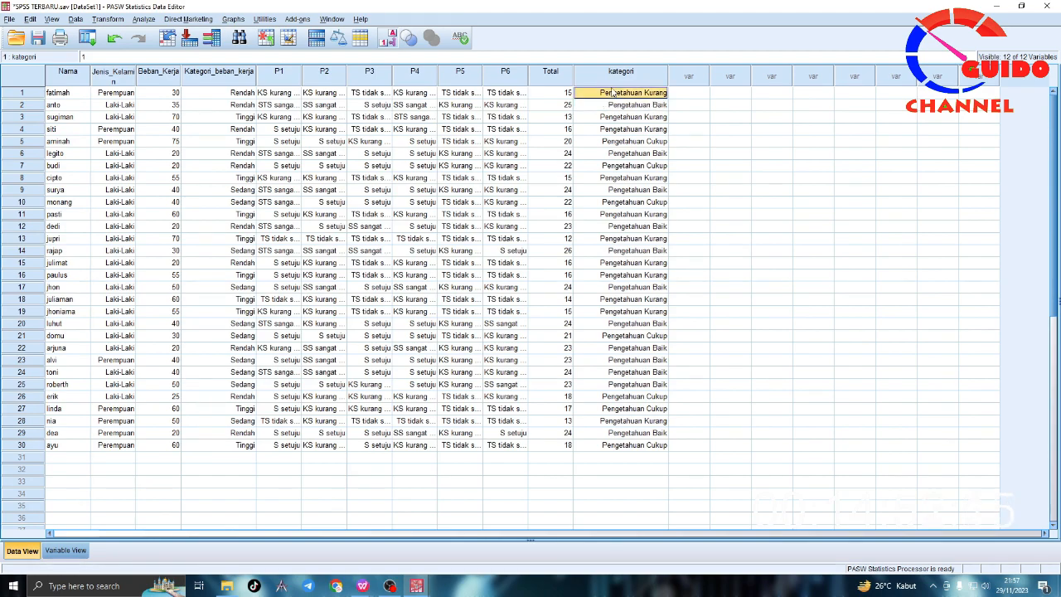
{"action": "left_click", "coordinate": [644, 82]}
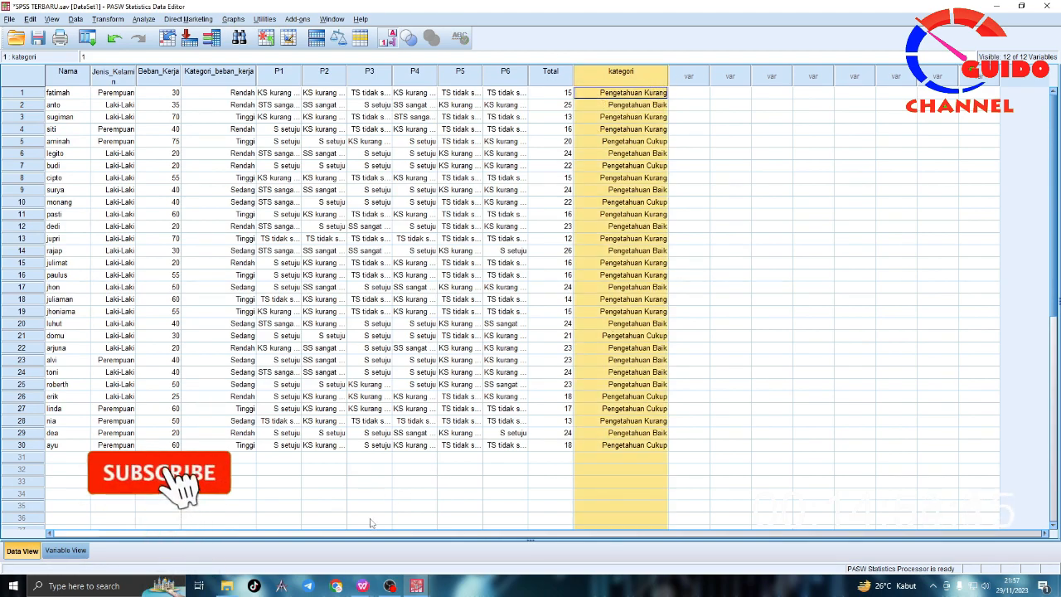
{"action": "mouse_move", "coordinate": [363, 585]}
{"action": "left_click", "coordinate": [301, 531]}
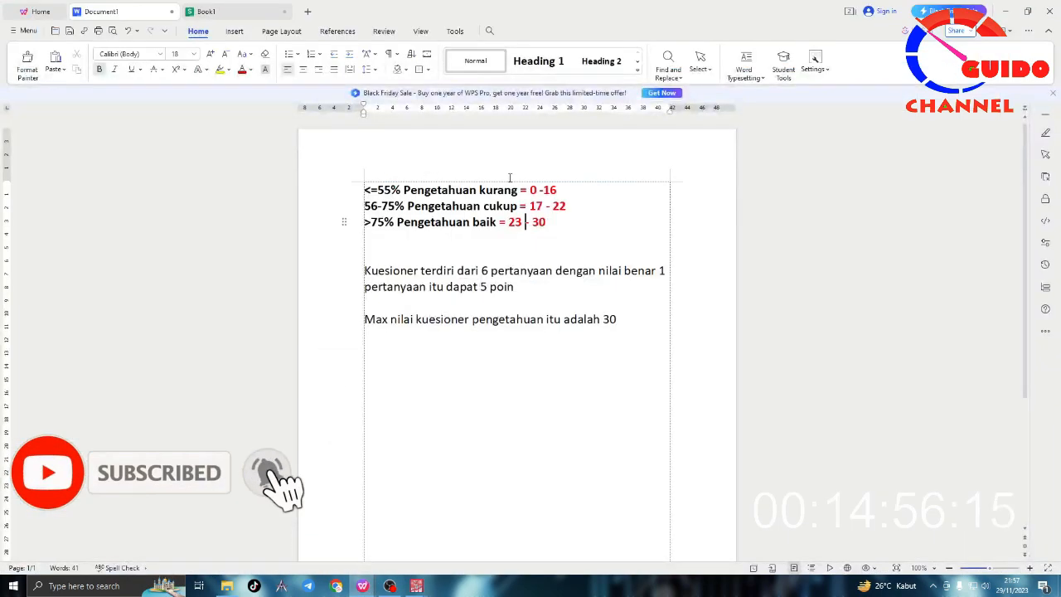
{"action": "left_click_drag", "start_coordinate": [547, 222], "coordinate": [508, 223]}
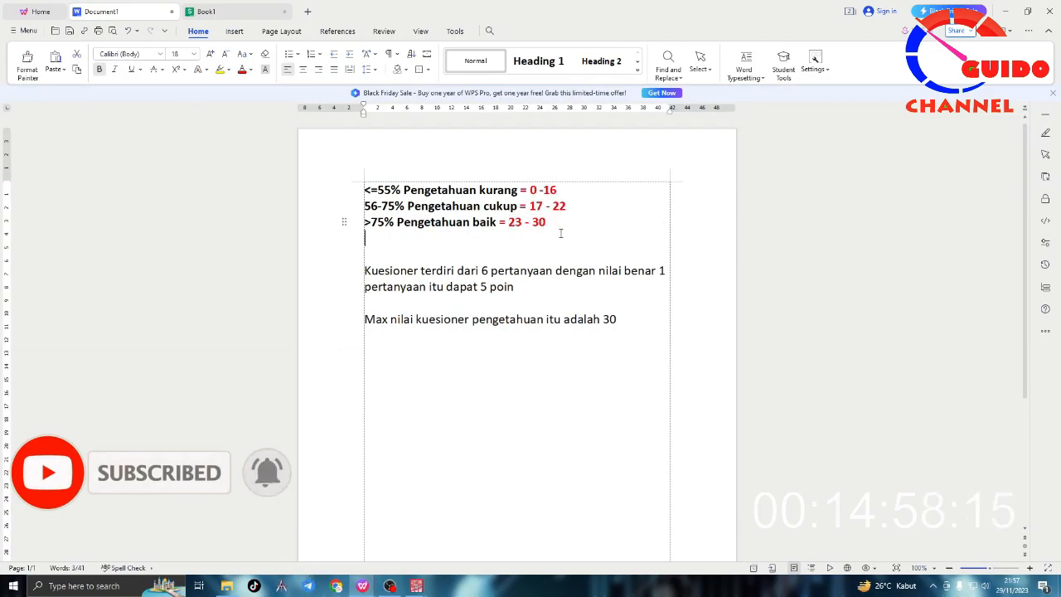
{"action": "left_click_drag", "start_coordinate": [567, 206], "coordinate": [529, 190]}
{"action": "left_click", "coordinate": [557, 224]}
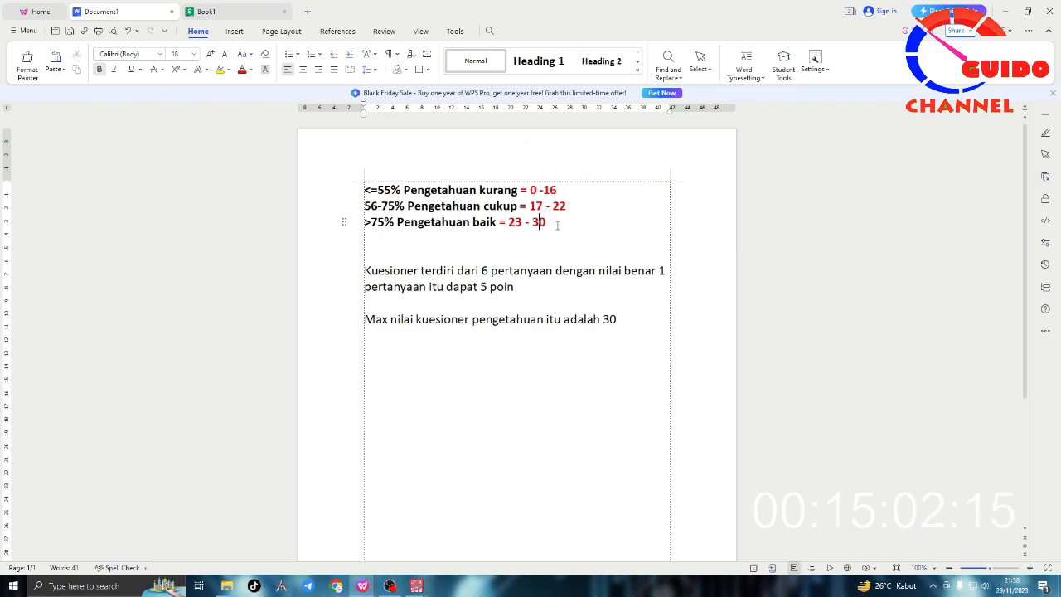
Step: Switch to SPSS, copy the Total column and paste it into the first empty variable after kategori
{"action": "mouse_move", "coordinate": [417, 586]}
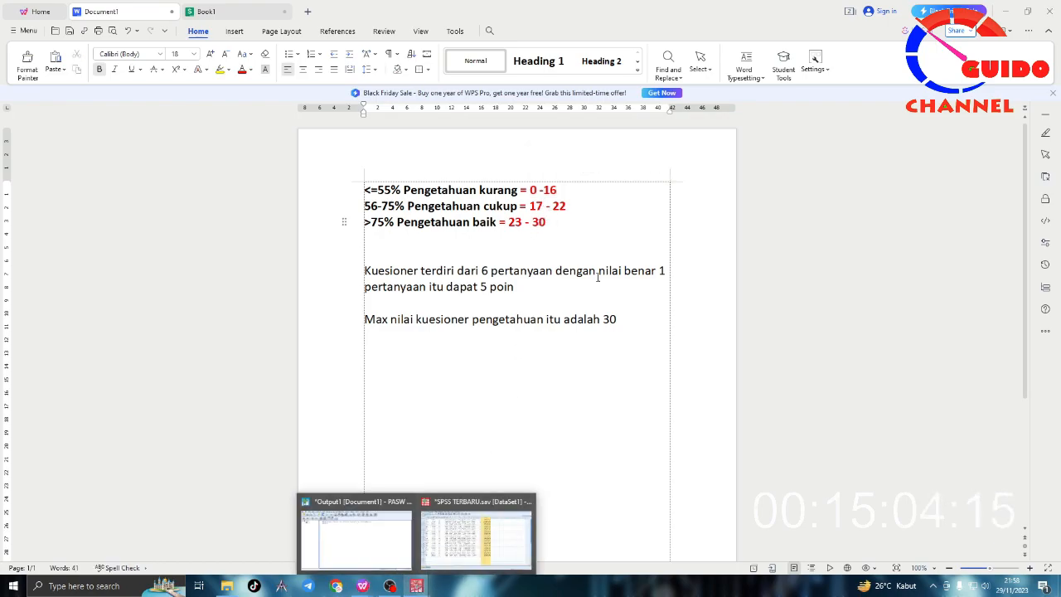
{"action": "left_click", "coordinate": [476, 534]}
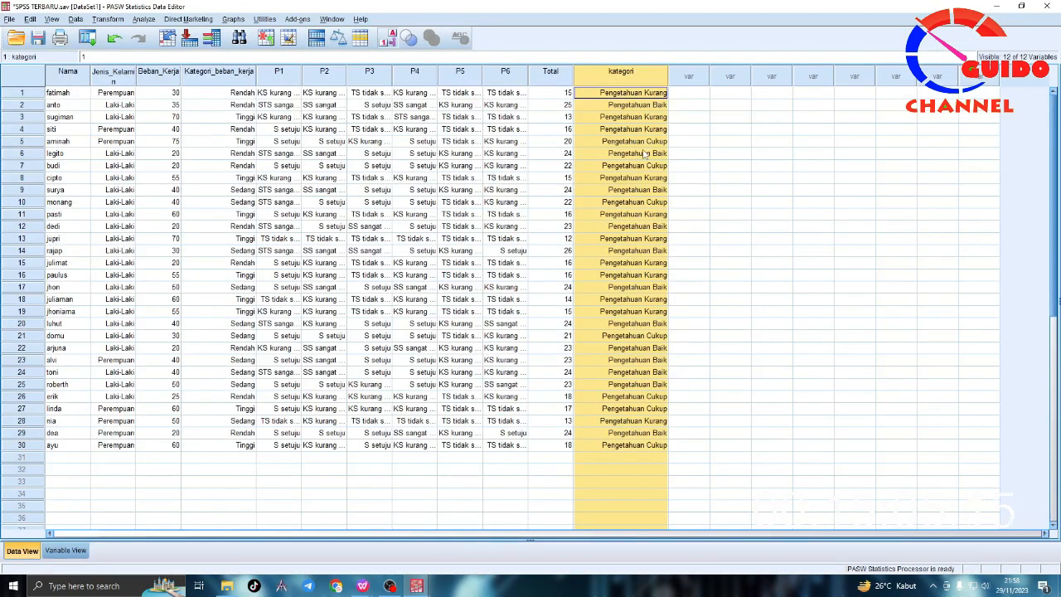
{"action": "left_click", "coordinate": [554, 81]}
{"action": "right_click", "coordinate": [553, 82]}
{"action": "left_click", "coordinate": [575, 104]}
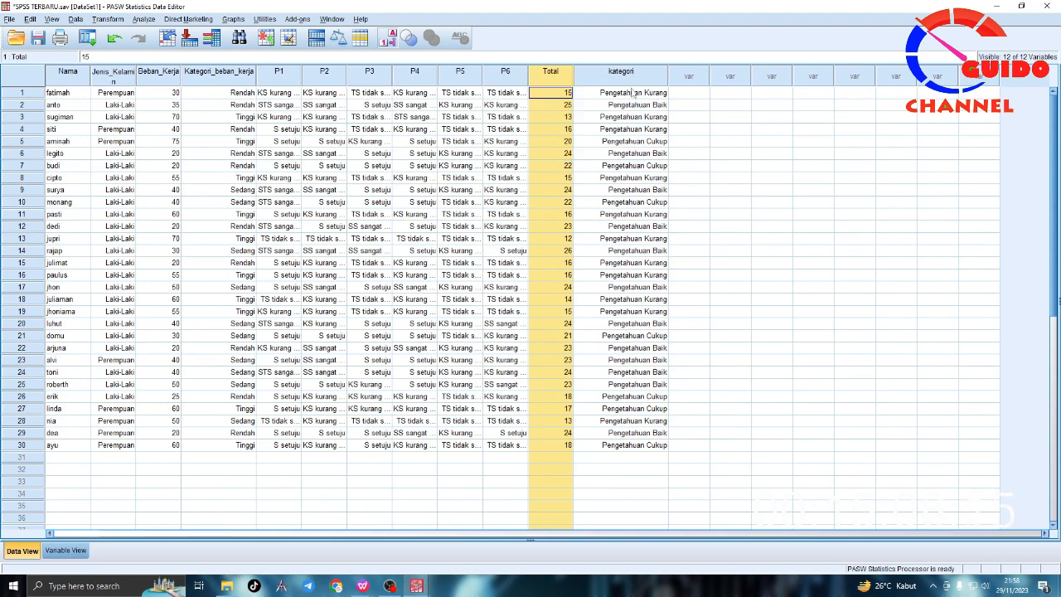
{"action": "left_click", "coordinate": [688, 76]}
{"action": "right_click", "coordinate": [688, 78]}
{"action": "left_click", "coordinate": [714, 114]}
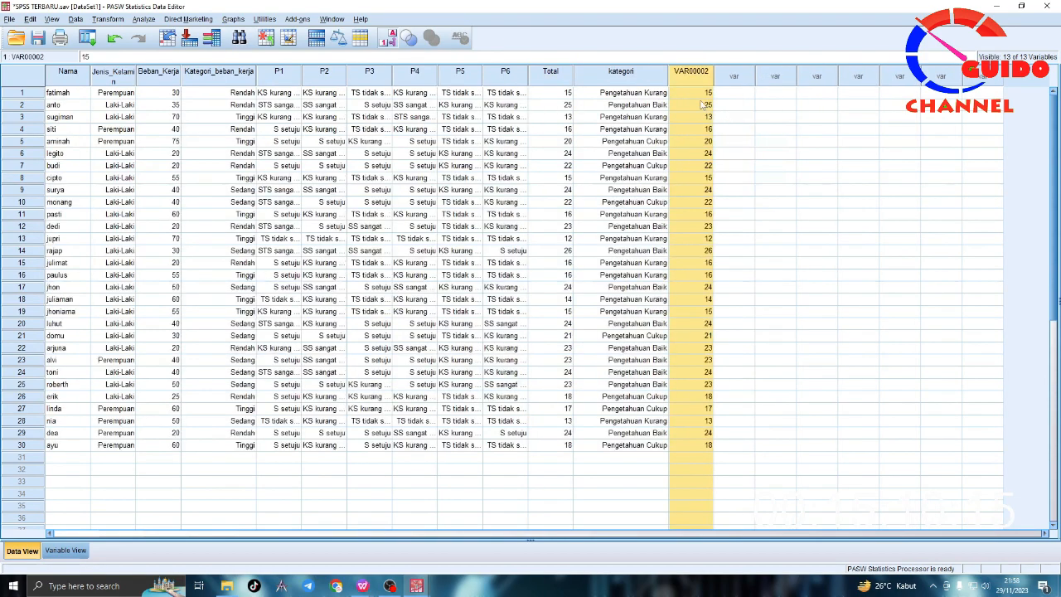
{"action": "left_click", "coordinate": [689, 92]}
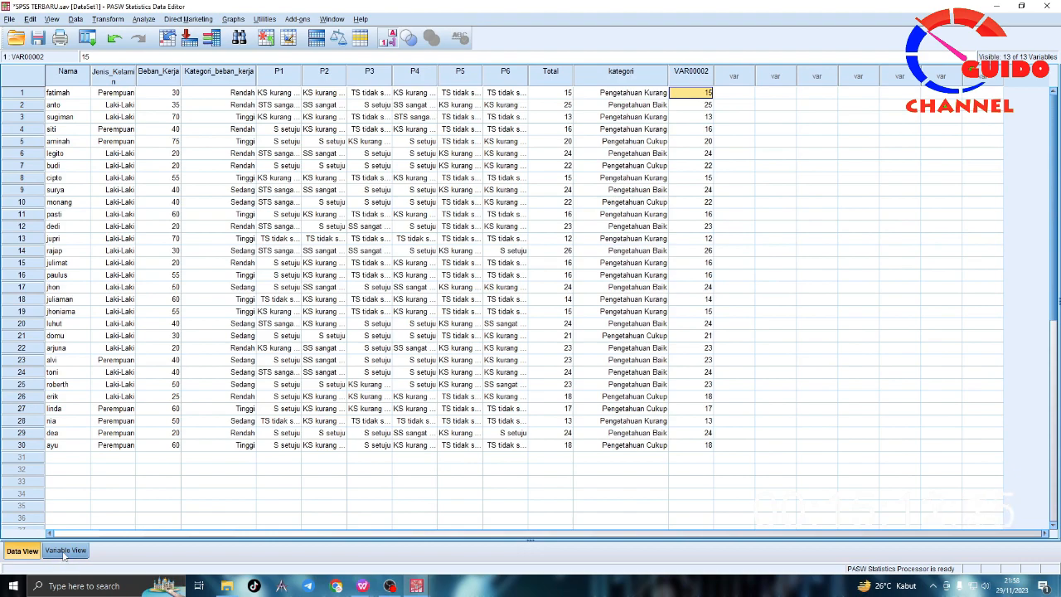
Step: Start Recode into Same Variables and replace kategori with VAR00002 as the variable to recode
{"action": "left_click", "coordinate": [678, 76]}
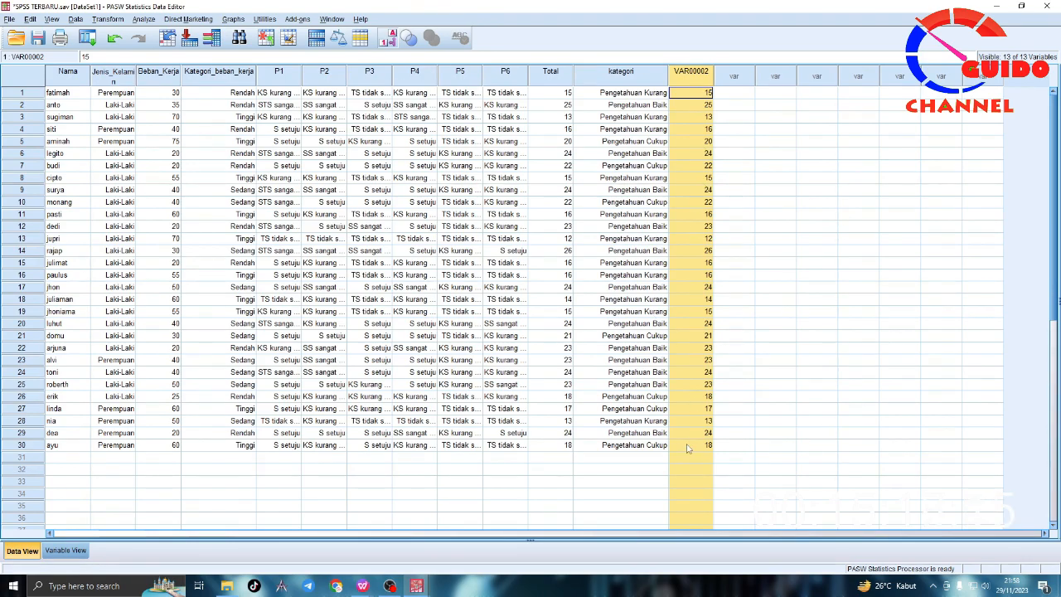
{"action": "left_click", "coordinate": [108, 18]}
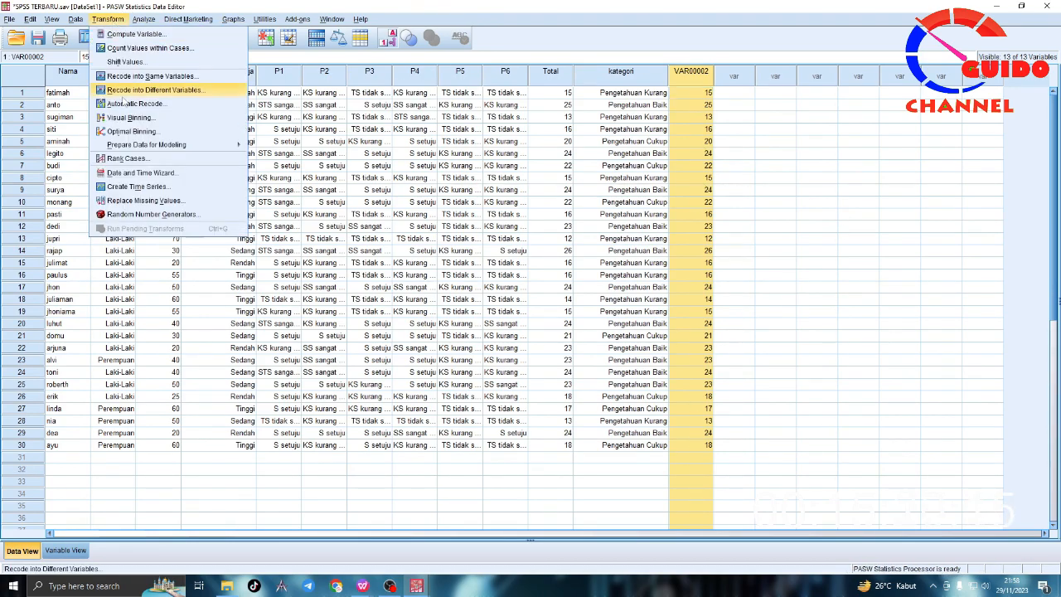
{"action": "left_click", "coordinate": [149, 89]}
{"action": "left_click", "coordinate": [551, 247]}
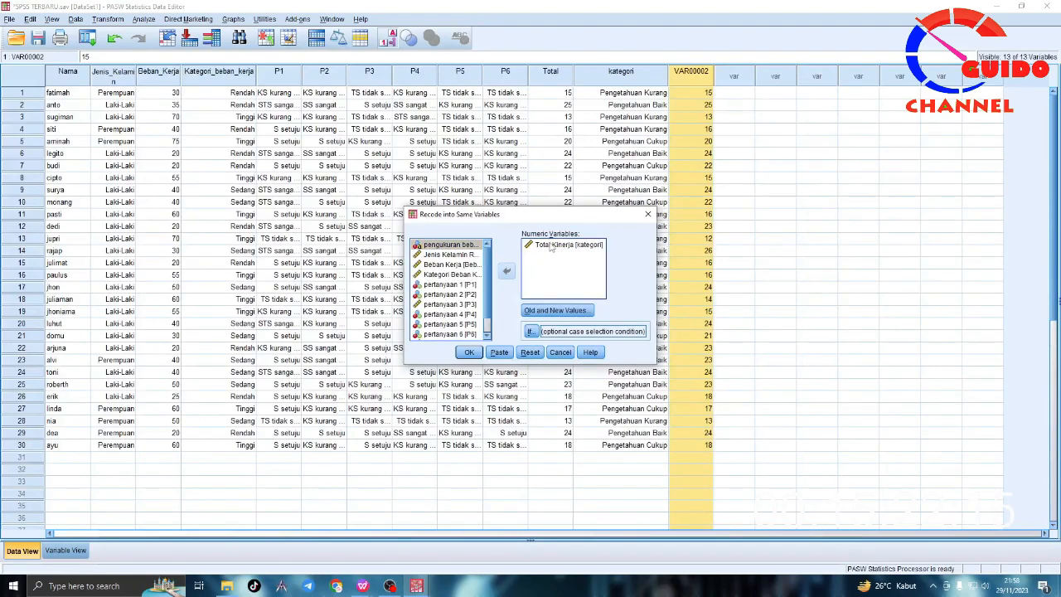
{"action": "left_click", "coordinate": [507, 272]}
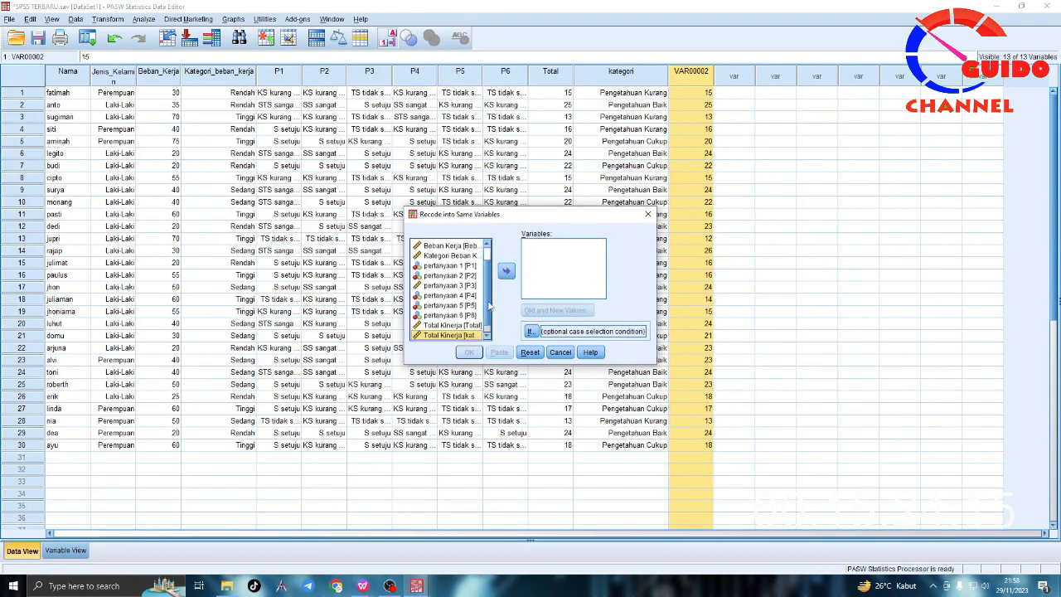
{"action": "scroll", "coordinate": [479, 317], "scroll_direction": "down", "scroll_amount": 1}
{"action": "left_click", "coordinate": [451, 335]}
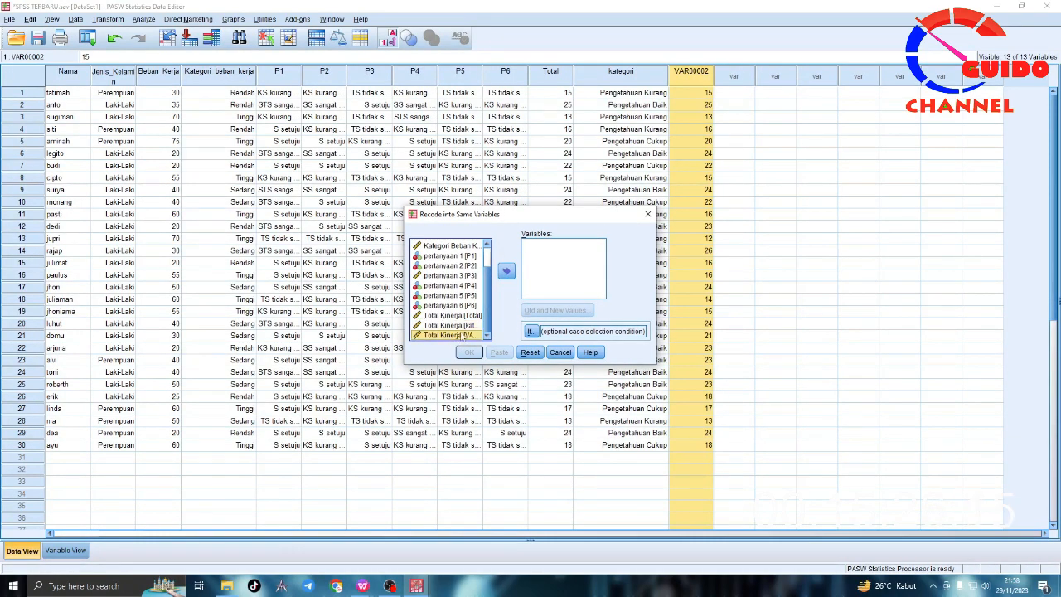
{"action": "left_click", "coordinate": [506, 271]}
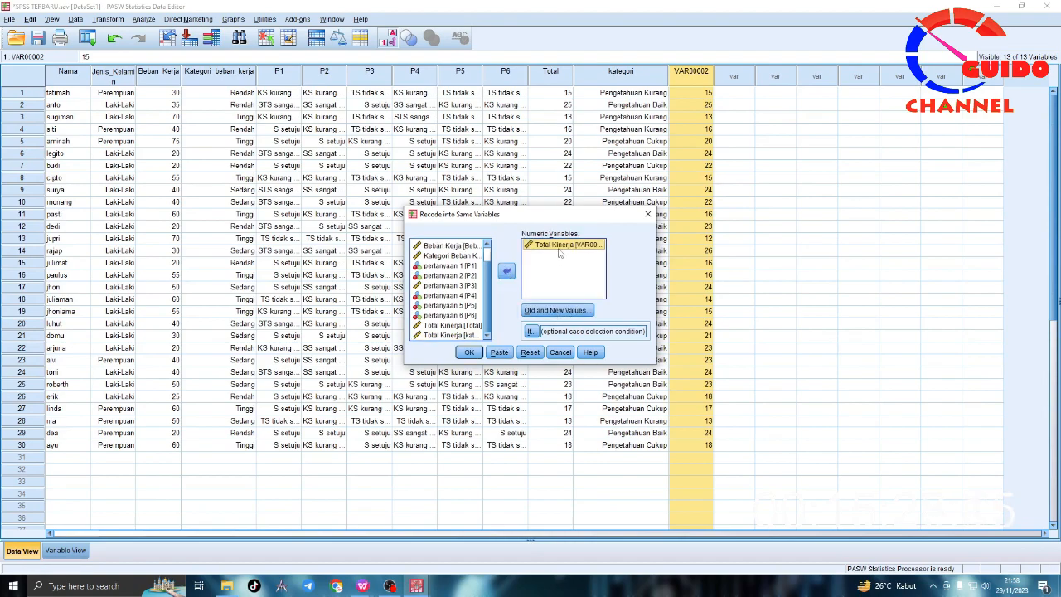
Step: Remove all three existing old-to-new value rules from the recode of VAR00002
{"action": "left_click", "coordinate": [547, 312]}
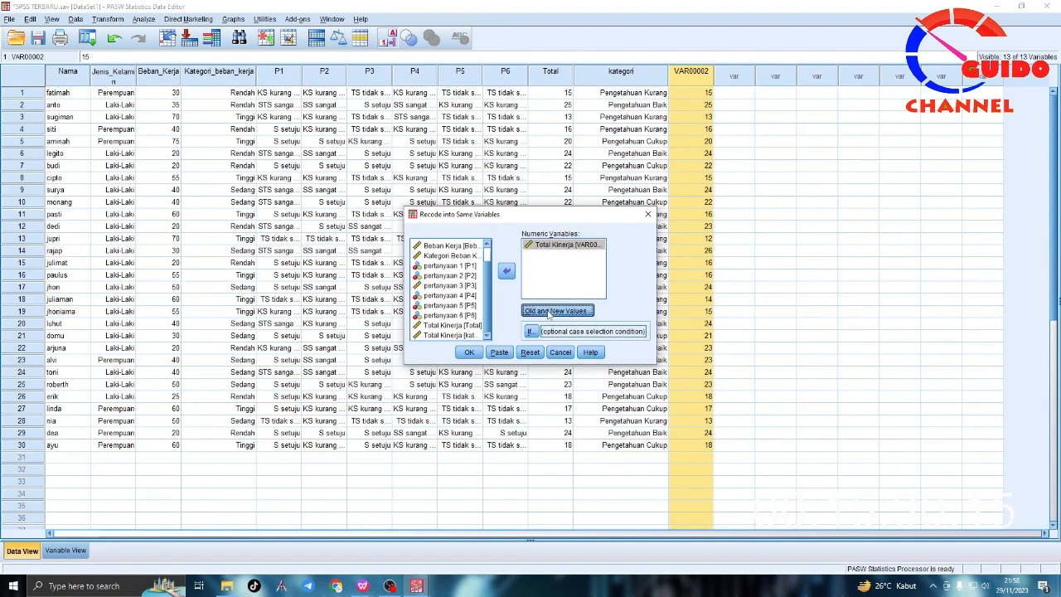
{"action": "left_click", "coordinate": [562, 281]}
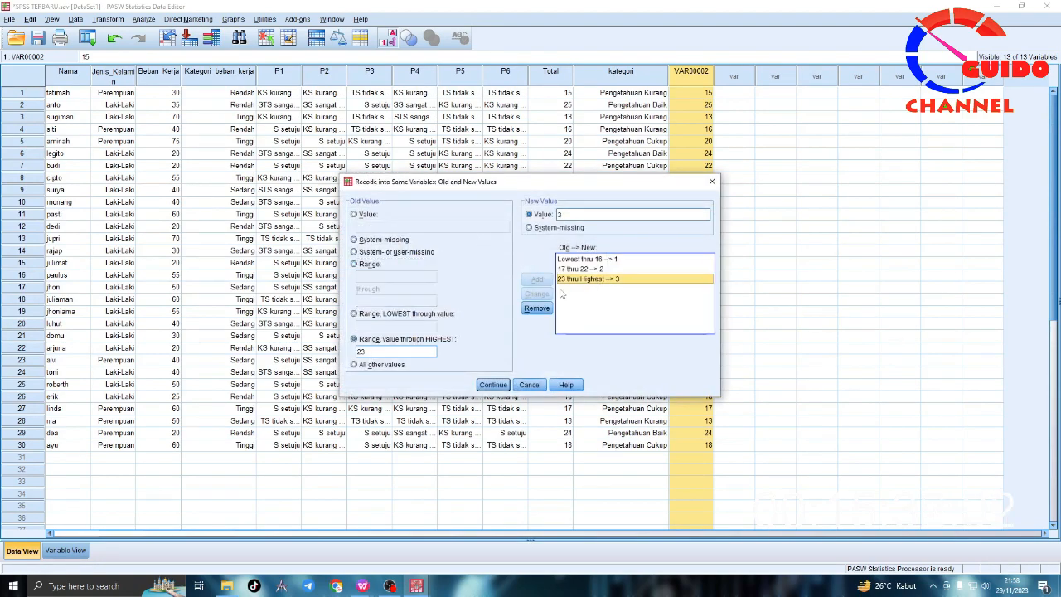
{"action": "left_click", "coordinate": [537, 308]}
{"action": "left_click", "coordinate": [582, 270]}
{"action": "left_click", "coordinate": [536, 308]}
{"action": "left_click", "coordinate": [570, 279]}
{"action": "left_click", "coordinate": [537, 308]}
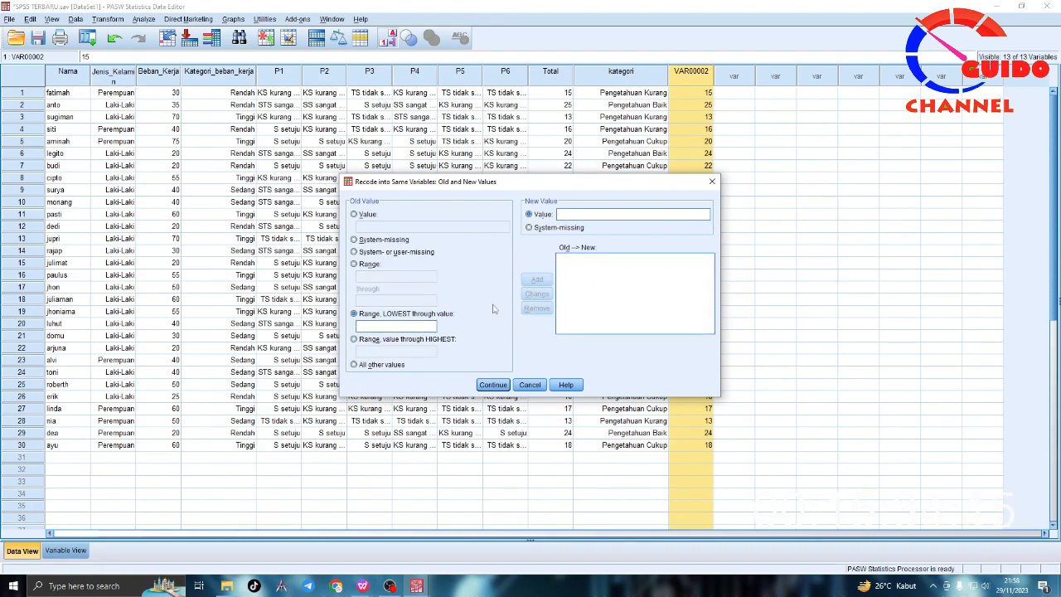
Step: Add a recode rule that turns the range 0 through 16 into 1
{"action": "left_click", "coordinate": [354, 264]}
{"action": "left_click", "coordinate": [370, 275]}
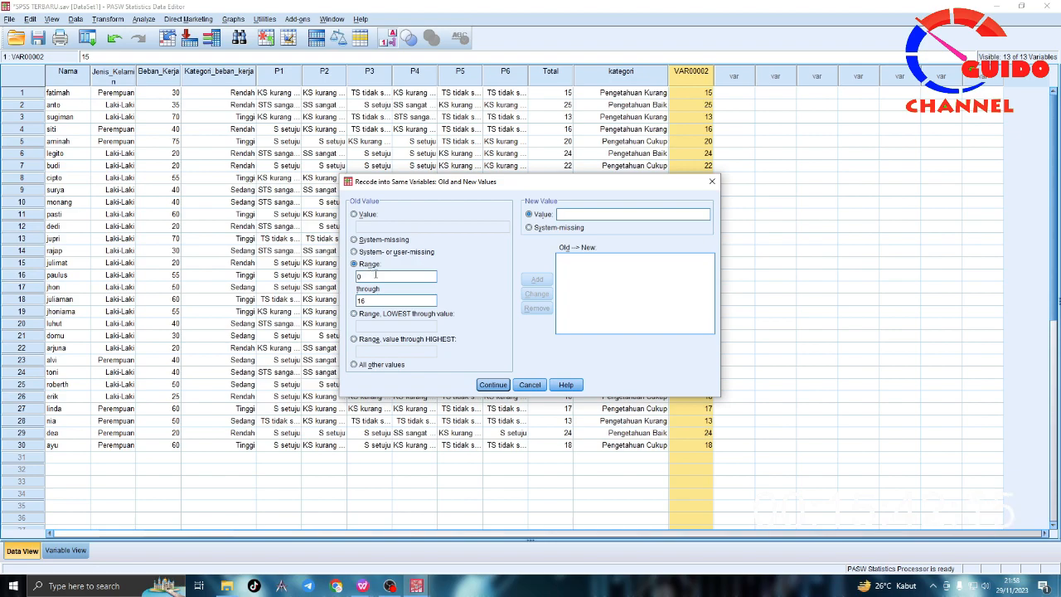
{"action": "left_click", "coordinate": [609, 213]}
{"action": "type", "text": "1"}
{"action": "left_click", "coordinate": [537, 280]}
Step: Check the Pengetahuan cukup range in the WPS notes and add a recode rule turning 17 through 22 into 2
{"action": "left_click", "coordinate": [368, 580]}
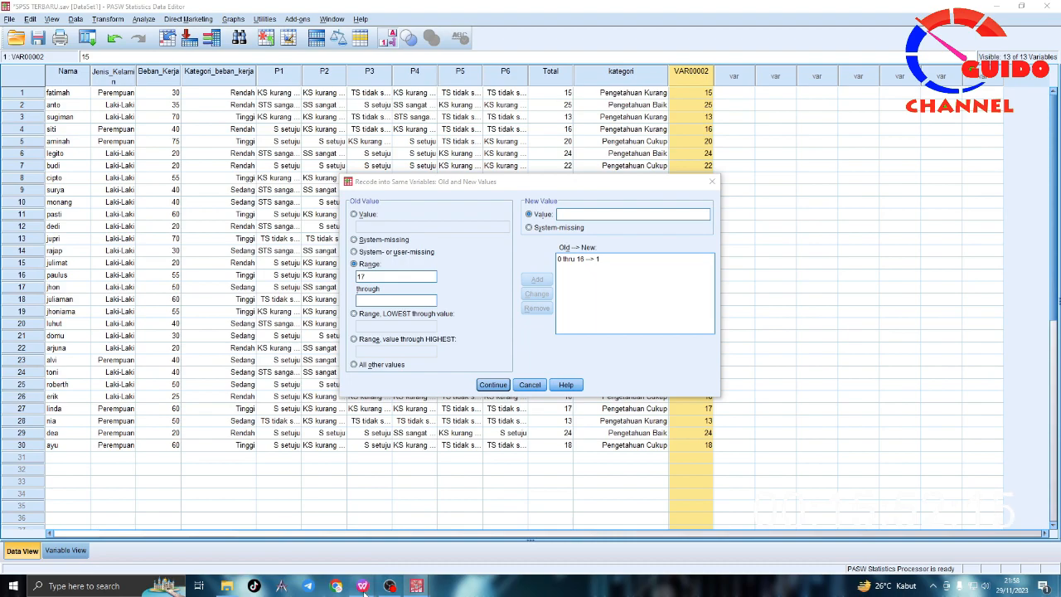
{"action": "left_click", "coordinate": [299, 522]}
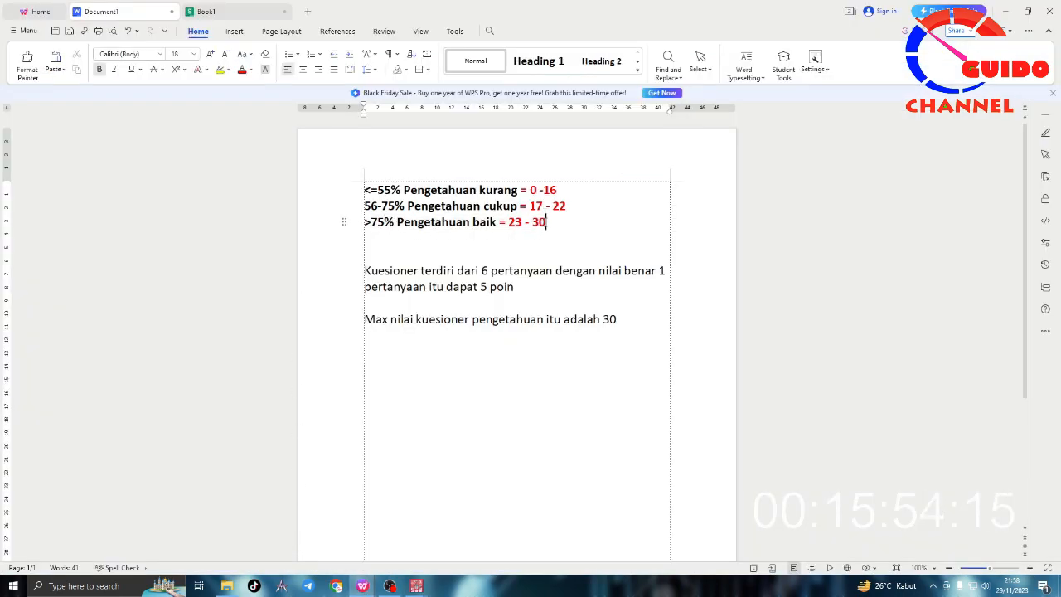
{"action": "mouse_move", "coordinate": [419, 586]}
{"action": "left_click", "coordinate": [437, 553]}
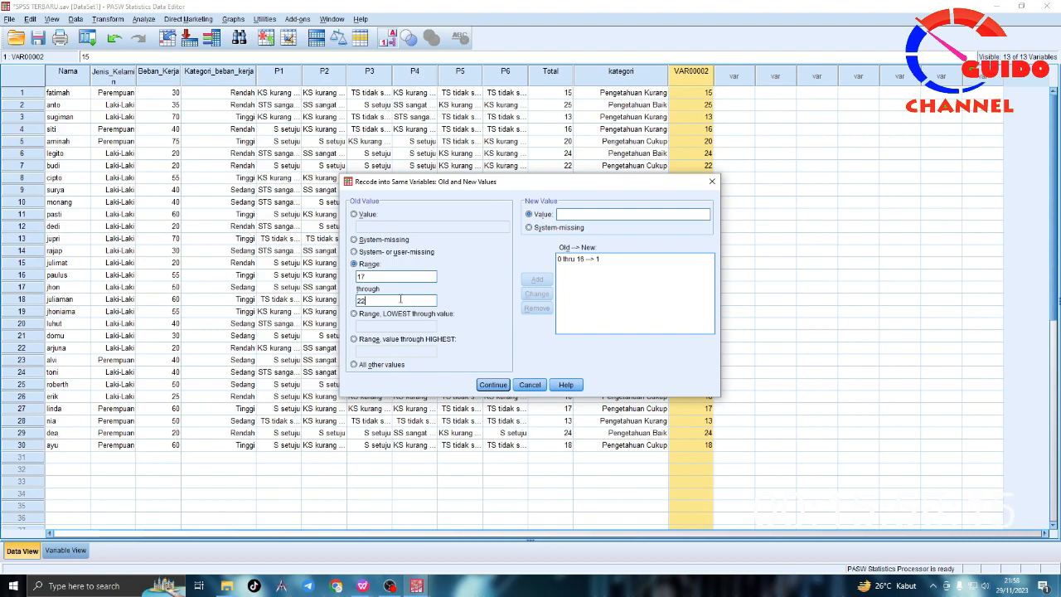
{"action": "left_click", "coordinate": [605, 215]}
{"action": "type", "text": "2"}
{"action": "left_click", "coordinate": [537, 279]}
Step: Add the rule turning 23 through 30 into 3, run the recode on VAR00002 and minimize the output viewer
{"action": "left_click", "coordinate": [628, 215]}
{"action": "type", "text": "3"}
{"action": "left_click", "coordinate": [537, 279]}
{"action": "left_click", "coordinate": [494, 385]}
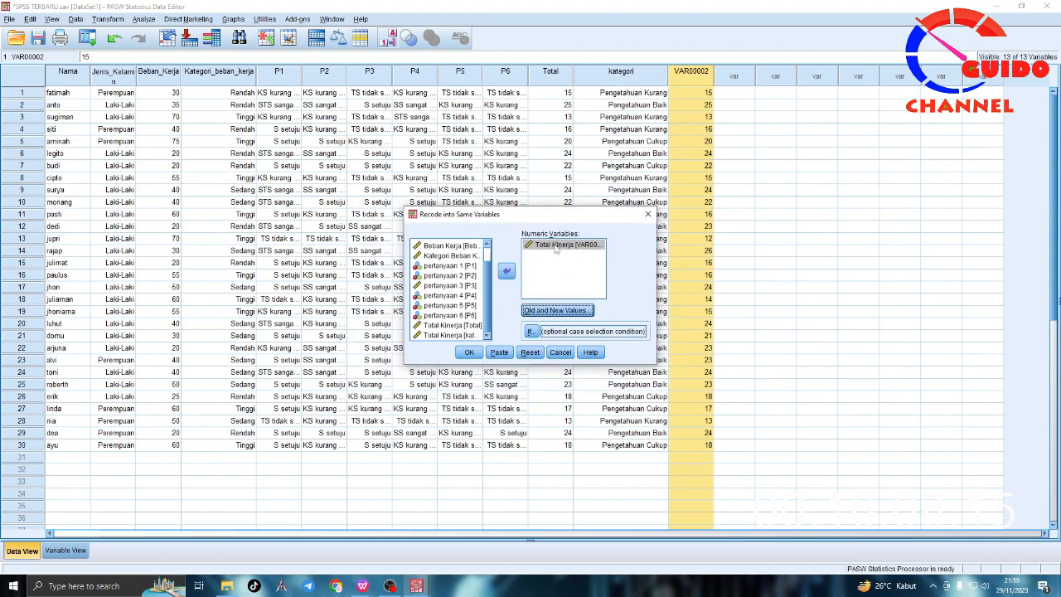
{"action": "left_click", "coordinate": [470, 353]}
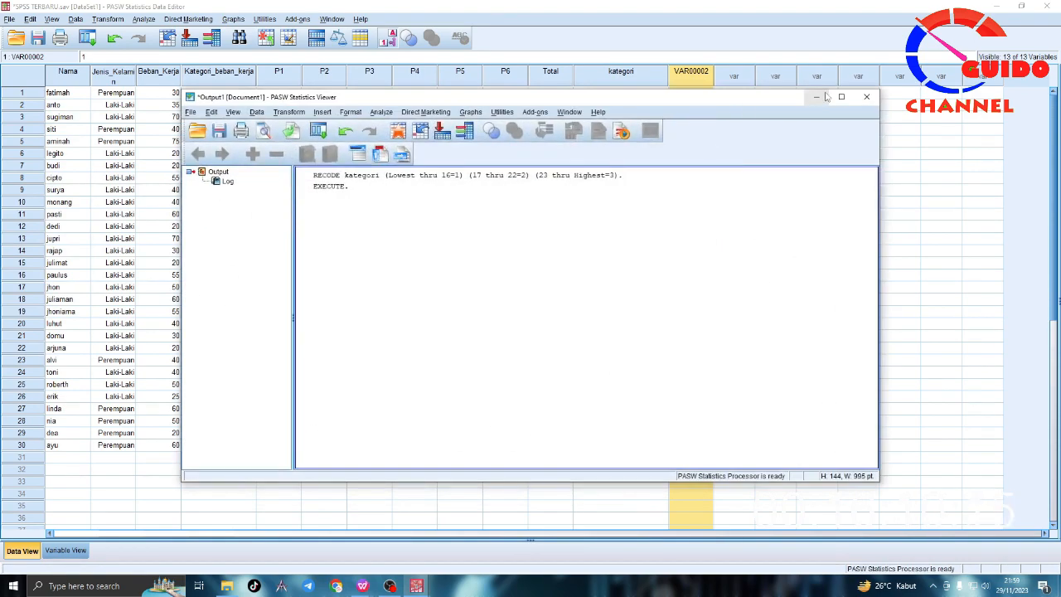
{"action": "left_click", "coordinate": [821, 97]}
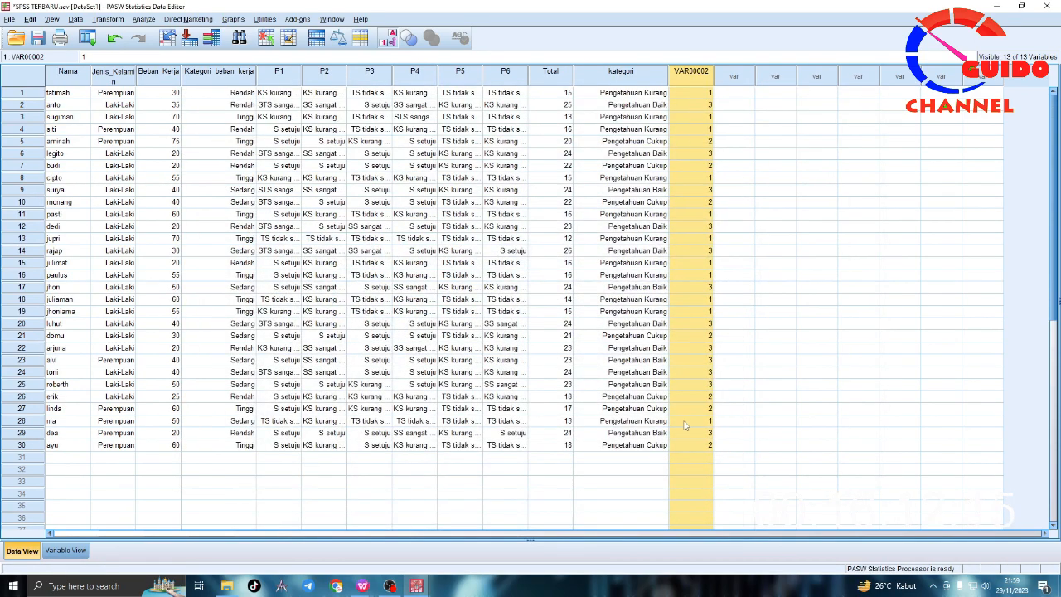
Step: Hide the value labels and compare the numeric codes of kategori and VAR00002 over all 30 cases
{"action": "left_click", "coordinate": [688, 434]}
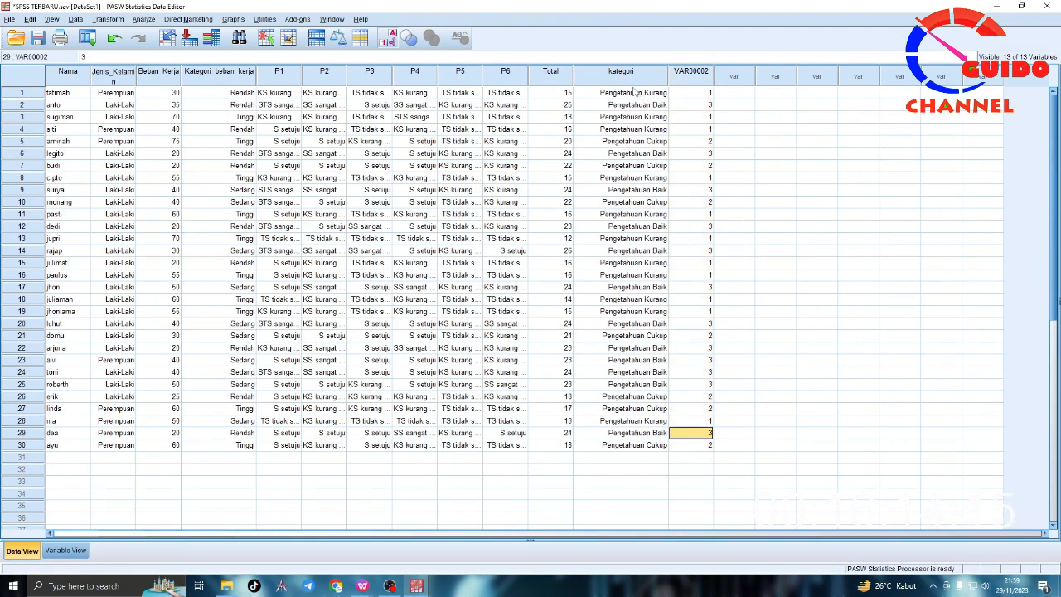
{"action": "left_click", "coordinate": [659, 446]}
{"action": "left_click_drag", "start_coordinate": [659, 448], "coordinate": [696, 100]}
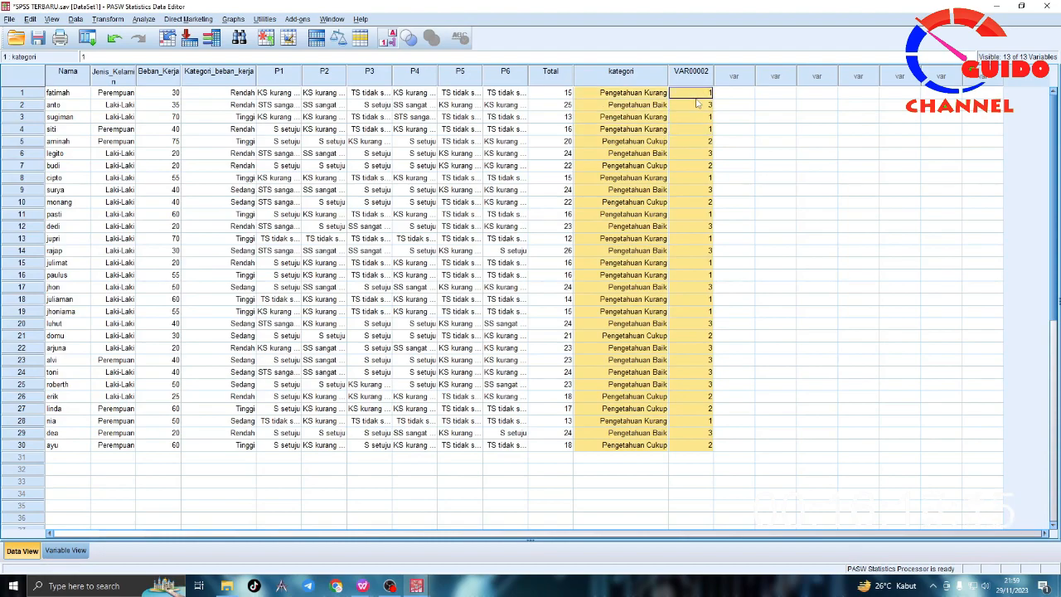
{"action": "left_click", "coordinate": [51, 19]}
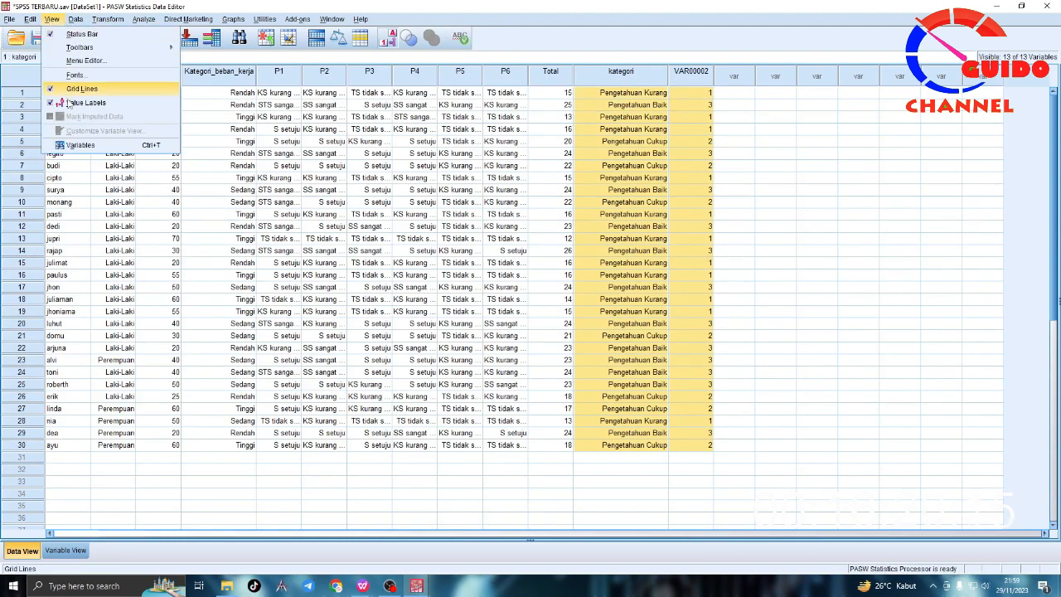
{"action": "left_click", "coordinate": [51, 103]}
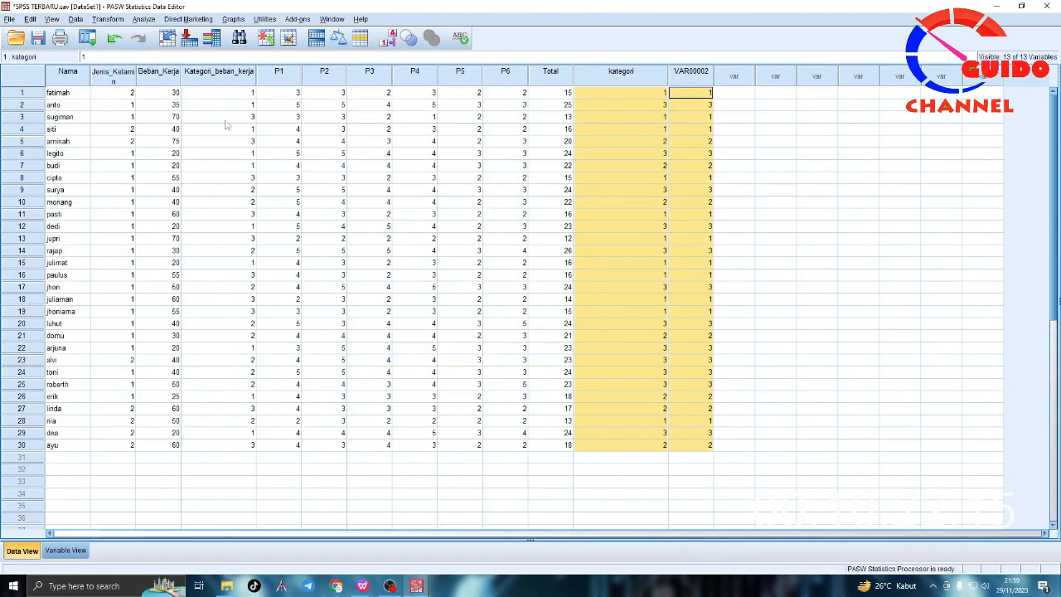
{"action": "left_click", "coordinate": [734, 94]}
{"action": "left_click_drag", "start_coordinate": [608, 100], "coordinate": [694, 447]}
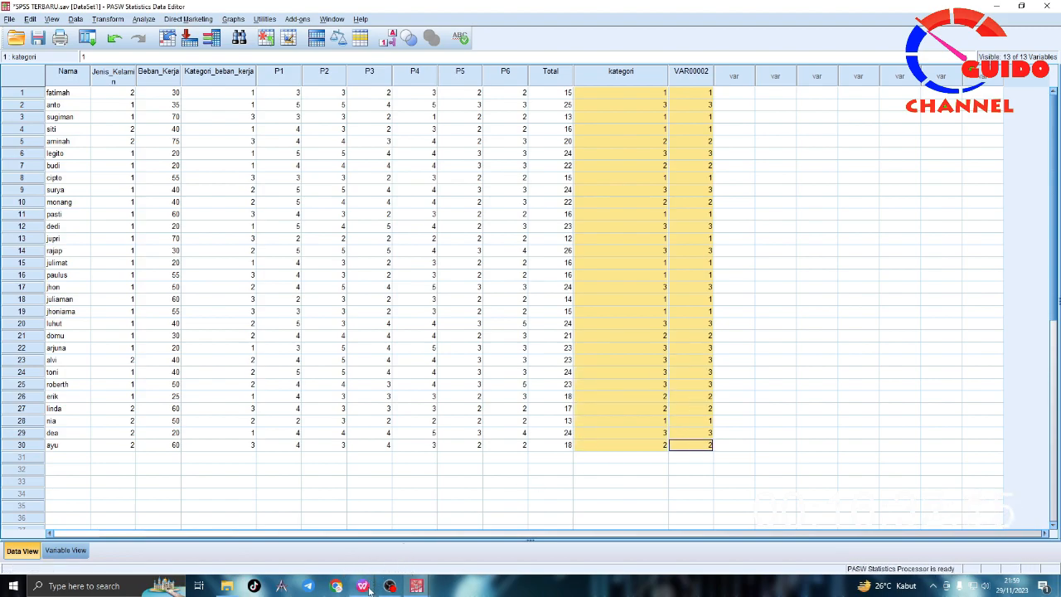
Step: Switch to the WPS notes to review the three knowledge score ranges, especially Pengetahuan cukup, and return to SPSS
{"action": "mouse_move", "coordinate": [362, 586]}
{"action": "left_click", "coordinate": [300, 534]}
{"action": "left_click_drag", "start_coordinate": [571, 232], "coordinate": [364, 189]}
{"action": "left_click", "coordinate": [536, 205]}
{"action": "left_click_drag", "start_coordinate": [571, 206], "coordinate": [520, 207]}
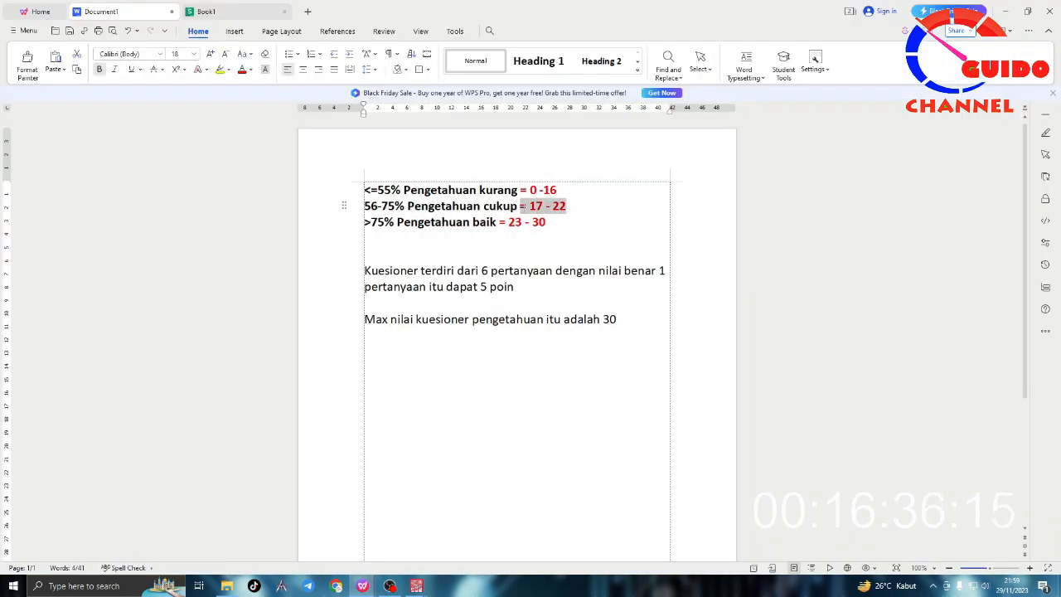
{"action": "left_click", "coordinate": [568, 329]}
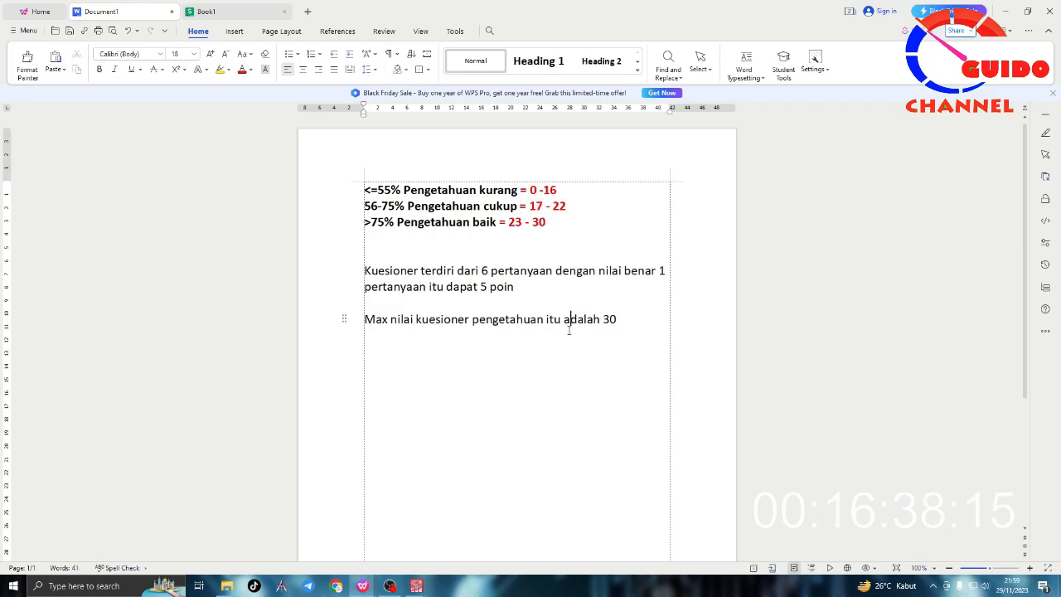
{"action": "mouse_move", "coordinate": [416, 585]}
{"action": "left_click", "coordinate": [461, 548]}
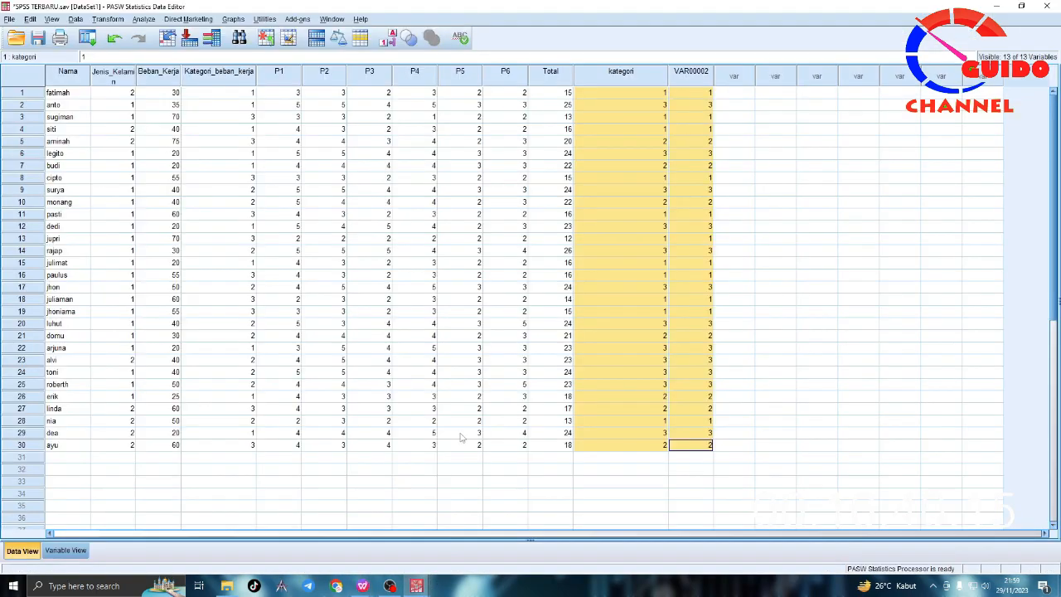
Step: Reopen the old and new value rules of the recode, review the lowest and highest range options, and leave without changes
{"action": "left_click", "coordinate": [108, 19]}
{"action": "left_click", "coordinate": [156, 80]}
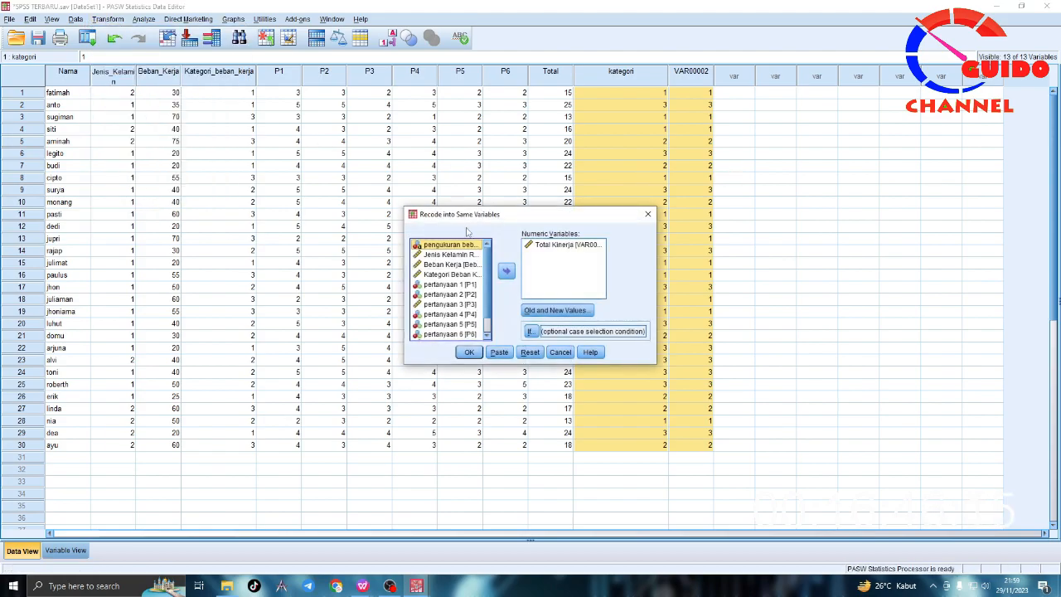
{"action": "left_click", "coordinate": [548, 308]}
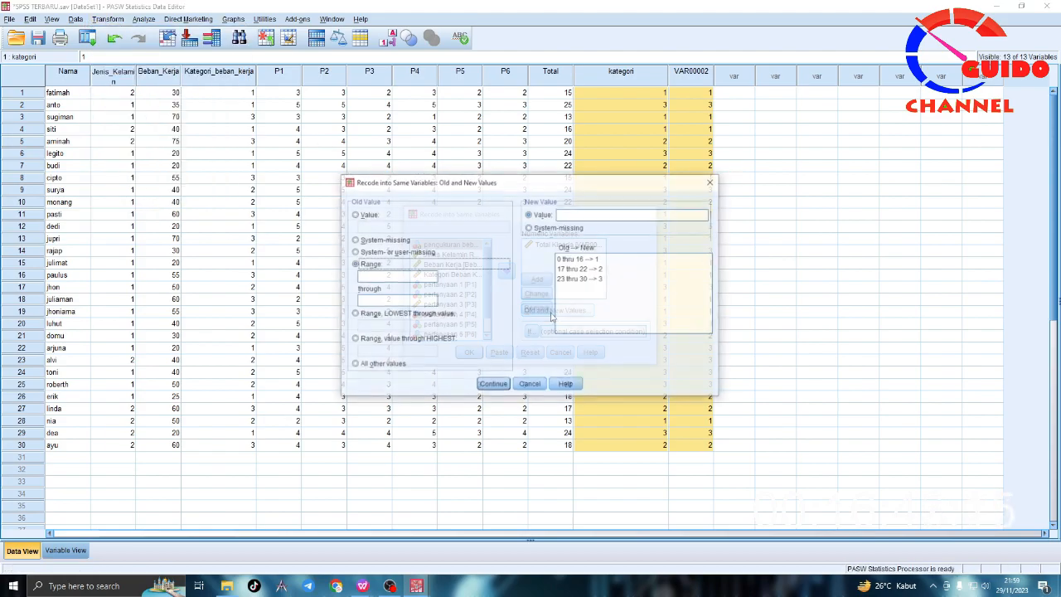
{"action": "left_click", "coordinate": [383, 314]}
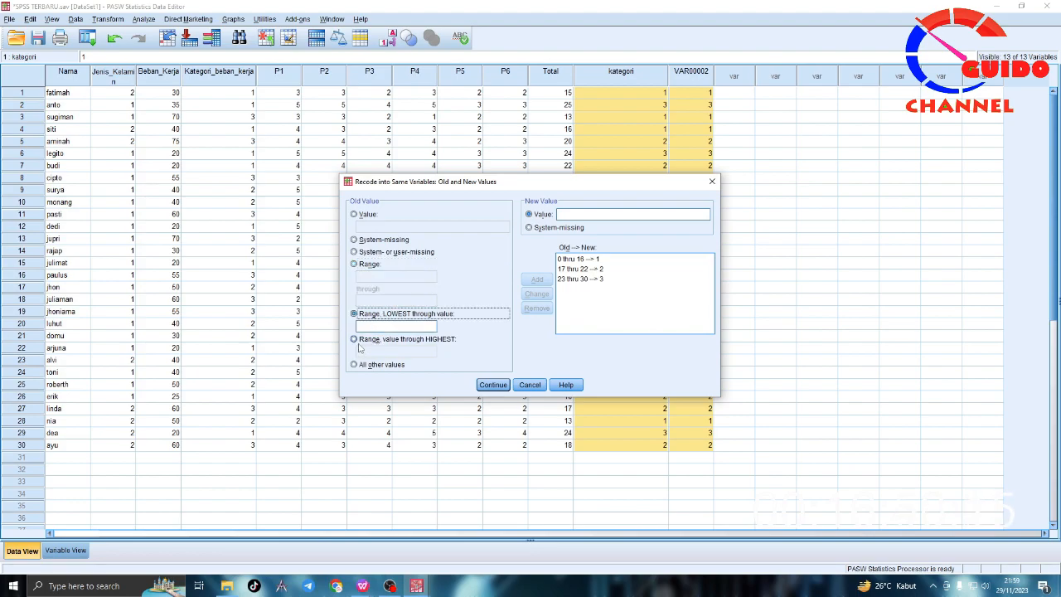
{"action": "left_click", "coordinate": [361, 345]}
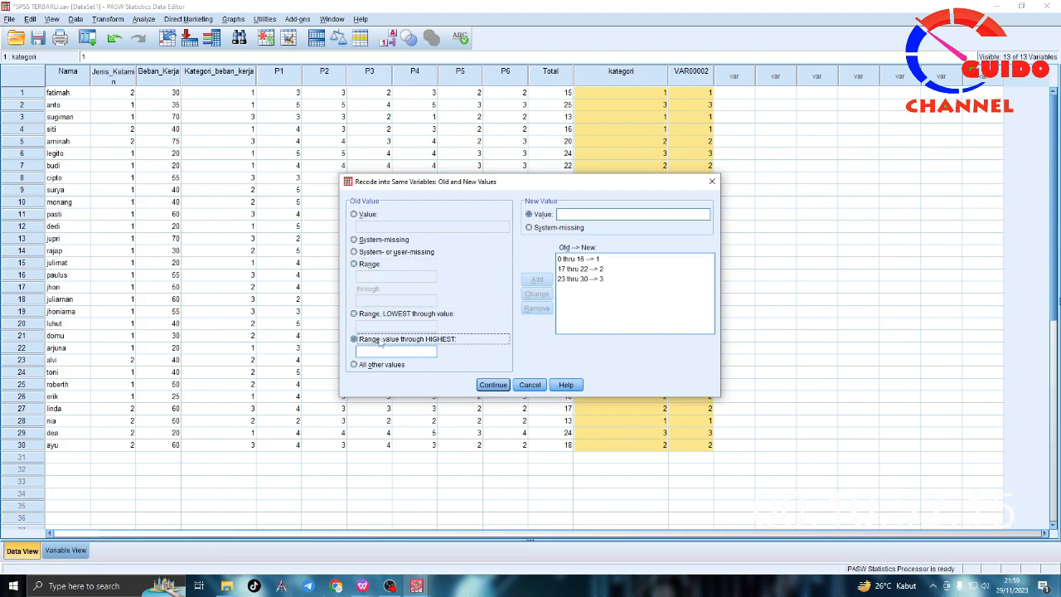
{"action": "left_click", "coordinate": [530, 385]}
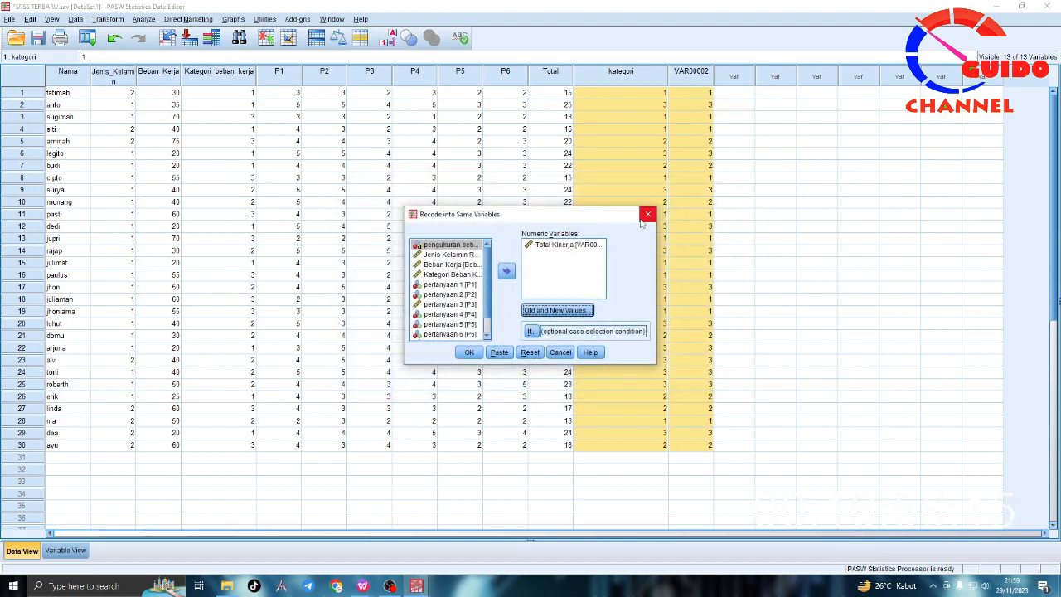
{"action": "left_click", "coordinate": [647, 214]}
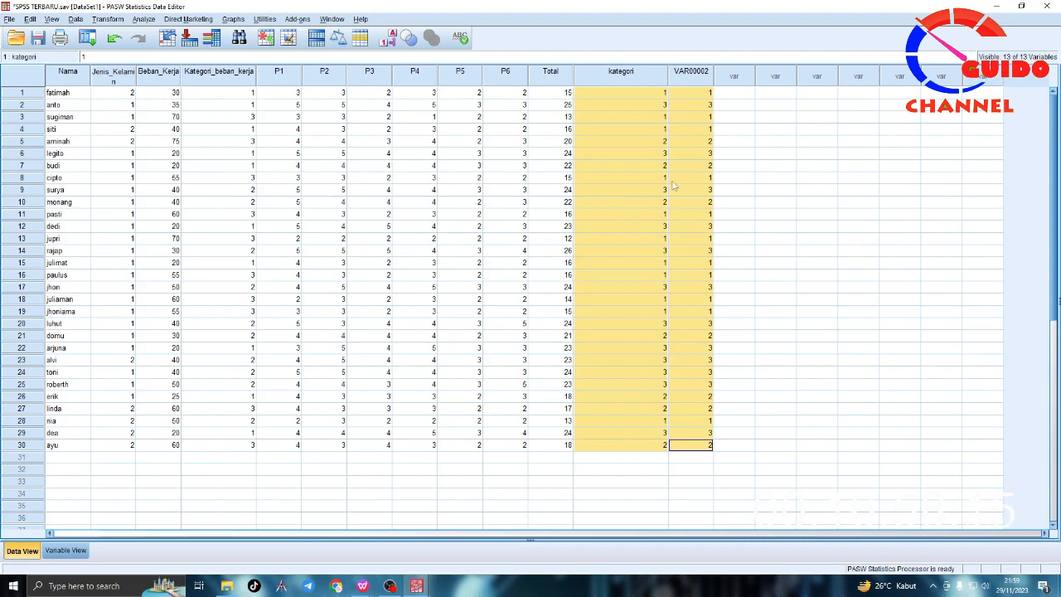
Step: Review the coded dataset, especially kategori and VAR00002, and turn the value labels back on
{"action": "left_click_drag", "start_coordinate": [642, 92], "coordinate": [696, 446]}
{"action": "left_click", "coordinate": [507, 190]}
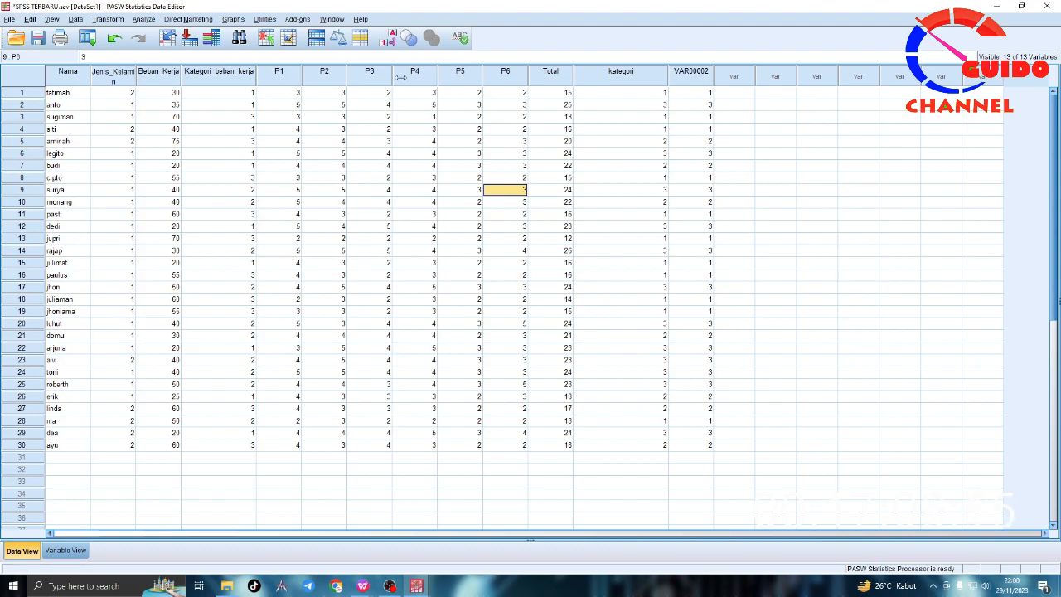
{"action": "left_click", "coordinate": [80, 97]}
{"action": "left_click_drag", "start_coordinate": [81, 97], "coordinate": [709, 445]}
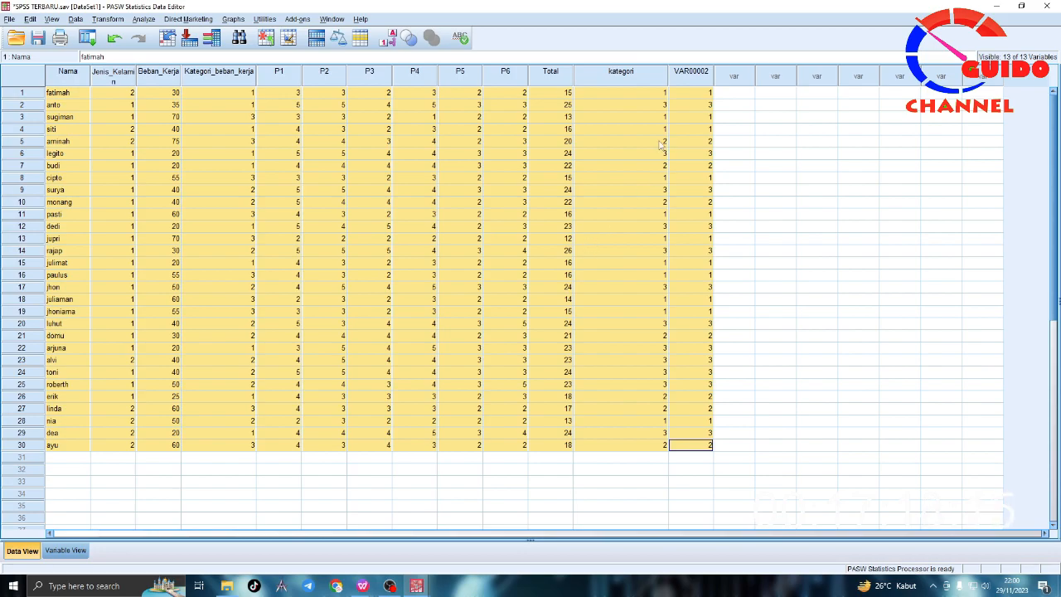
{"action": "left_click", "coordinate": [638, 95]}
{"action": "left_click_drag", "start_coordinate": [686, 95], "coordinate": [682, 434]}
{"action": "left_click", "coordinate": [143, 19]}
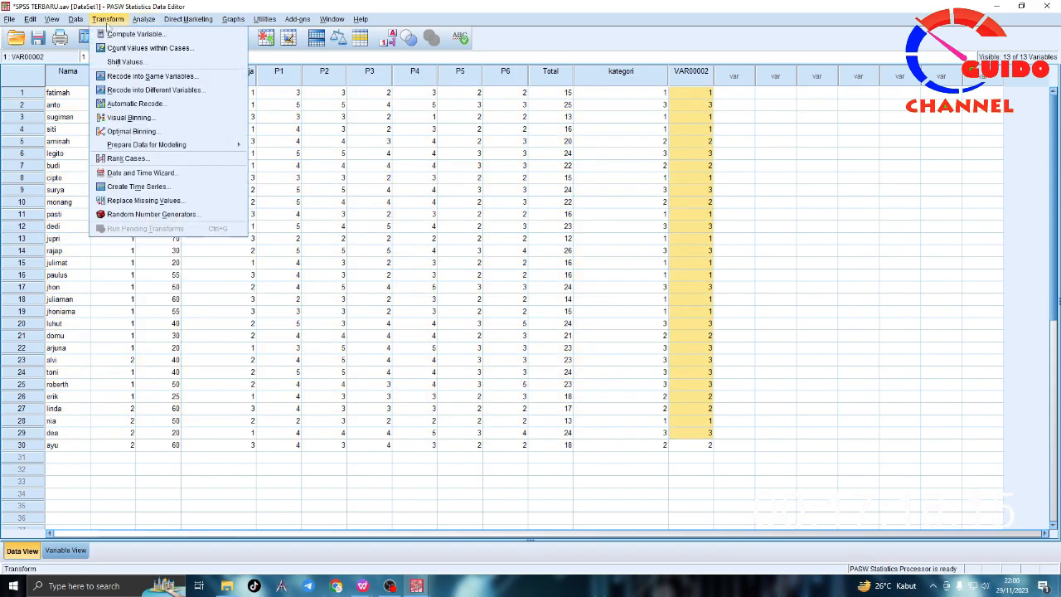
{"action": "mouse_move", "coordinate": [133, 49]}
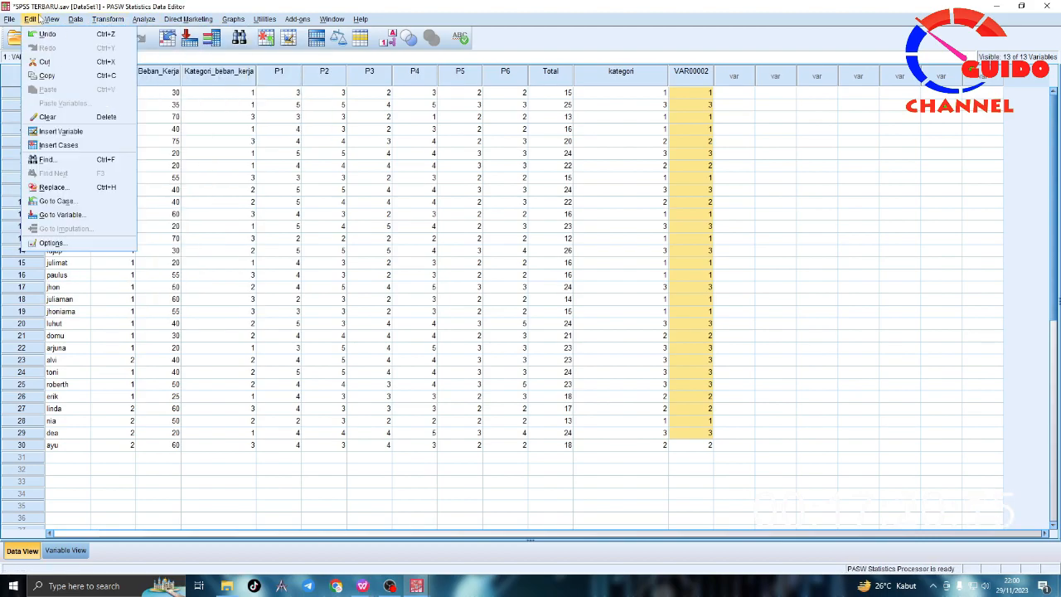
{"action": "left_click", "coordinate": [72, 102]}
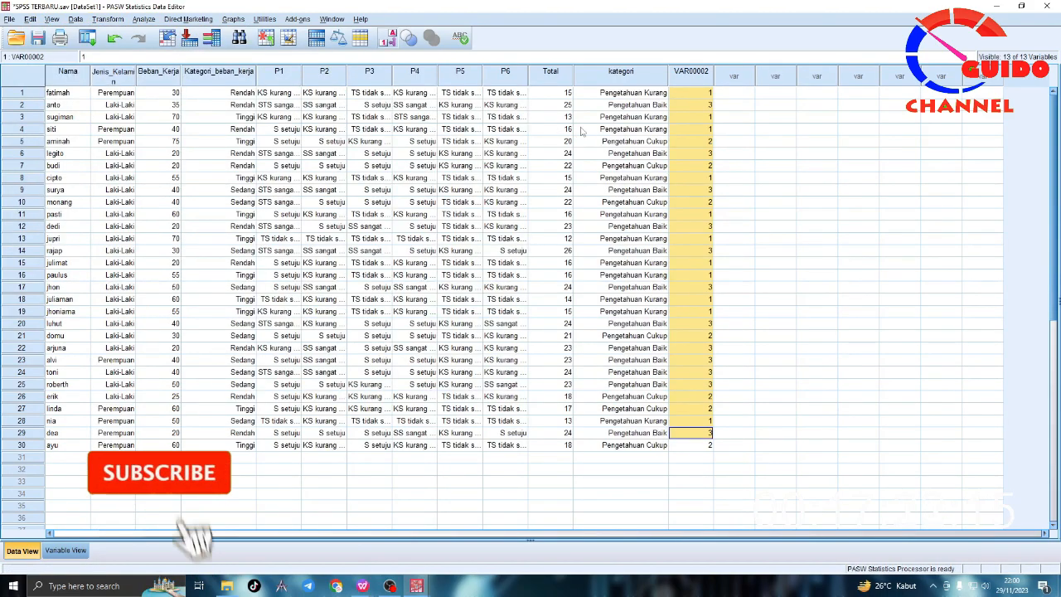
Step: Copy the data of all 30 cases from the Nama column through the kategori column
{"action": "left_click", "coordinate": [610, 118]}
{"action": "left_click_drag", "start_coordinate": [55, 93], "coordinate": [639, 450]}
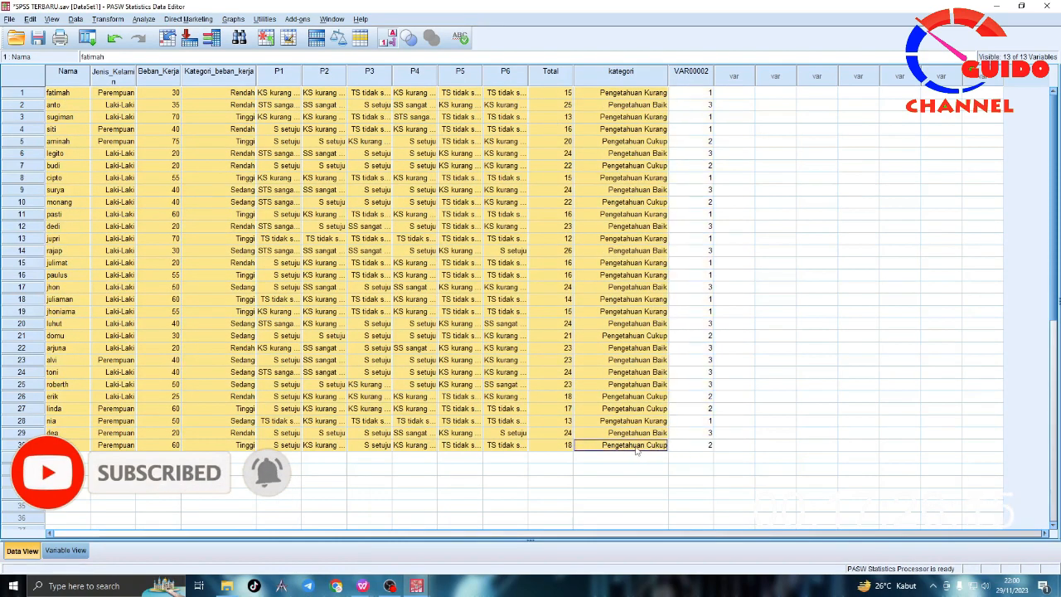
{"action": "right_click", "coordinate": [274, 97]}
{"action": "left_click", "coordinate": [299, 116]}
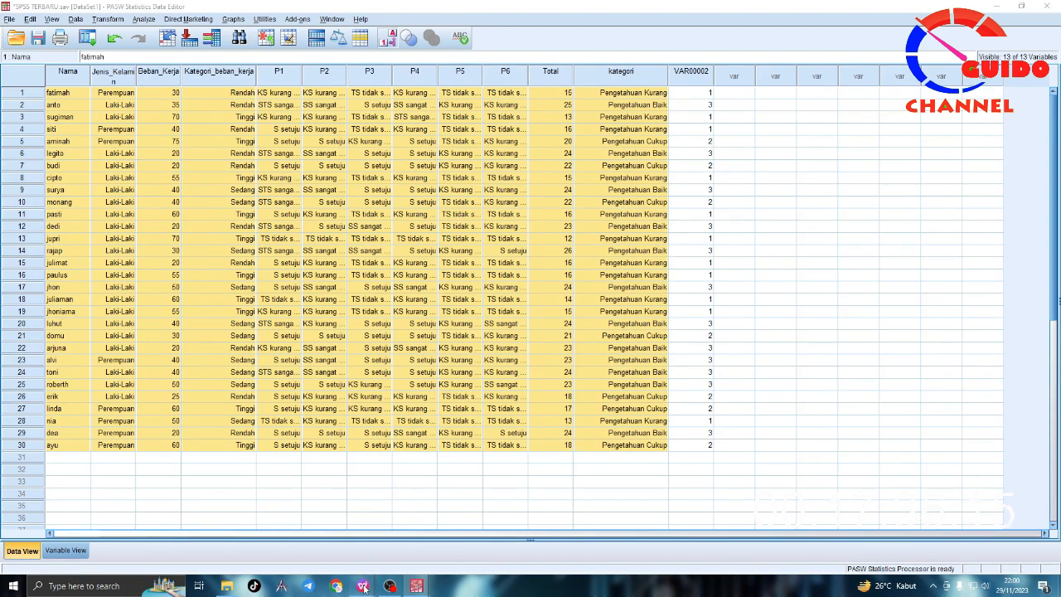
Step: Switch to the WPS workbook Book1, add a new sheet, and paste the copied cases starting at cell B2
{"action": "mouse_move", "coordinate": [363, 585]}
{"action": "left_click", "coordinate": [415, 531]}
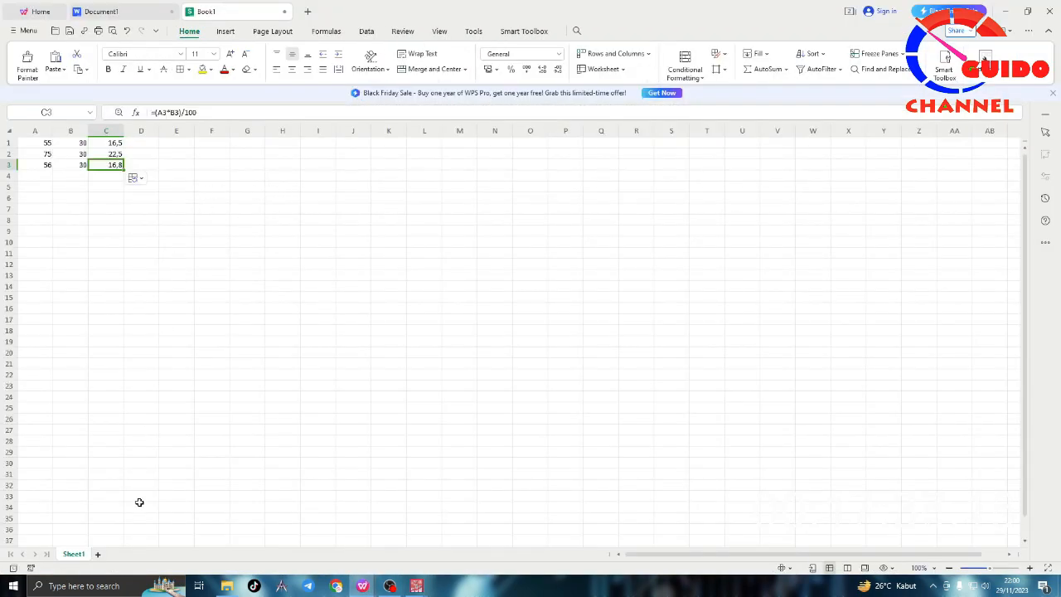
{"action": "left_click", "coordinate": [97, 553]}
{"action": "left_click", "coordinate": [83, 155]}
{"action": "key", "text": "ctrl+v"}
{"action": "mouse_move", "coordinate": [110, 158]}
{"action": "left_mouse_down"}
{"action": "mouse_move", "coordinate": [489, 414]}
{"action": "mouse_move", "coordinate": [492, 473]}
{"action": "mouse_move", "coordinate": [498, 461]}
{"action": "left_mouse_up"}
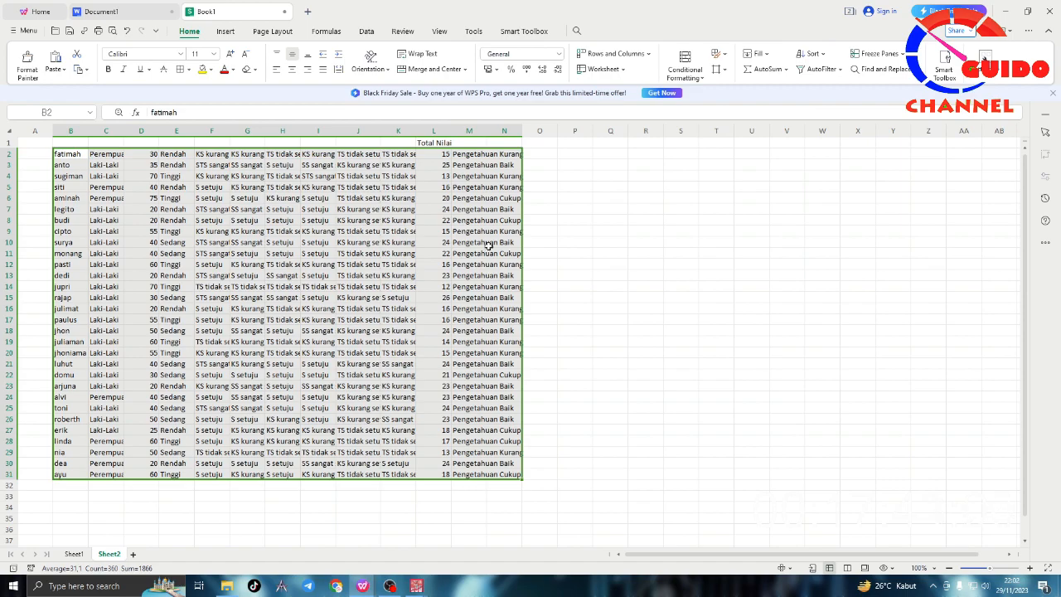
Step: Insert a column between the total scores and the knowledge categories and head it Persentase
{"action": "left_click", "coordinate": [457, 132]}
{"action": "right_click", "coordinate": [468, 133]}
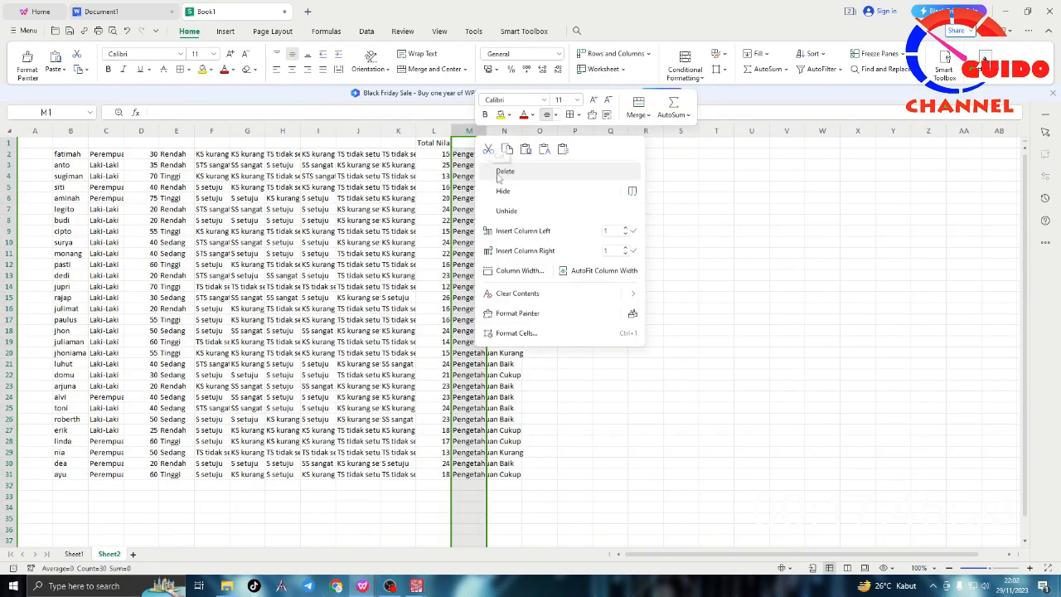
{"action": "left_click", "coordinate": [518, 230]}
{"action": "left_click", "coordinate": [469, 142]}
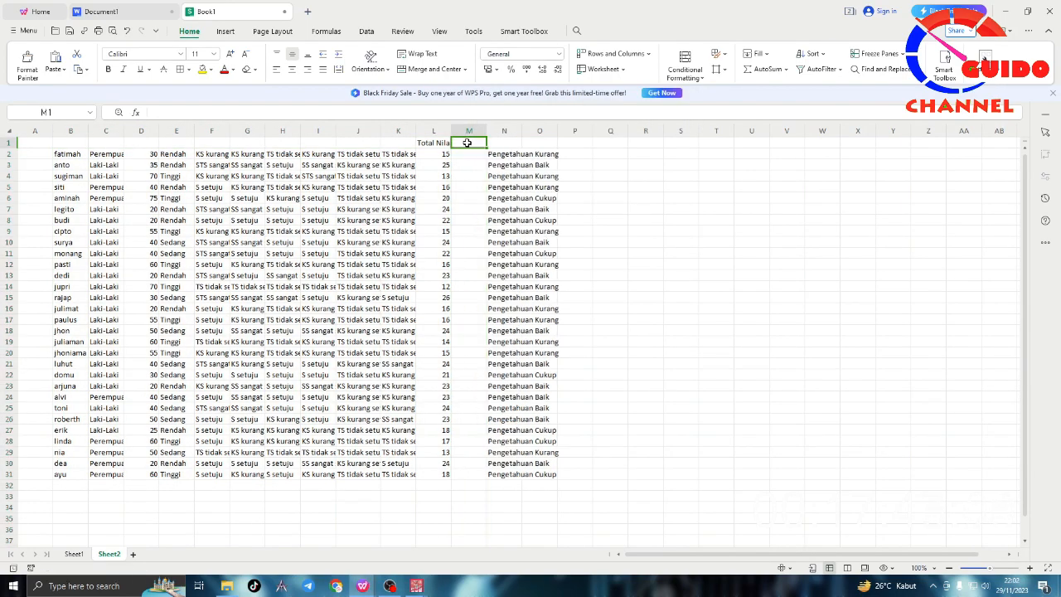
{"action": "type", "text": "Persentase"}
{"action": "key", "text": "Return"}
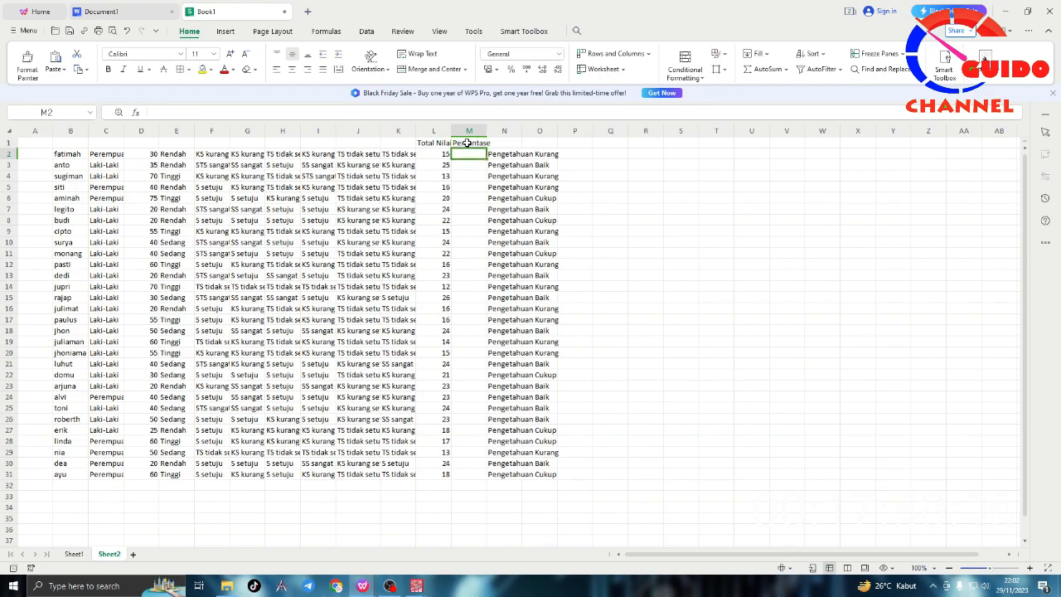
Step: Calculate the percentage in M2 with =(L2/30)*100 and fill the formula down to M31
{"action": "type", "text": "="}
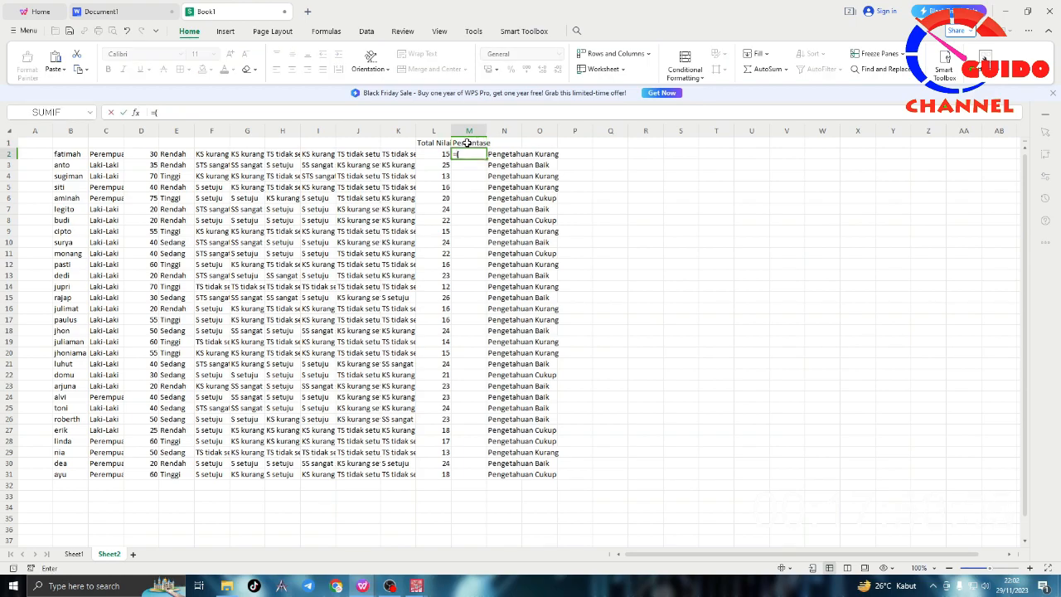
{"action": "type", "text": "("}
{"action": "left_click", "coordinate": [439, 154]}
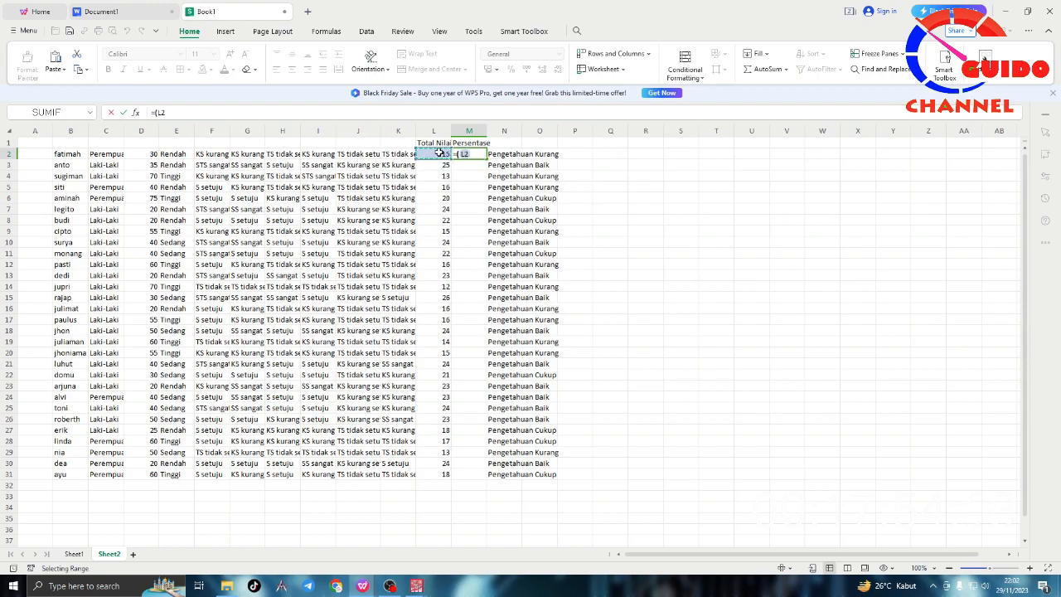
{"action": "type", "text": "/30"}
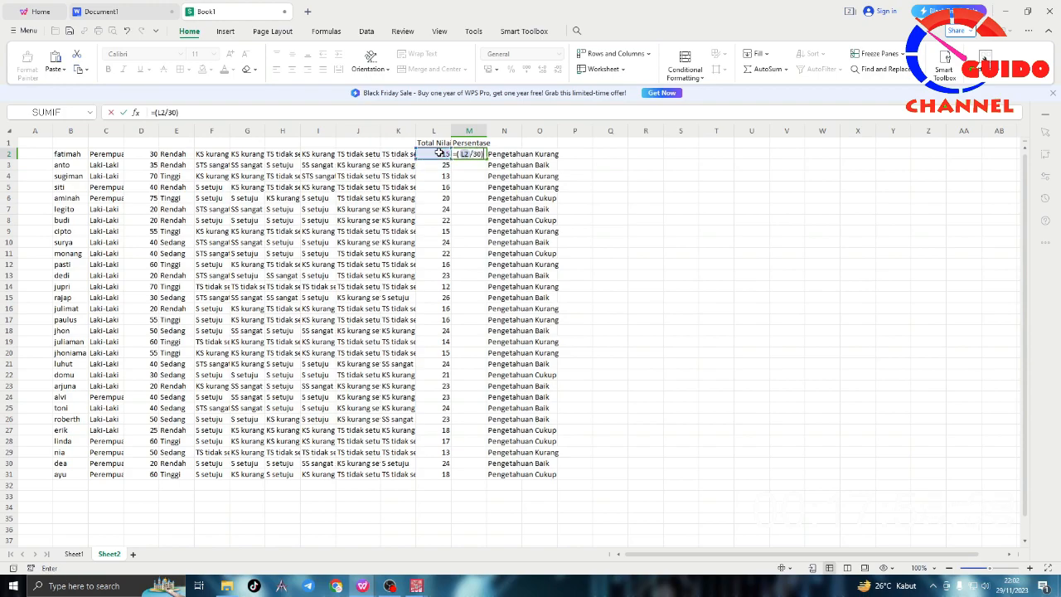
{"action": "type", "text": ")*100"}
{"action": "key", "text": "Return"}
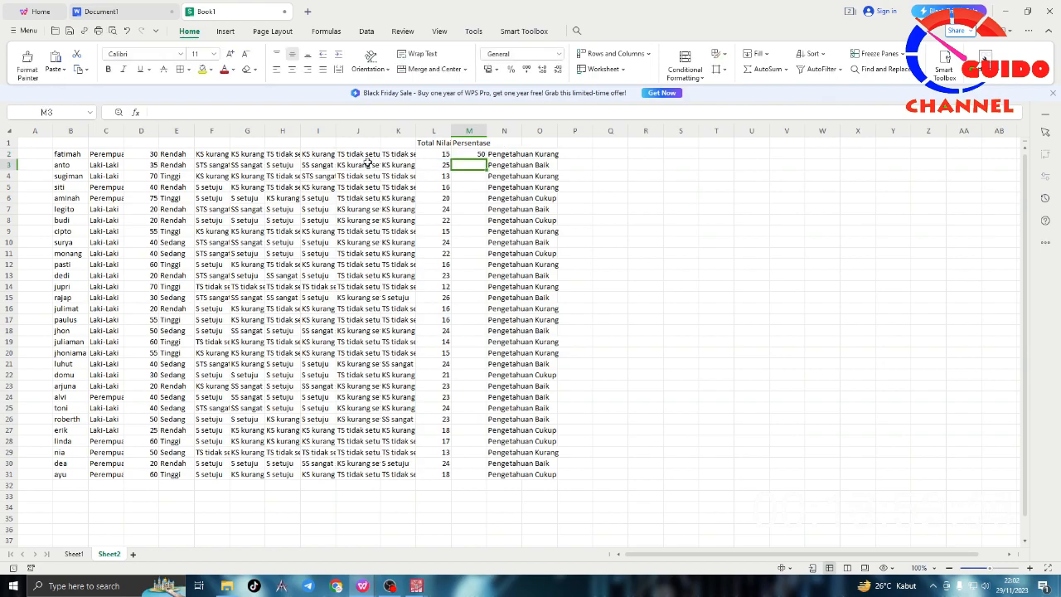
{"action": "left_click", "coordinate": [476, 153]}
{"action": "left_click_drag", "start_coordinate": [486, 158], "coordinate": [488, 475]}
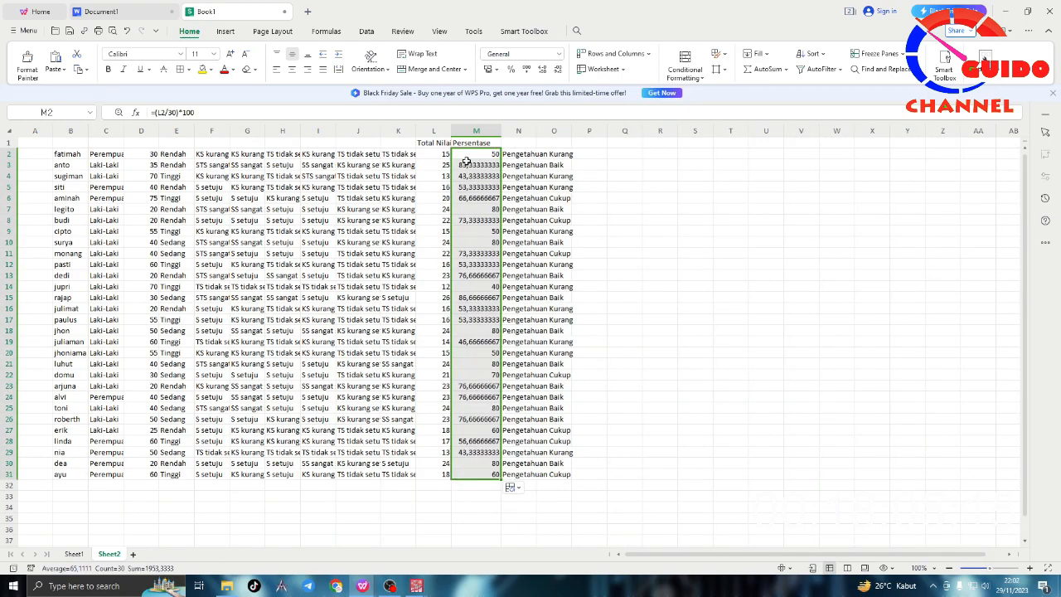
Step: Format the percentages in M2:M31 to show no decimal places
{"action": "left_click", "coordinate": [542, 72]}
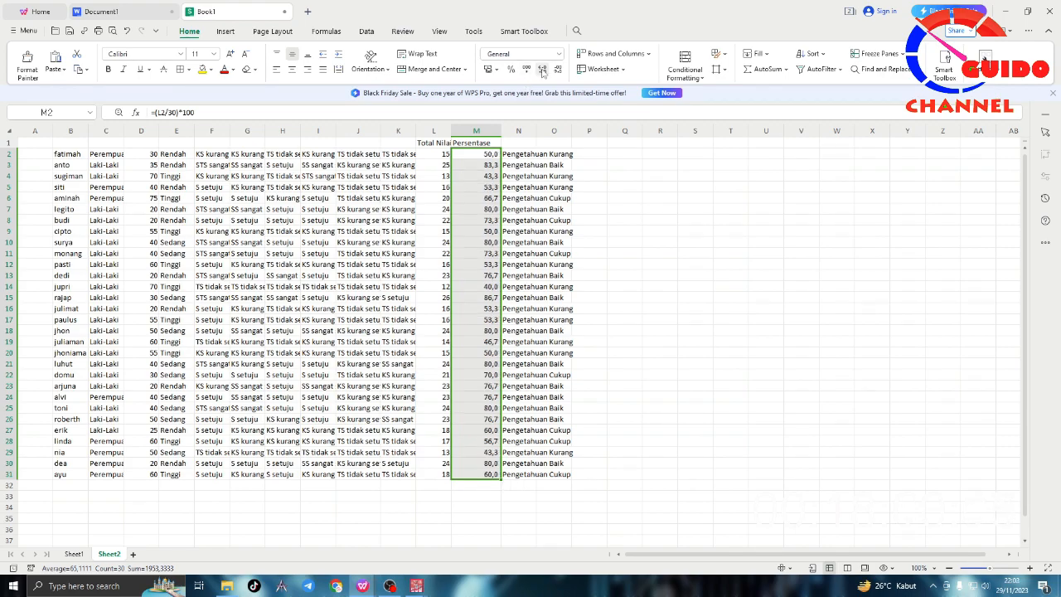
{"action": "left_click", "coordinate": [542, 72]}
{"action": "left_click", "coordinate": [558, 73]}
{"action": "left_click", "coordinate": [558, 72]}
{"action": "left_click", "coordinate": [558, 72]}
{"action": "left_click", "coordinate": [718, 262]}
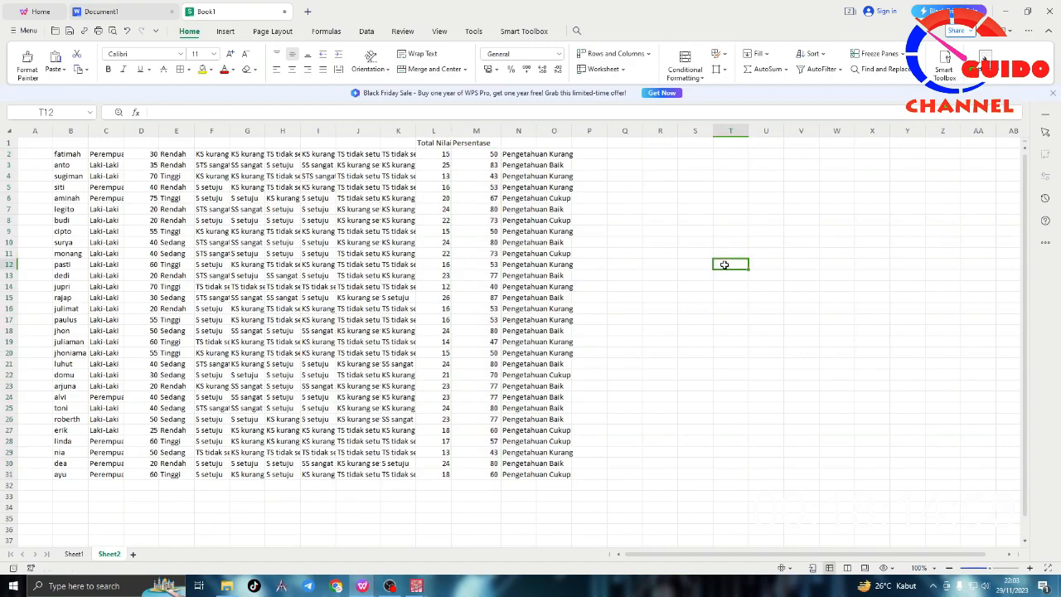
{"action": "left_click_drag", "start_coordinate": [495, 160], "coordinate": [494, 477]}
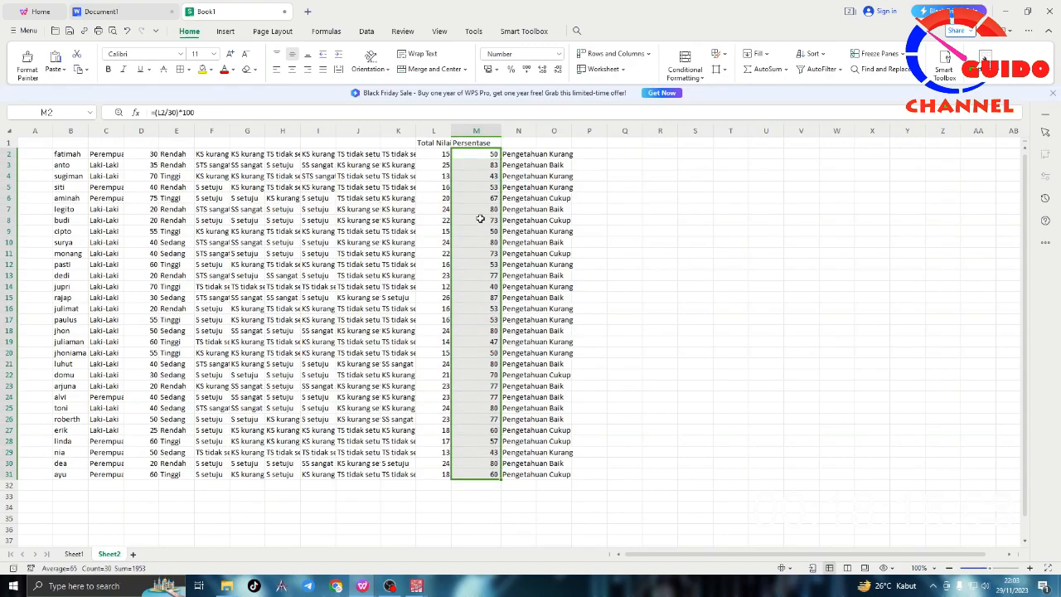
Step: Enter the row 1 headings kategori in column N, Nsama in column B, and Jenis kelamin in column C
{"action": "left_click", "coordinate": [522, 144]}
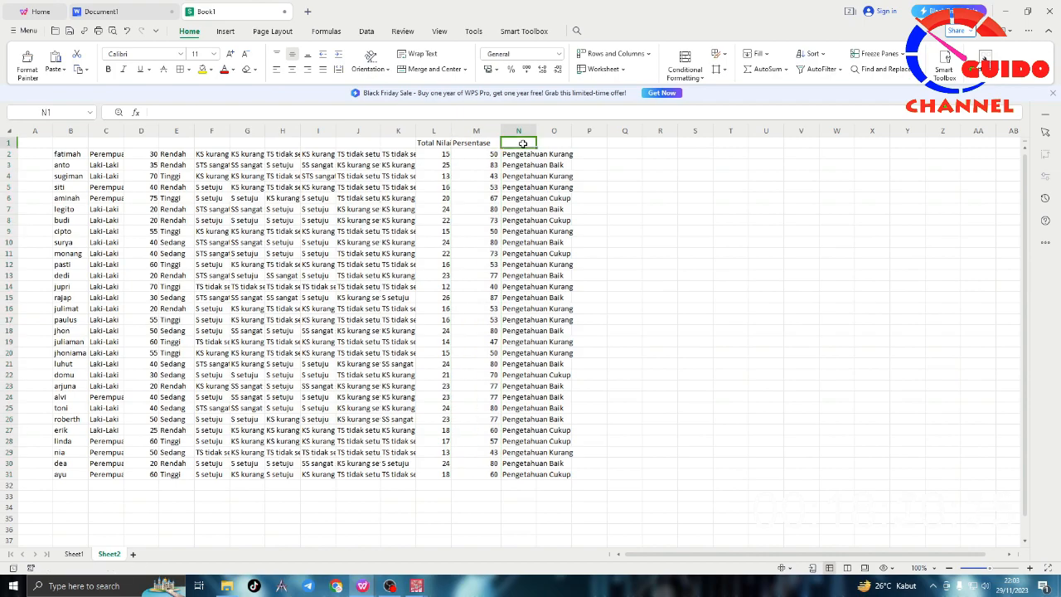
{"action": "type", "text": "ka"}
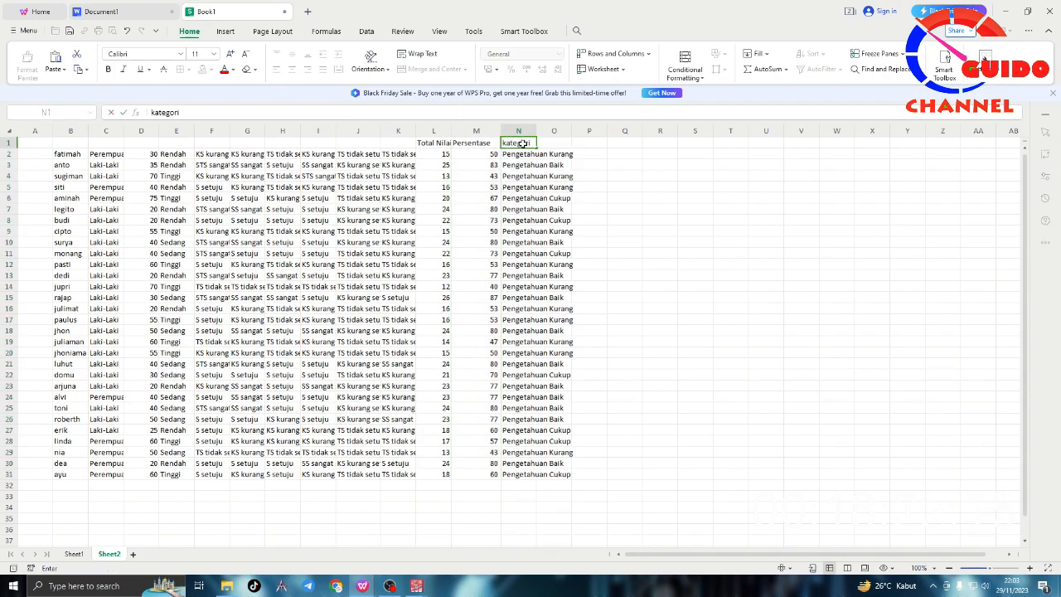
{"action": "type", "text": "tegori"}
{"action": "key", "text": "Return"}
{"action": "left_click", "coordinate": [61, 146]}
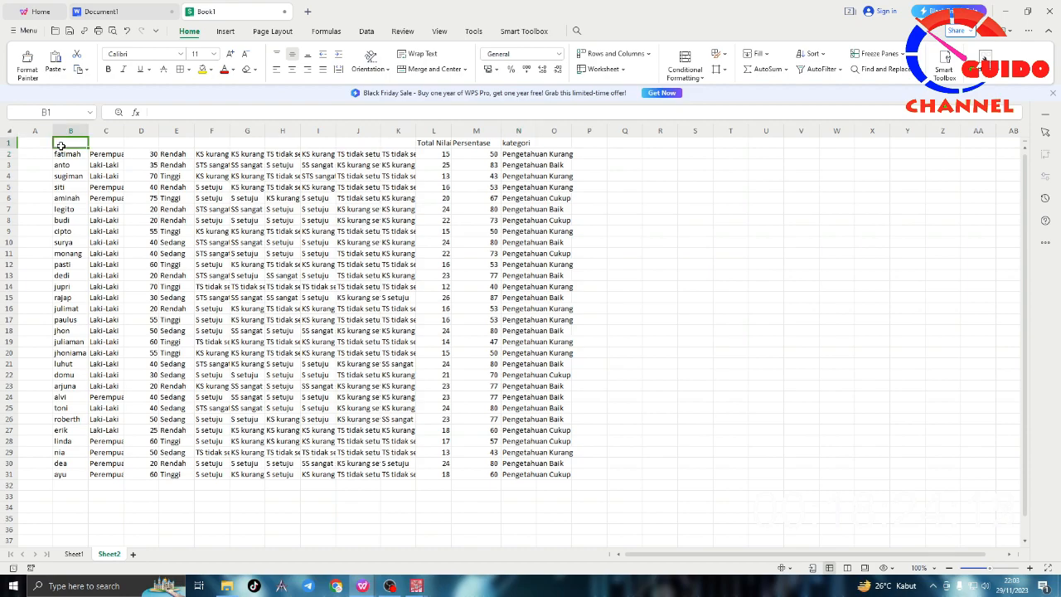
{"action": "type", "text": "Nama"}
{"action": "key", "text": "Tab"}
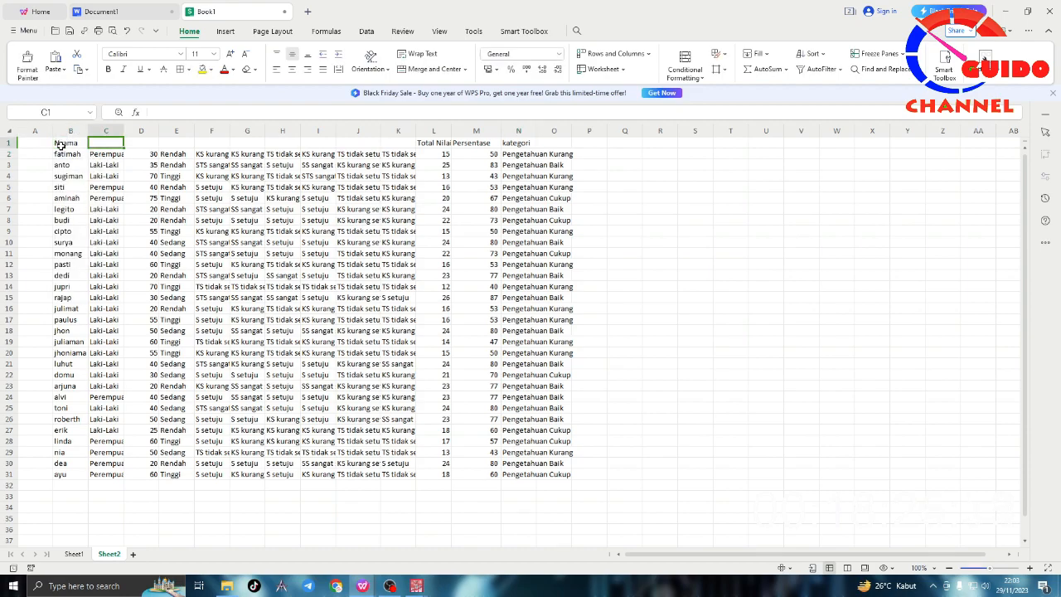
{"action": "type", "text": "Jenis kelamin"}
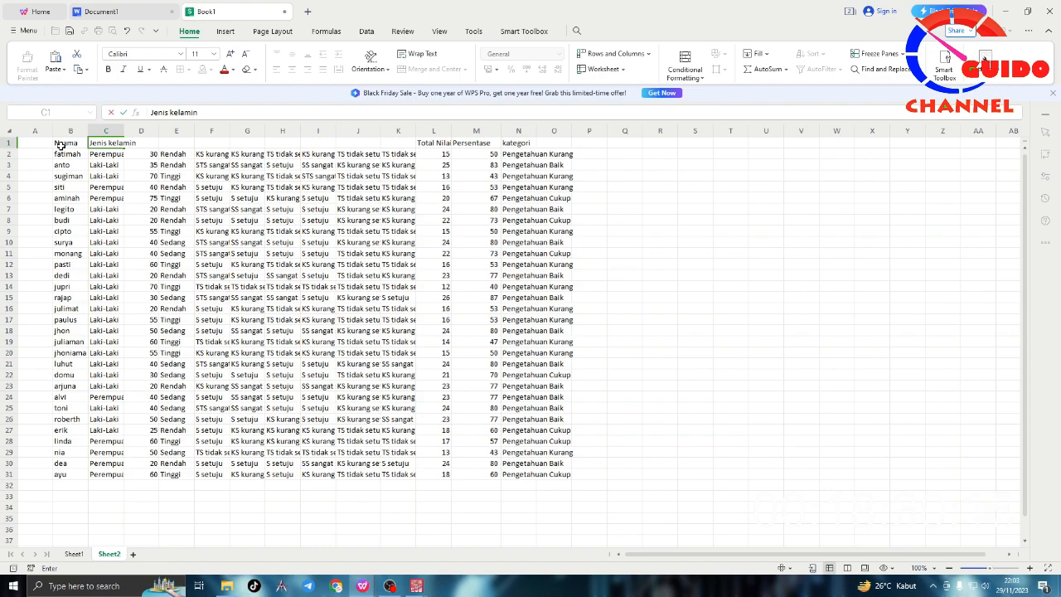
{"action": "key", "text": "Tab"}
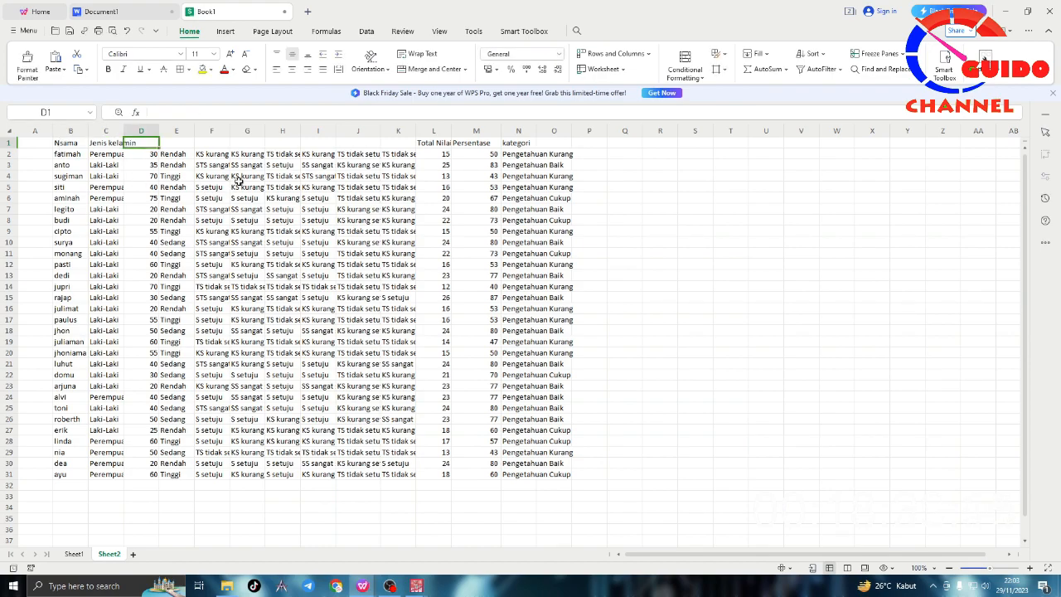
Step: Review the whole table with its percentages and knowledge categories, and switch back to the SPSS dataset
{"action": "left_click", "coordinate": [65, 147]}
{"action": "mouse_move", "coordinate": [65, 147]}
{"action": "left_mouse_down"}
{"action": "mouse_move", "coordinate": [571, 431]}
{"action": "mouse_move", "coordinate": [547, 474]}
{"action": "left_mouse_up"}
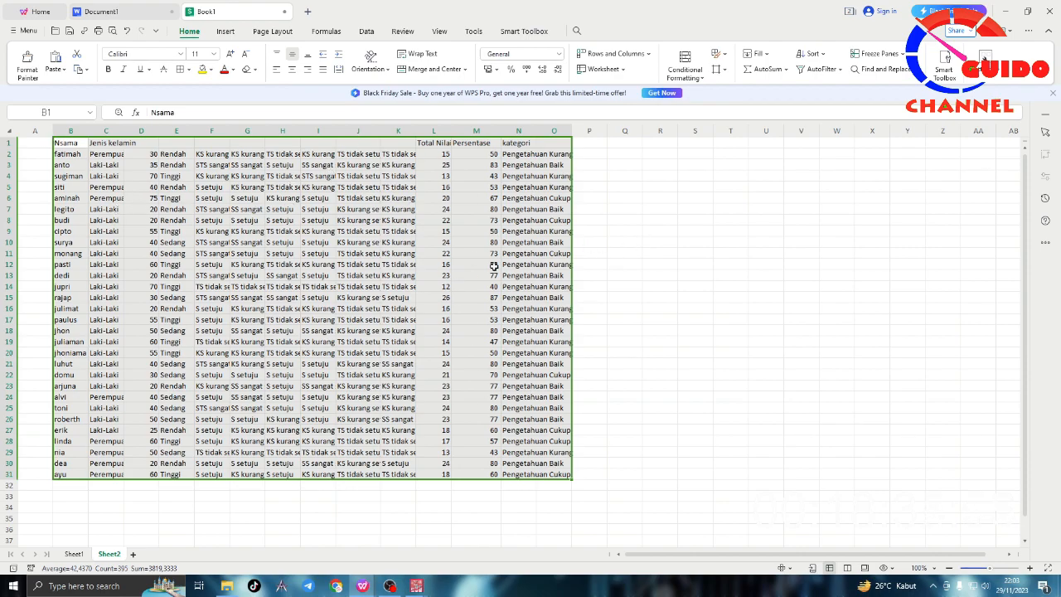
{"action": "left_click", "coordinate": [331, 364]}
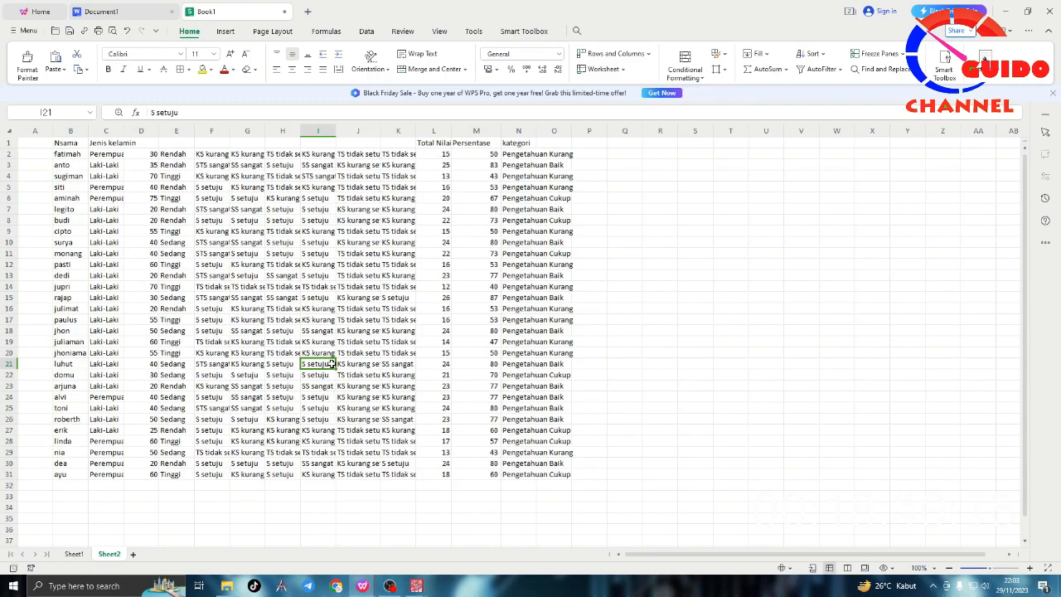
{"action": "left_click", "coordinate": [664, 330]}
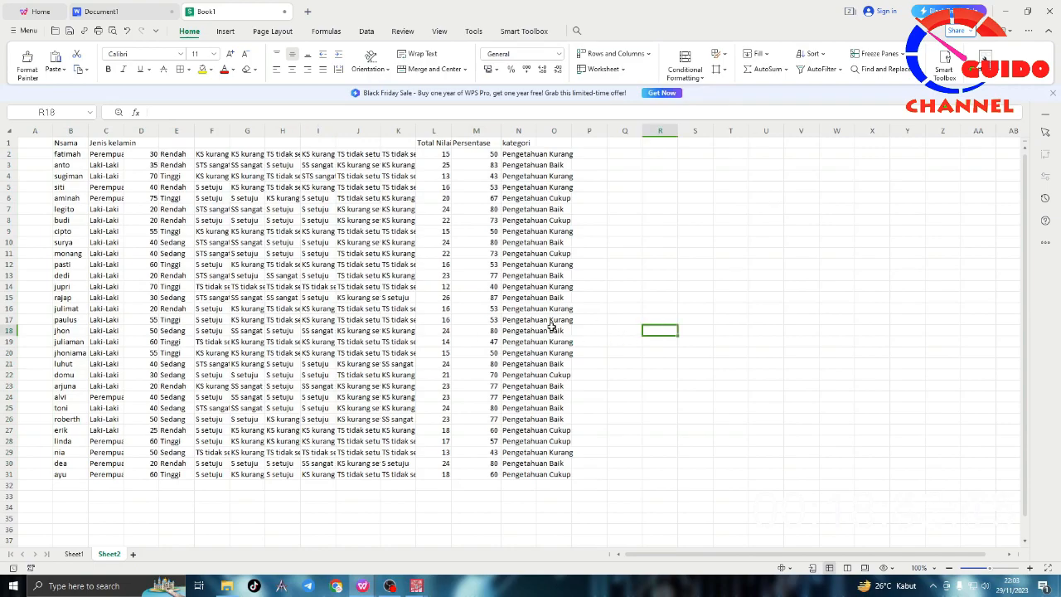
{"action": "mouse_move", "coordinate": [435, 583]}
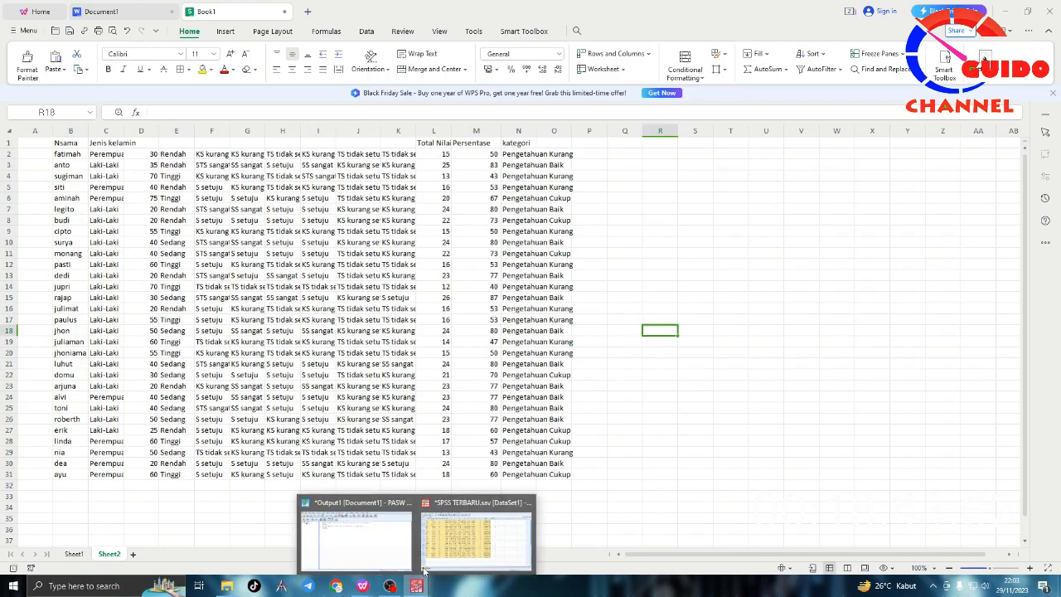
{"action": "left_click", "coordinate": [450, 535]}
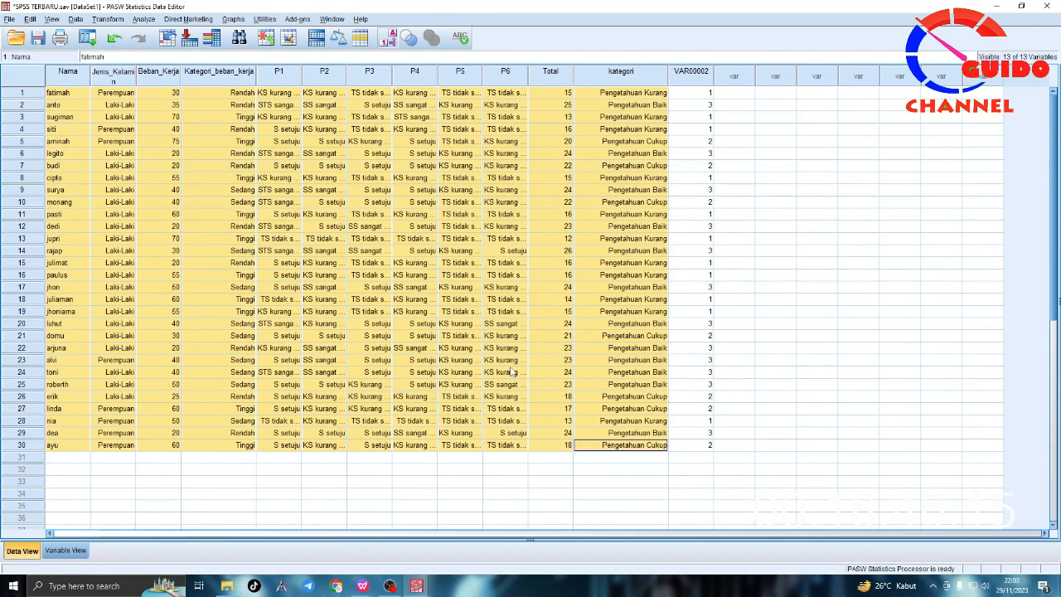